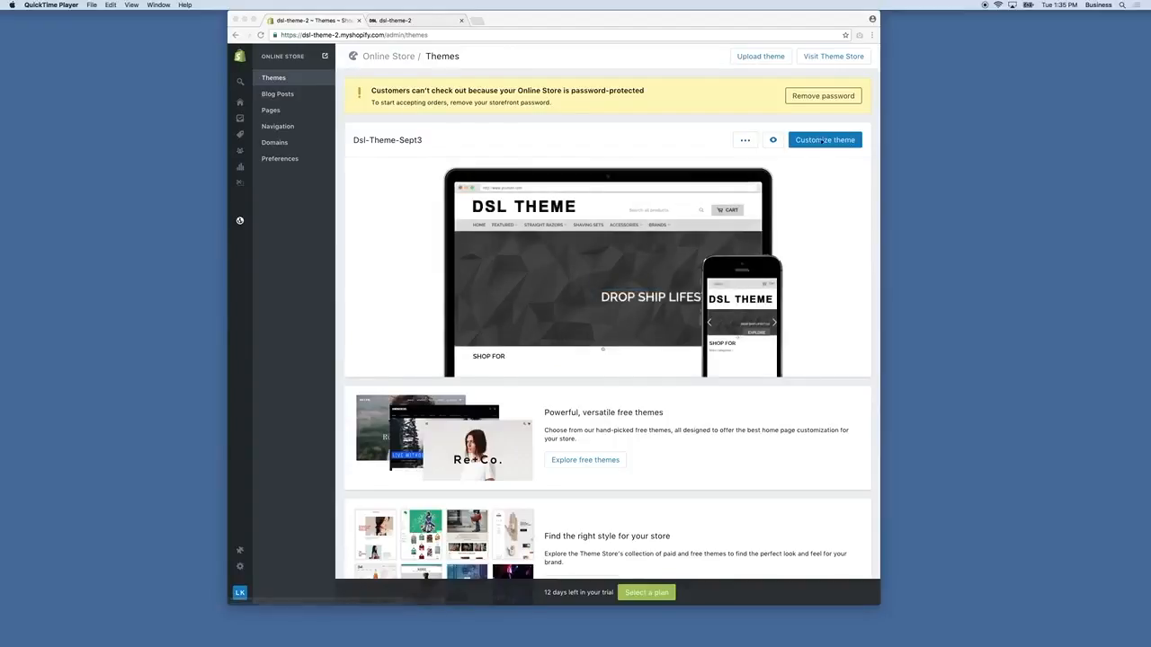
# - Open the general store settings and change the store name to "Razor Sharp Shaves"
pyautogui.click(244, 545)
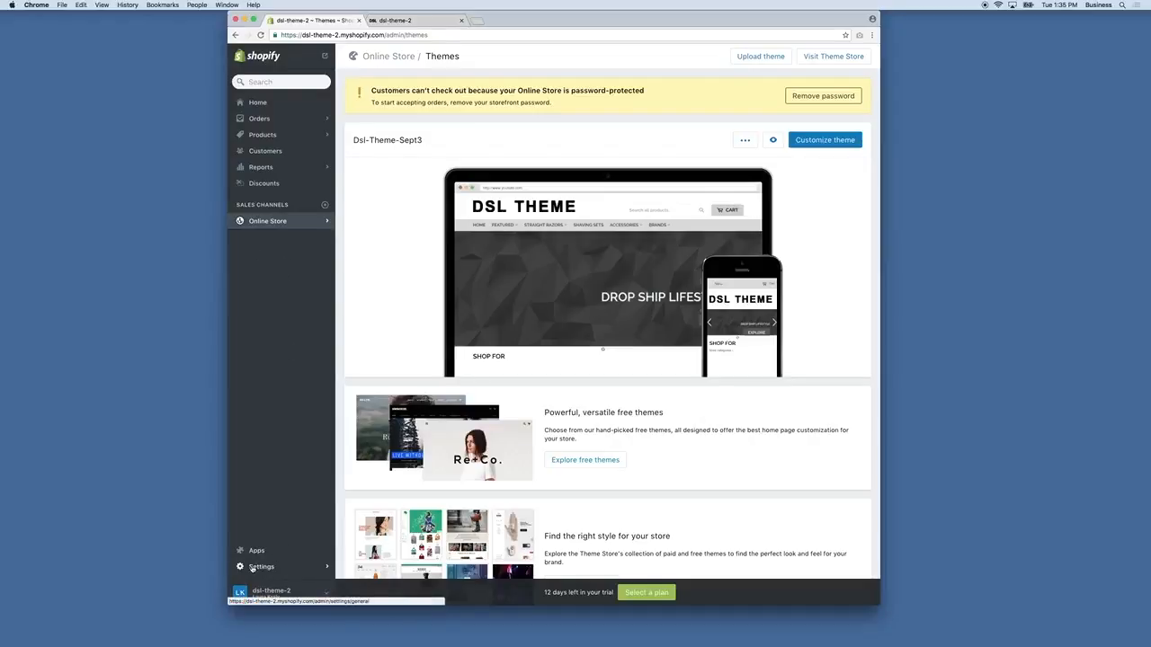
pyautogui.click(252, 567)
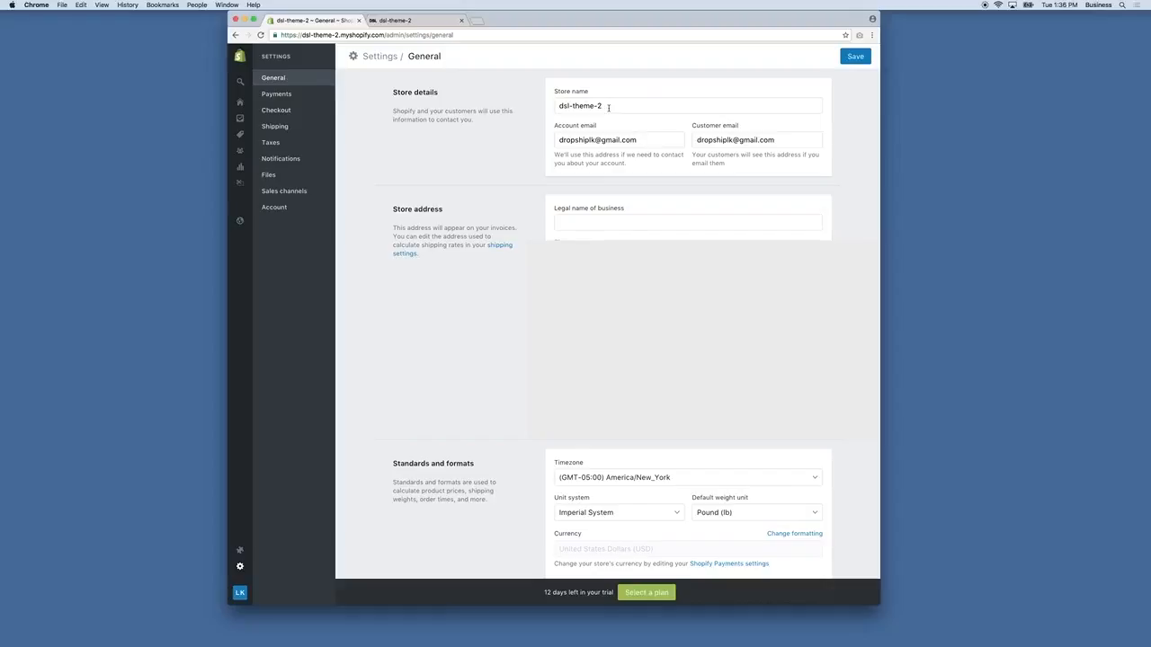
pyautogui.moveTo(608, 107); pyautogui.dragTo(472, 100)
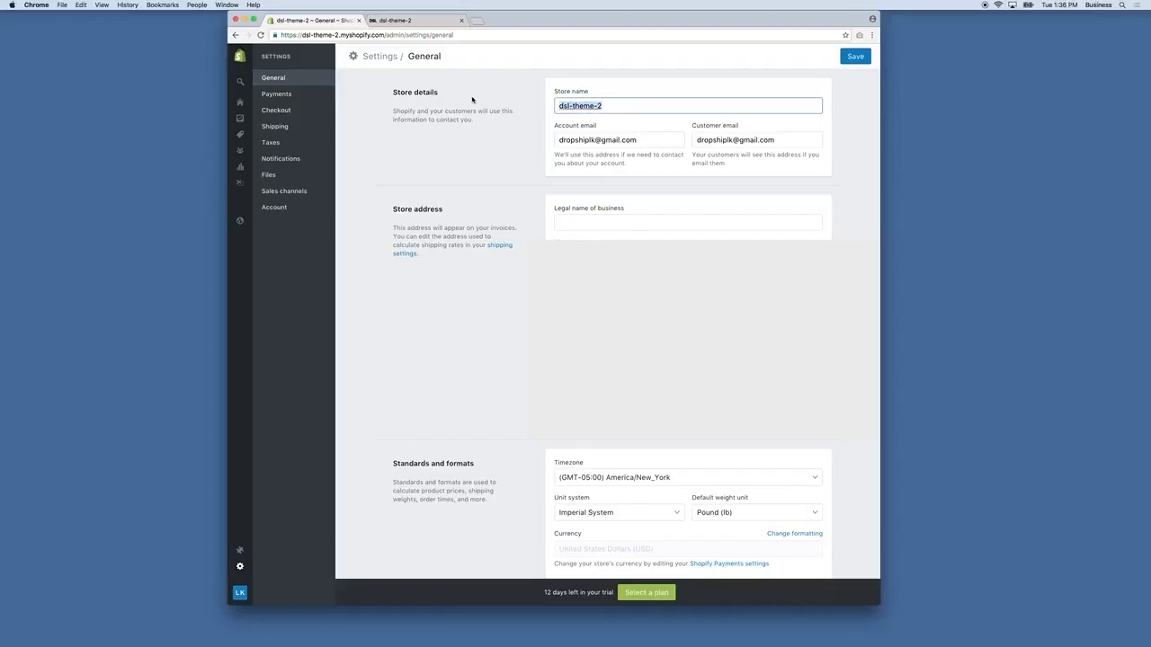
pyautogui.press('BackSpace')
pyautogui.write('Razor Sharp Shaves')
# - Examine the account email and customer email fields in the store details
pyautogui.moveTo(641, 140); pyautogui.dragTo(560, 139)
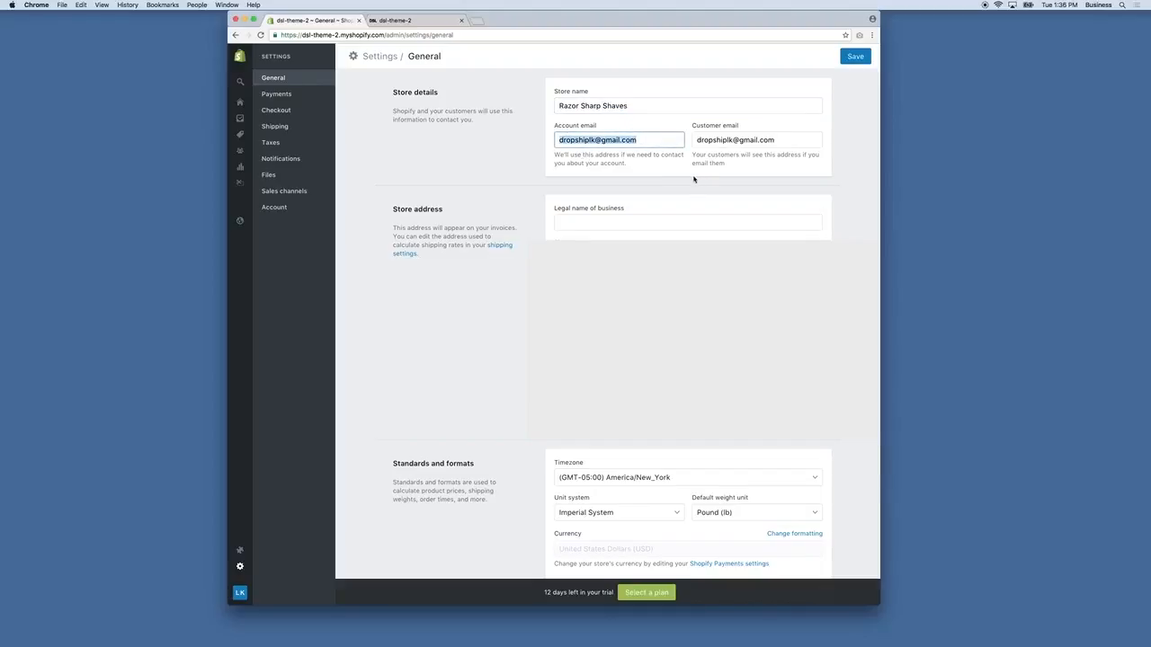
pyautogui.scroll(-1, 713, 139)
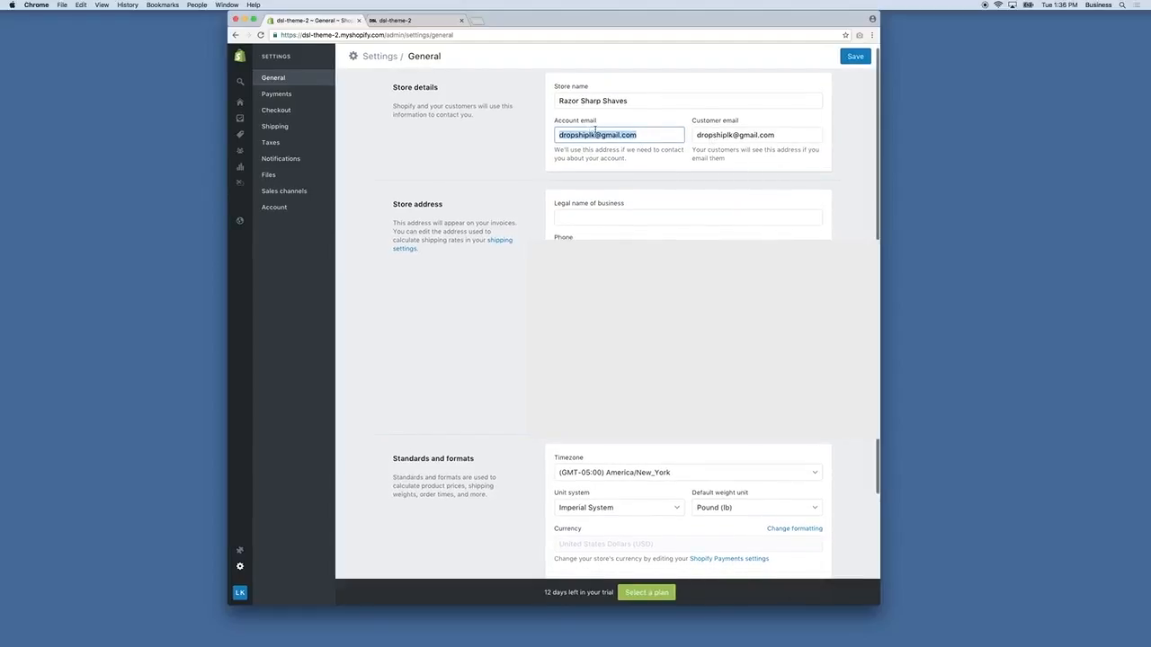
pyautogui.click(788, 137)
pyautogui.hotkey('shift', 'Left')
pyautogui.hotkey('shift', 'Left')
pyautogui.hotkey('shift', 'Left')
pyautogui.hotkey('shift', 'Left')
pyautogui.hotkey('shift', 'Left')
pyautogui.hotkey('shift', 'Left')
pyautogui.hotkey('shift', 'Left')
pyautogui.hotkey('shift', 'Left')
pyautogui.hotkey('shift', 'Left')
pyautogui.hotkey('shift', 'Left')
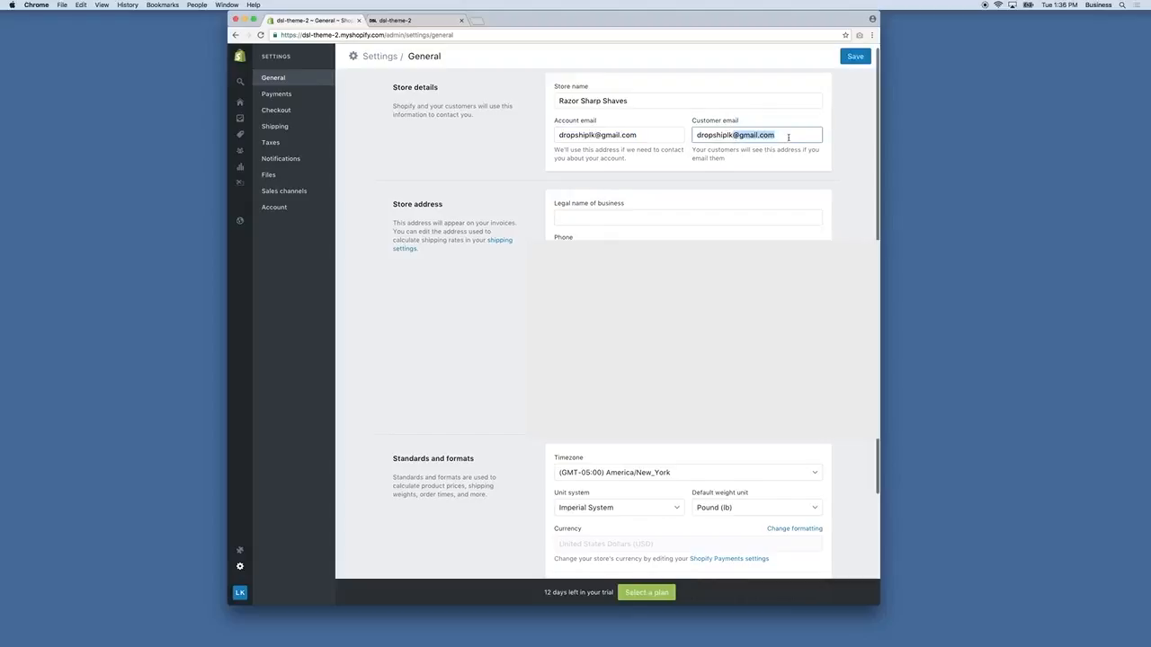
pyautogui.click(779, 136)
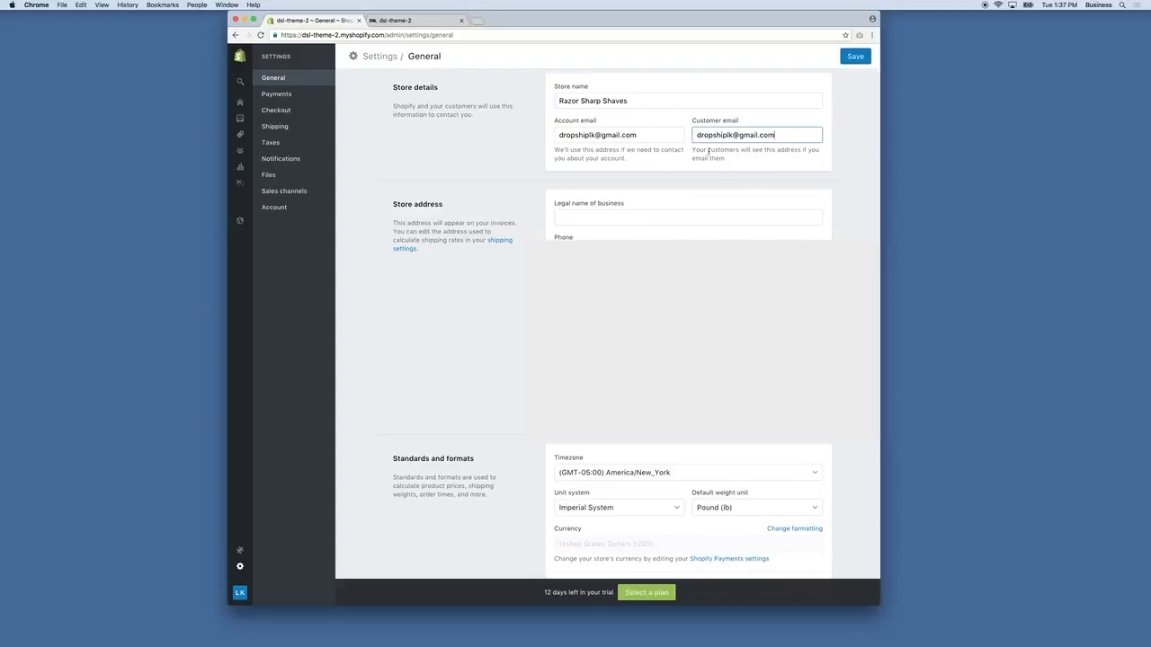
pyautogui.moveTo(787, 136); pyautogui.dragTo(738, 136)
pyautogui.click(806, 136)
pyautogui.click(852, 178)
# - Examine the store address section, including the legal business name and phone fields
pyautogui.click(587, 220)
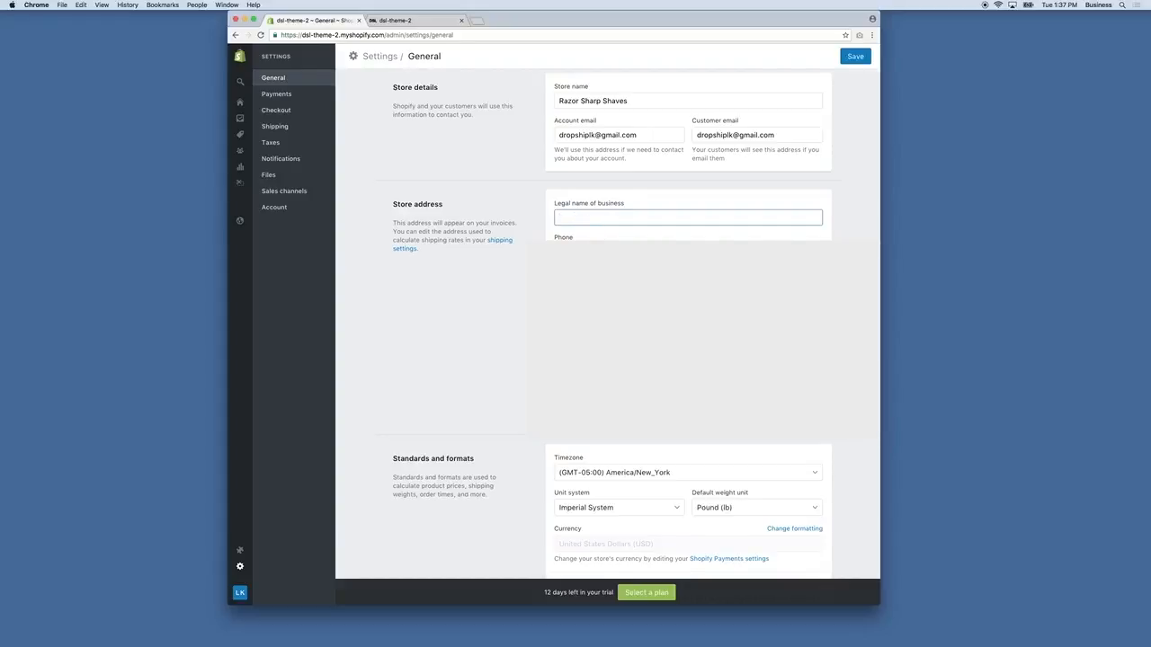
pyautogui.click(469, 251)
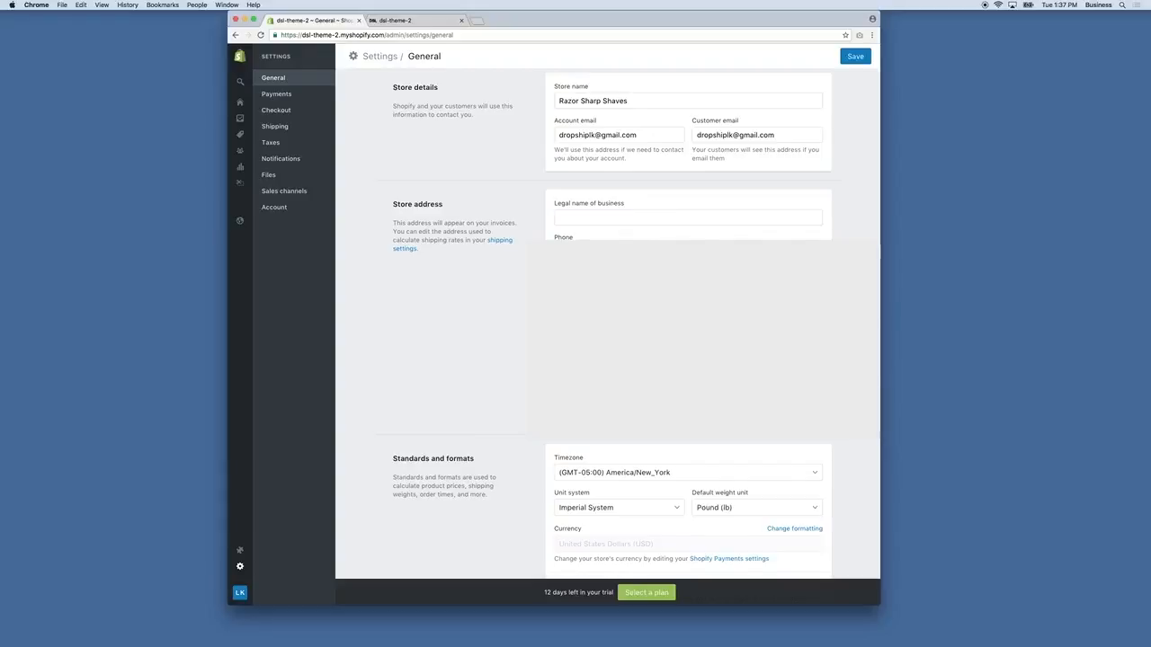
pyautogui.scroll(-1, 527, 254)
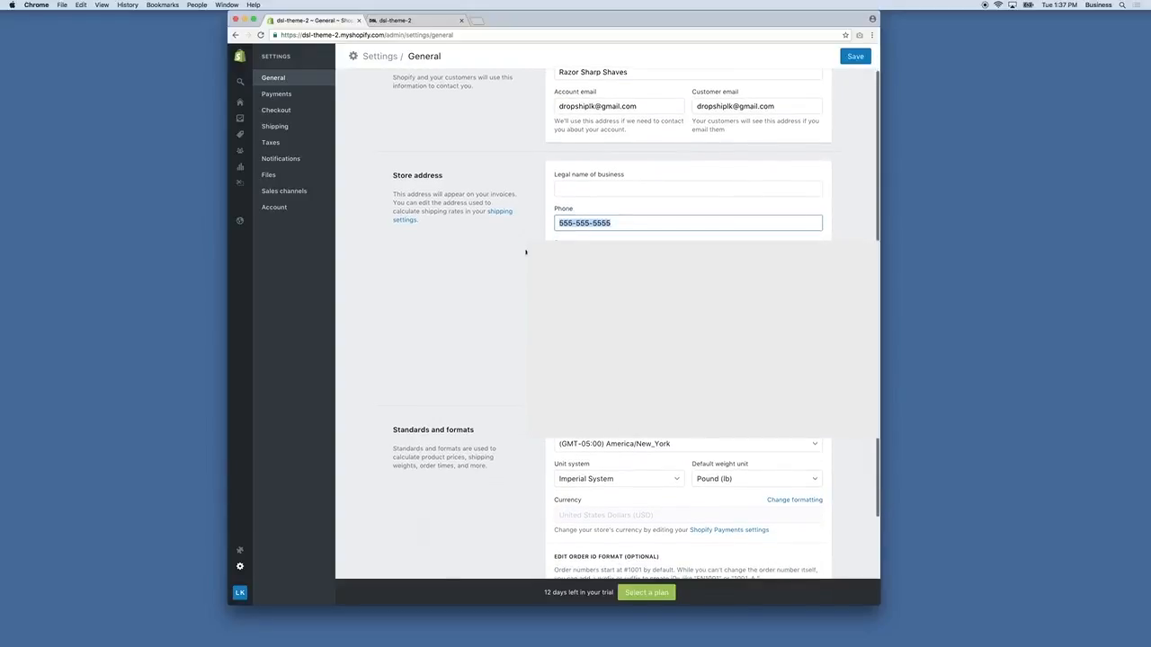
pyautogui.click(623, 227)
pyautogui.moveTo(622, 227); pyautogui.dragTo(545, 223)
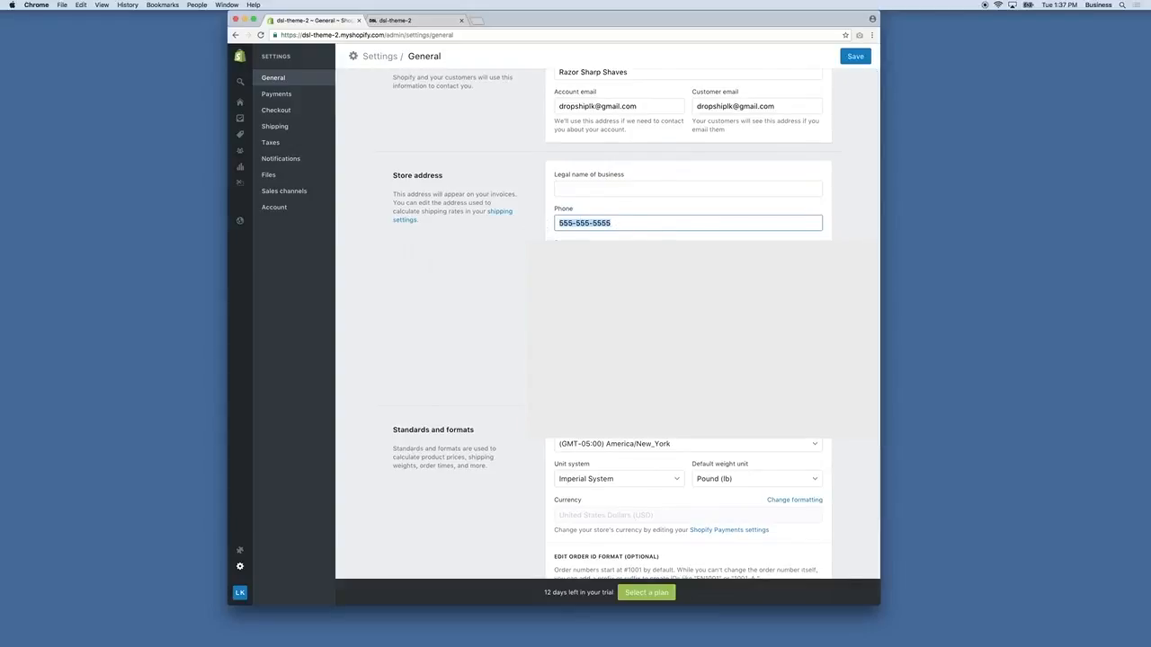
pyautogui.scroll(-1, 627, 226)
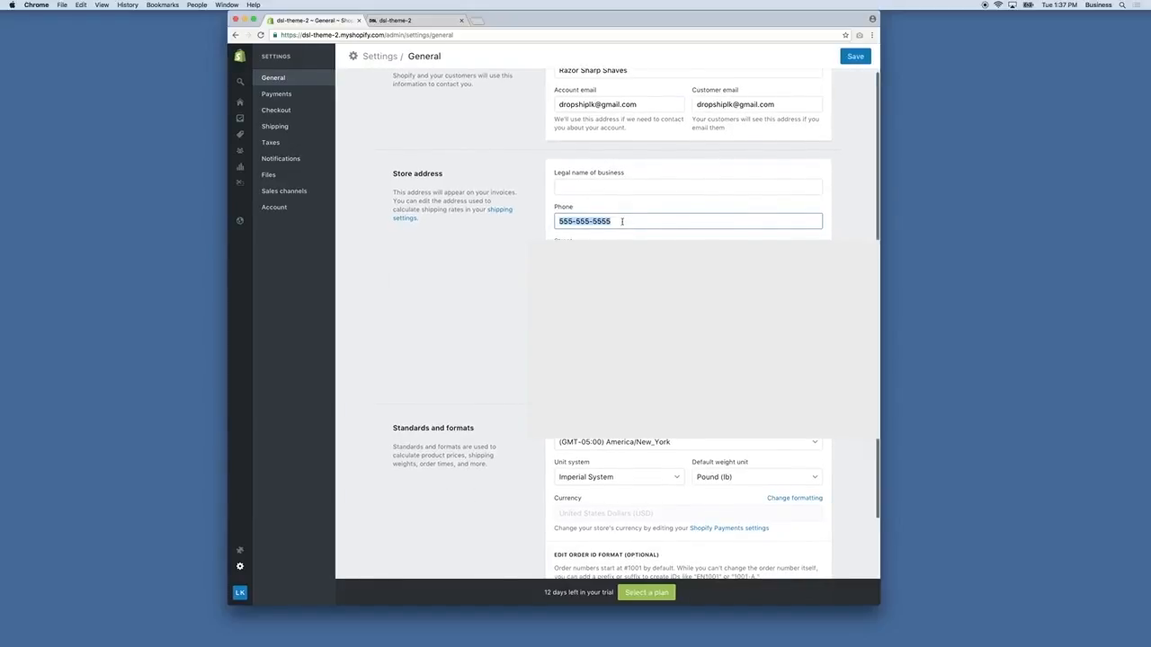
pyautogui.moveTo(620, 221); pyautogui.dragTo(555, 221)
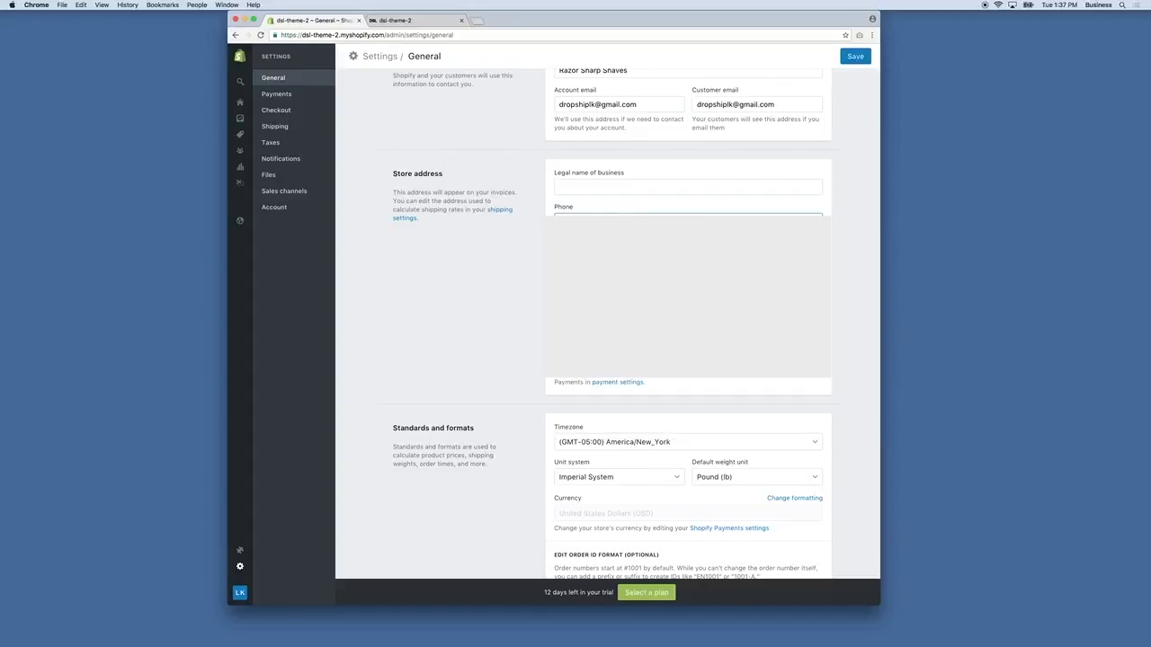
pyautogui.scroll(-1, 570, 212)
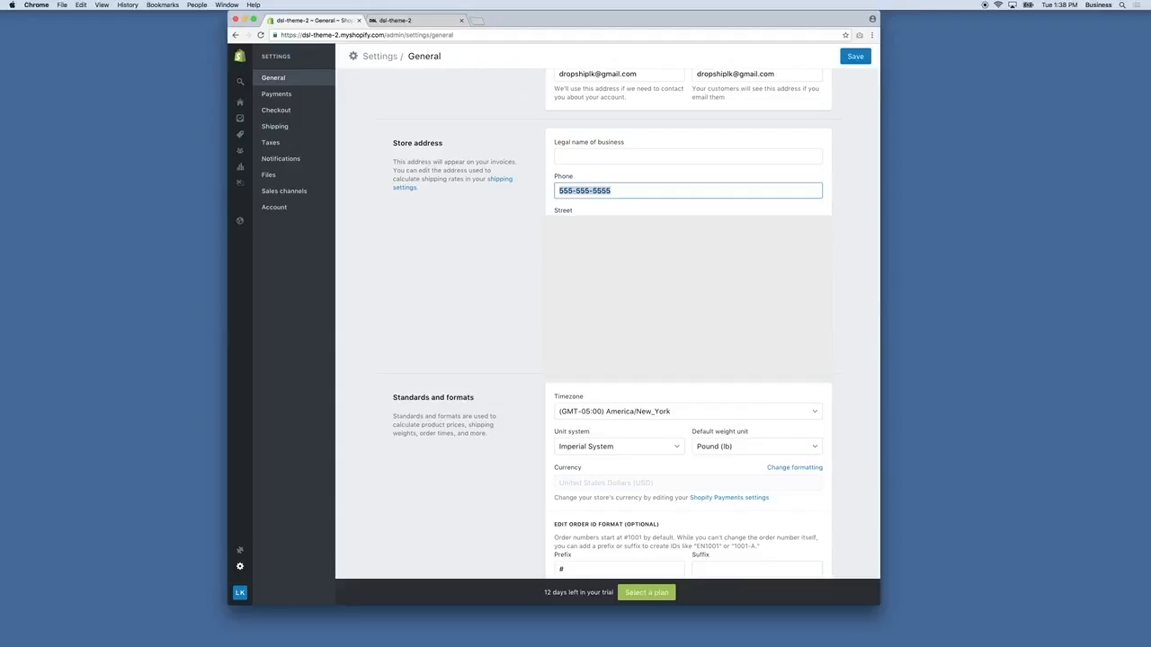
pyautogui.scroll(-1, 701, 329)
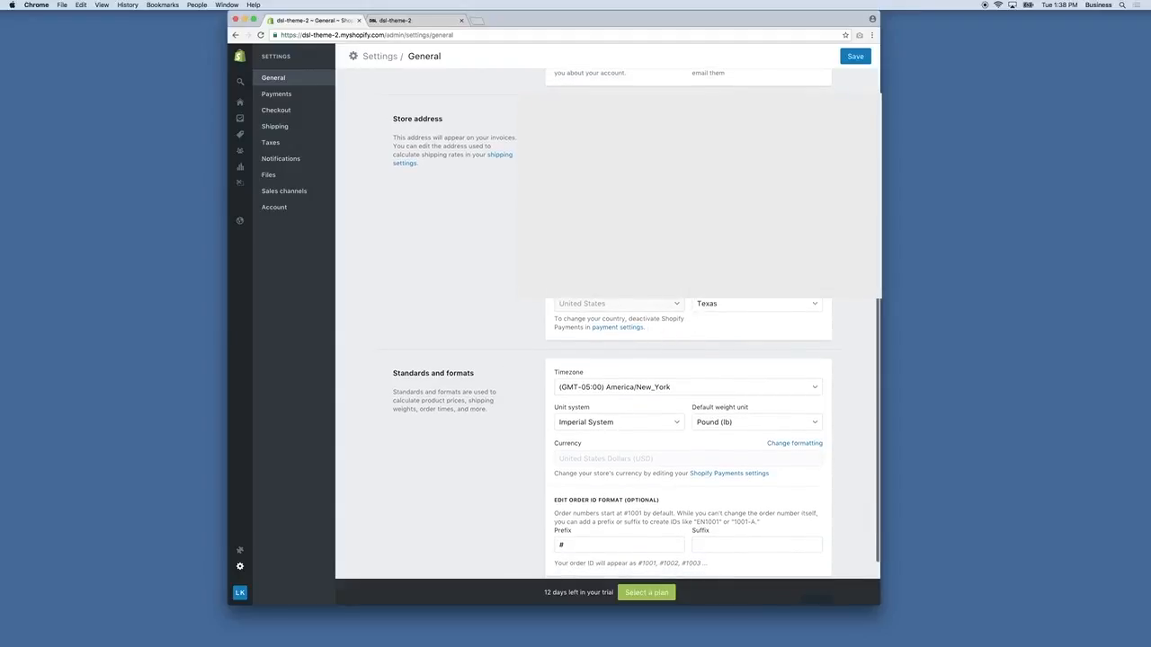
# - Check the order ID format under the standards and formats, and save the general settings
pyautogui.scroll(-2, 678, 316)
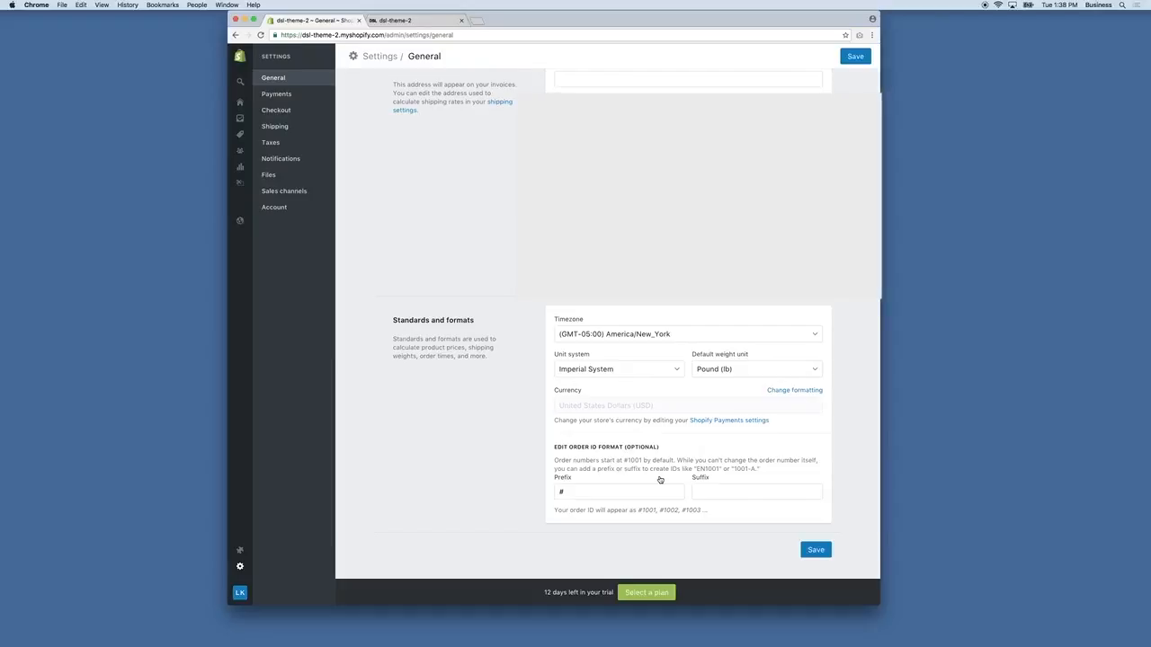
pyautogui.moveTo(640, 510); pyautogui.dragTo(714, 513)
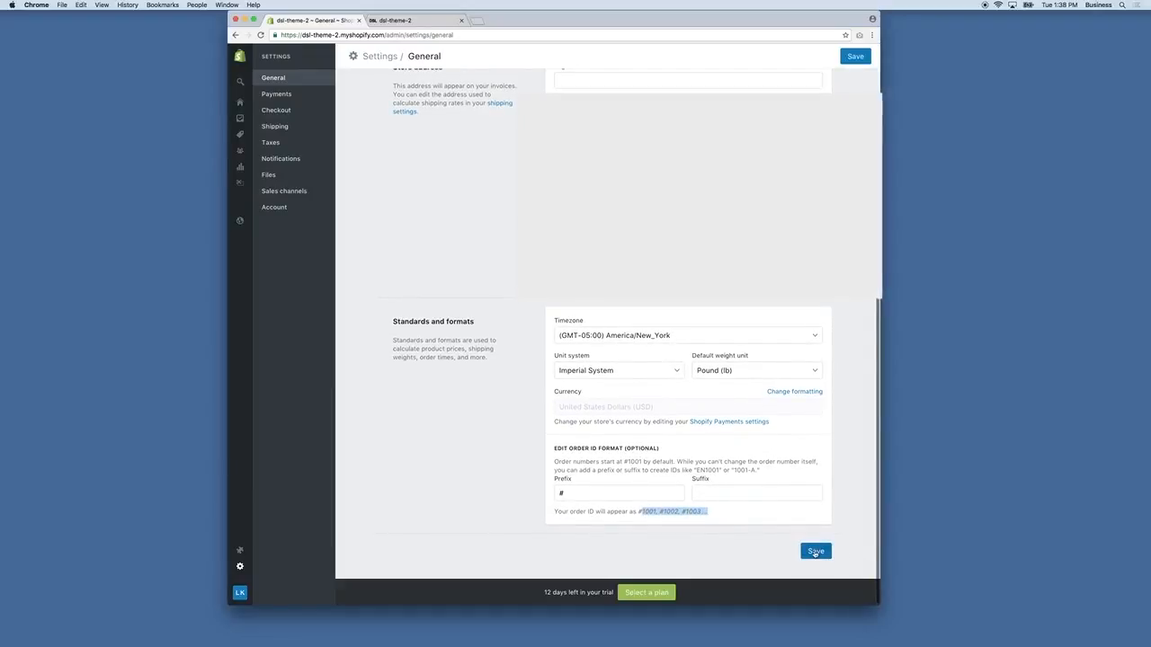
pyautogui.click(814, 552)
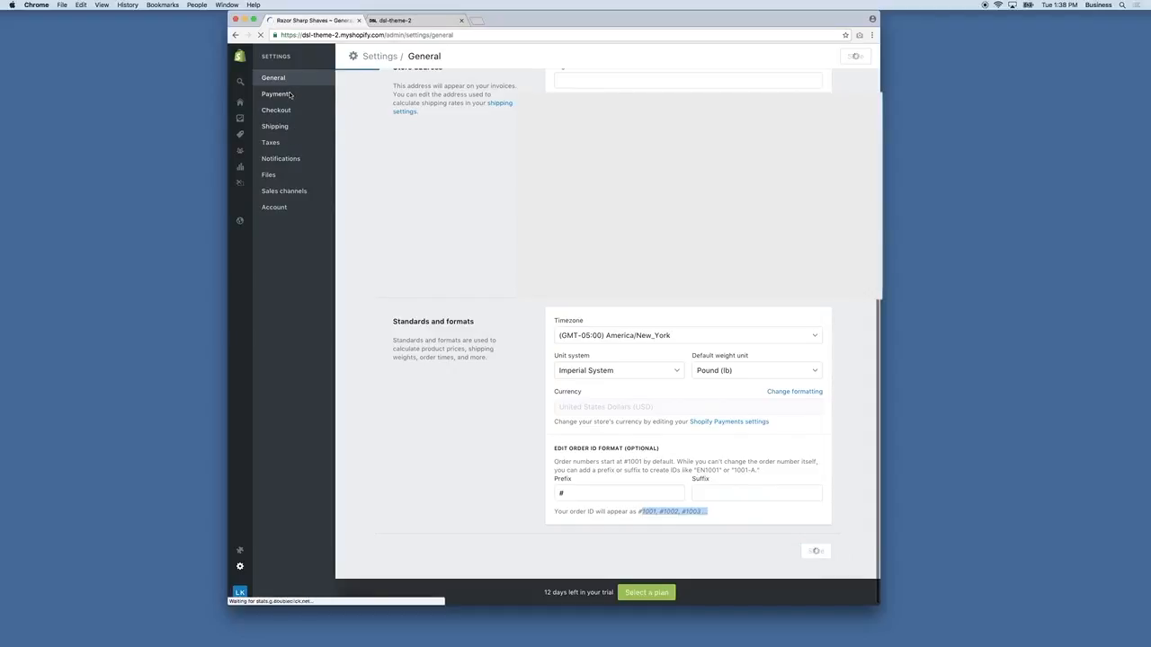
# - Open the Shopify Payments account setup from the payment settings and examine its personal, product, billing statement and banking fields
pyautogui.click(277, 93)
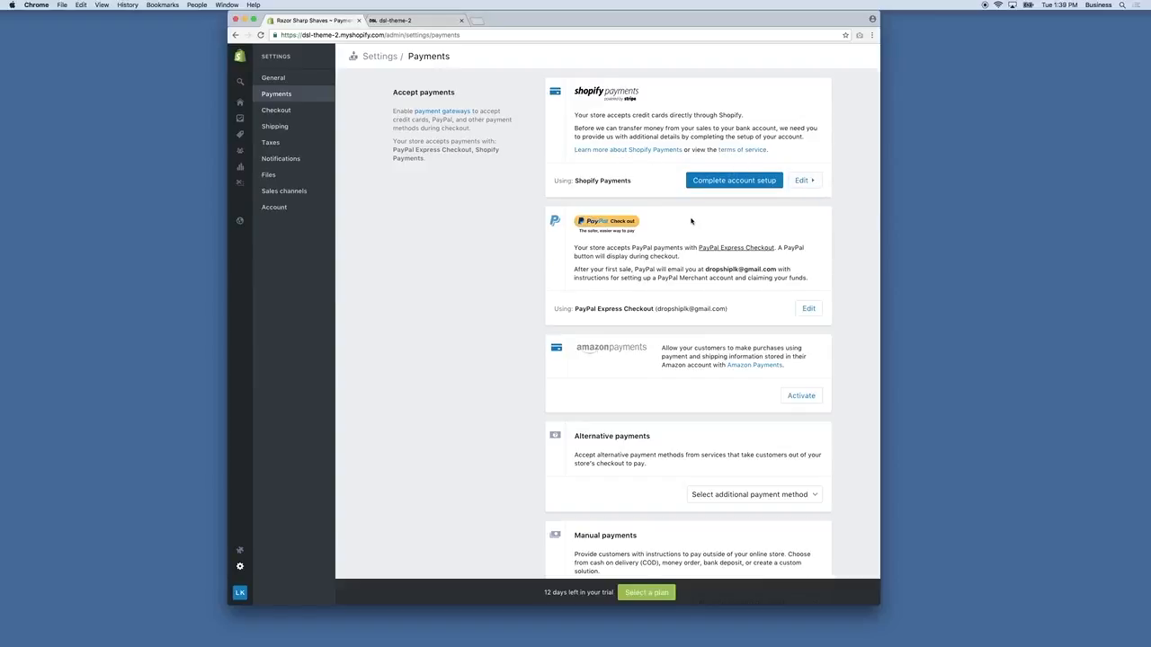
pyautogui.click(755, 183)
pyautogui.scroll(-5, 656, 314)
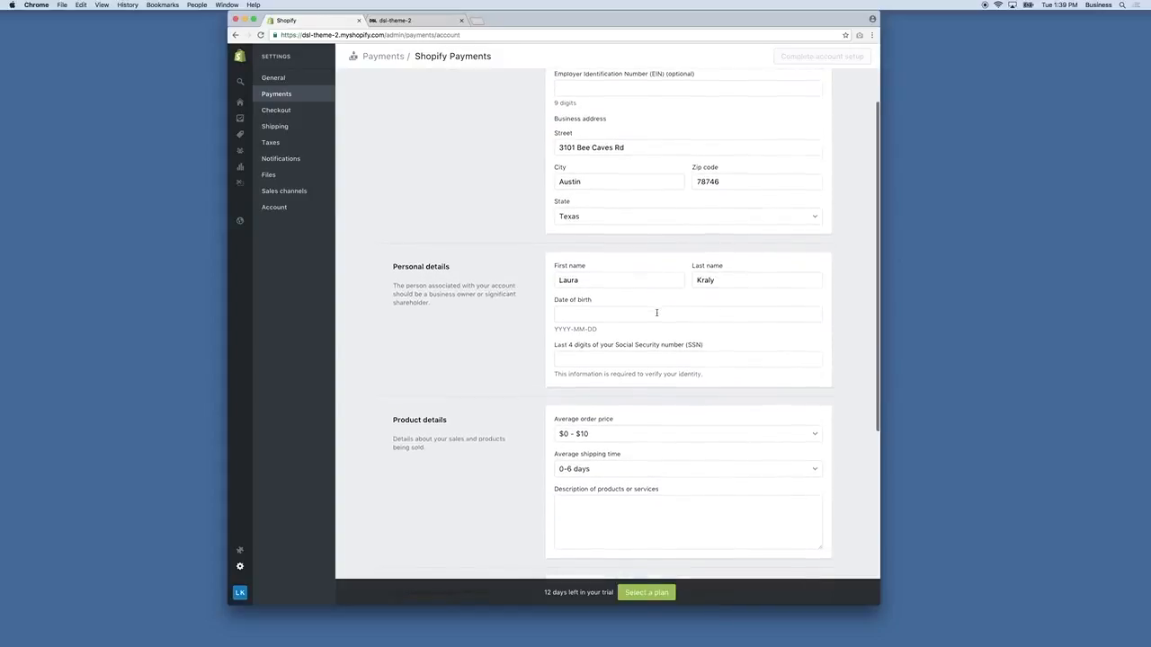
pyautogui.scroll(-4, 656, 314)
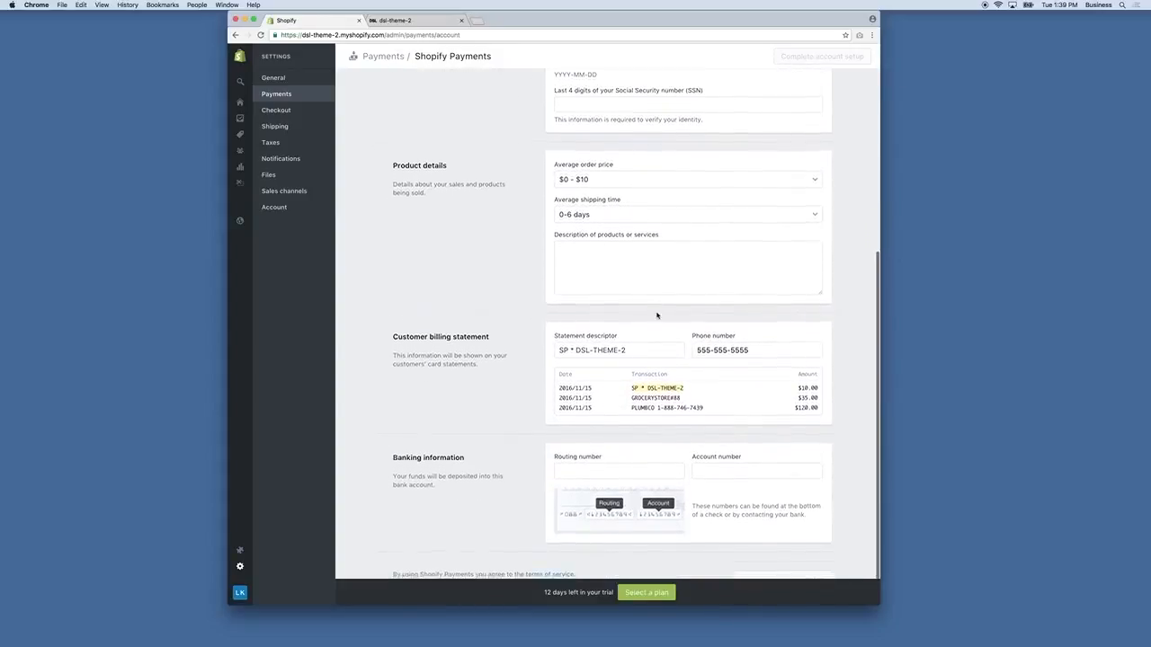
pyautogui.moveTo(576, 348); pyautogui.dragTo(633, 348)
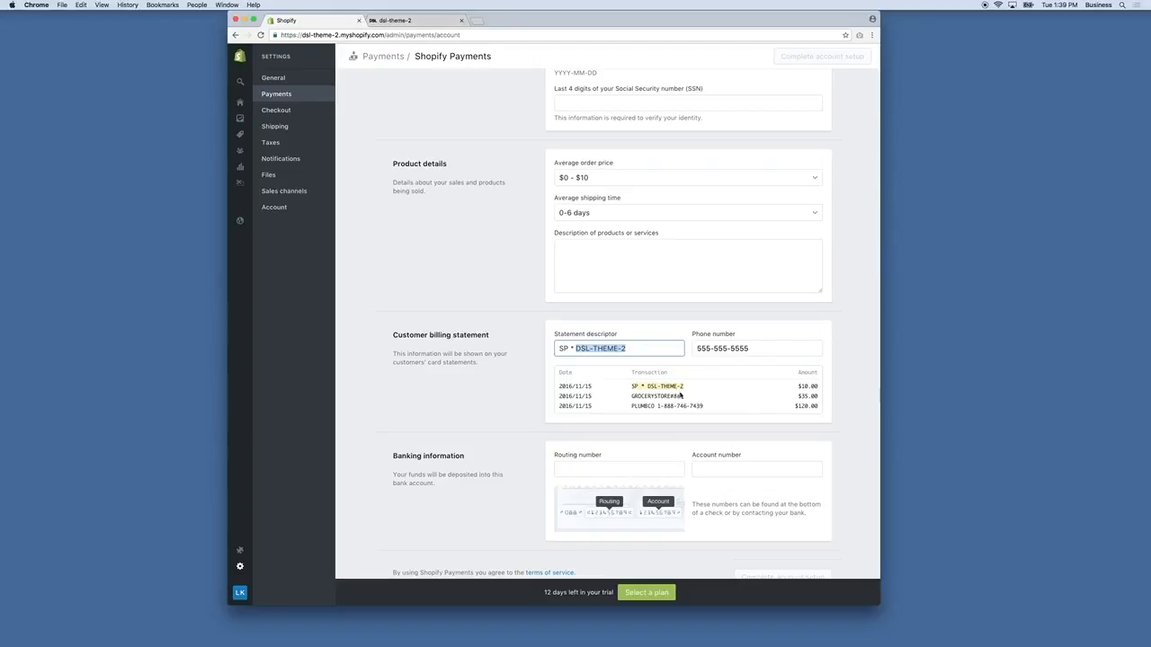
pyautogui.scroll(5, 678, 391)
pyautogui.scroll(4, 678, 400)
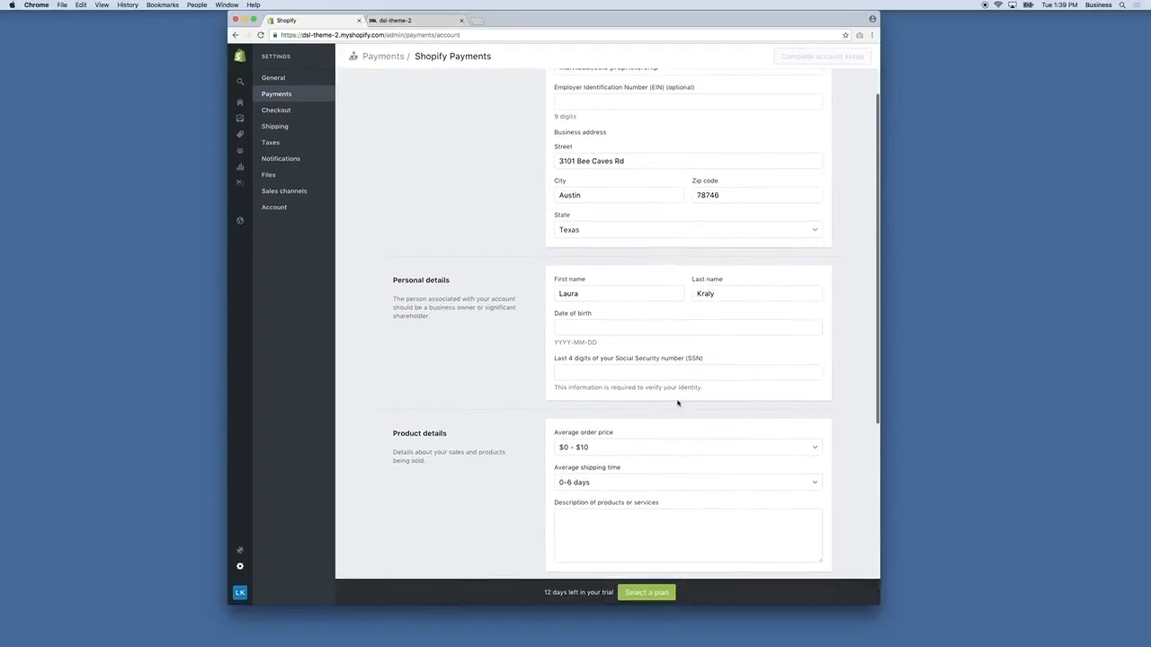
# - Return to the payment settings and review the PayPal, Amazon Payments and alternative payment method options
pyautogui.click(274, 95)
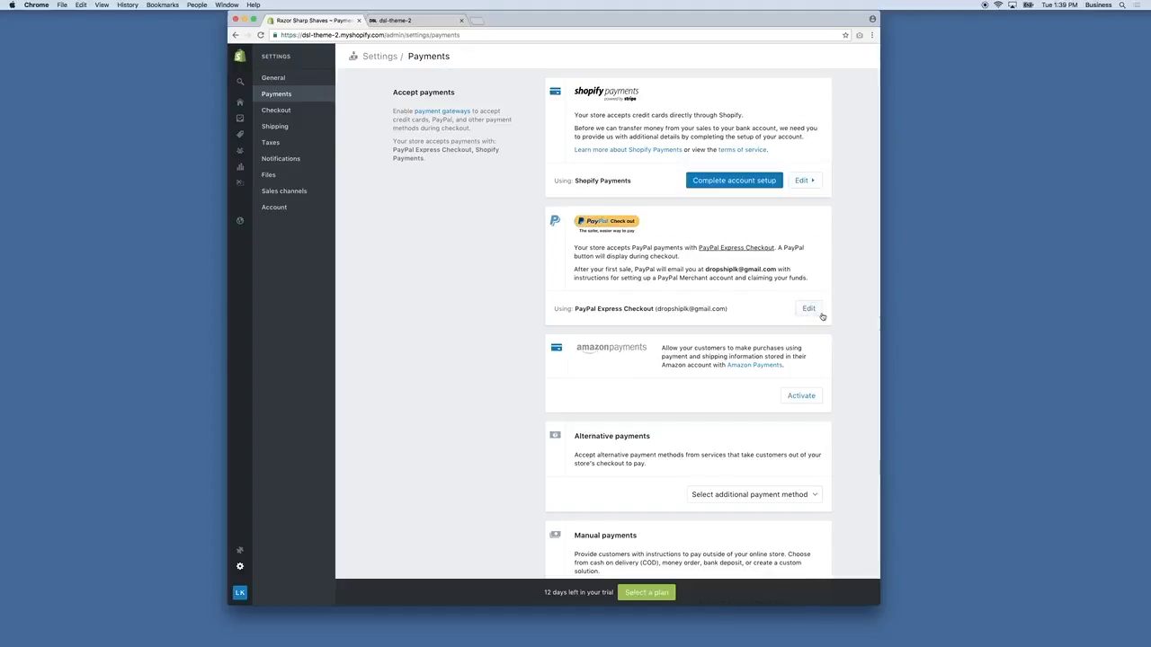
pyautogui.scroll(-1, 813, 313)
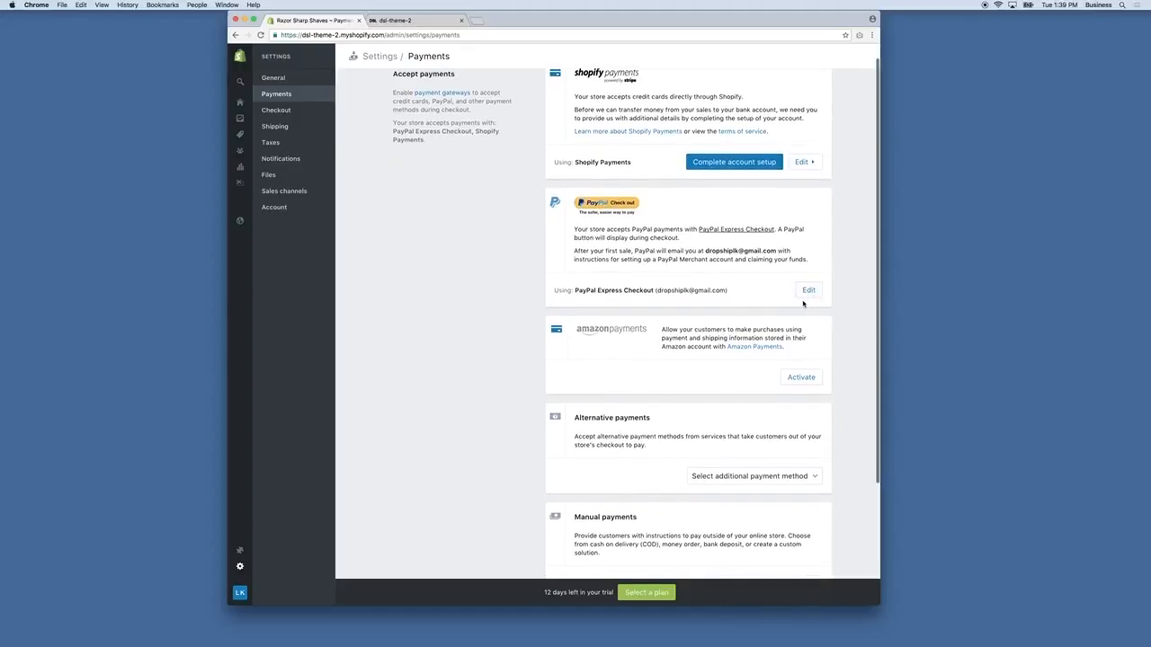
pyautogui.scroll(-2, 602, 333)
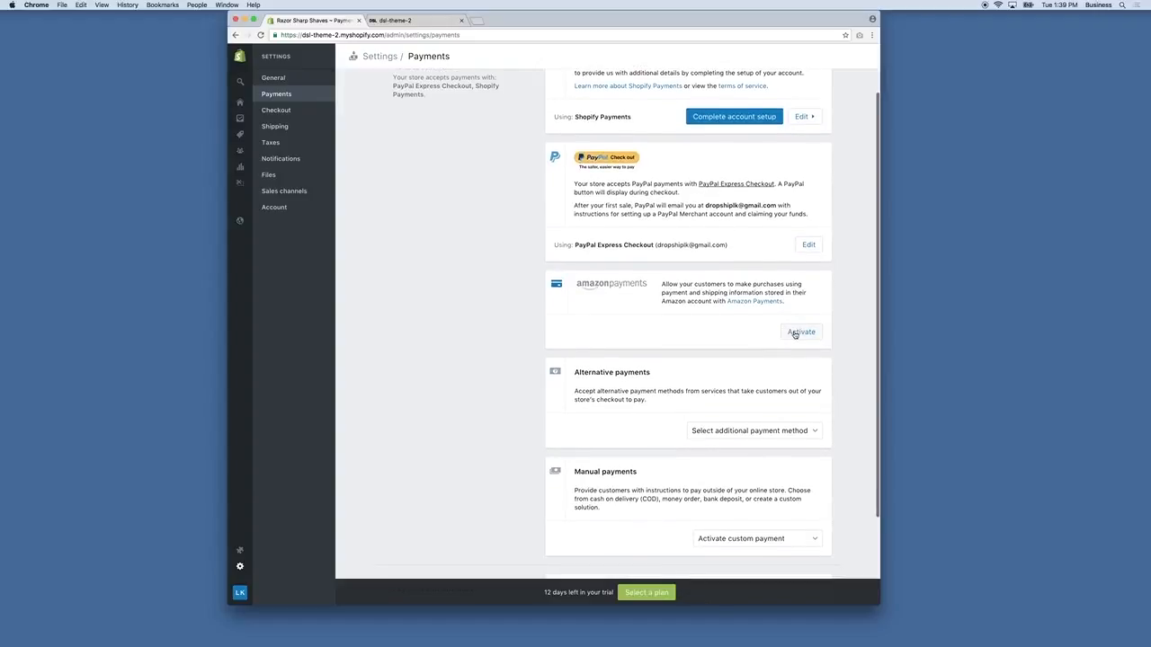
pyautogui.scroll(-2, 791, 333)
pyautogui.scroll(-3, 790, 445)
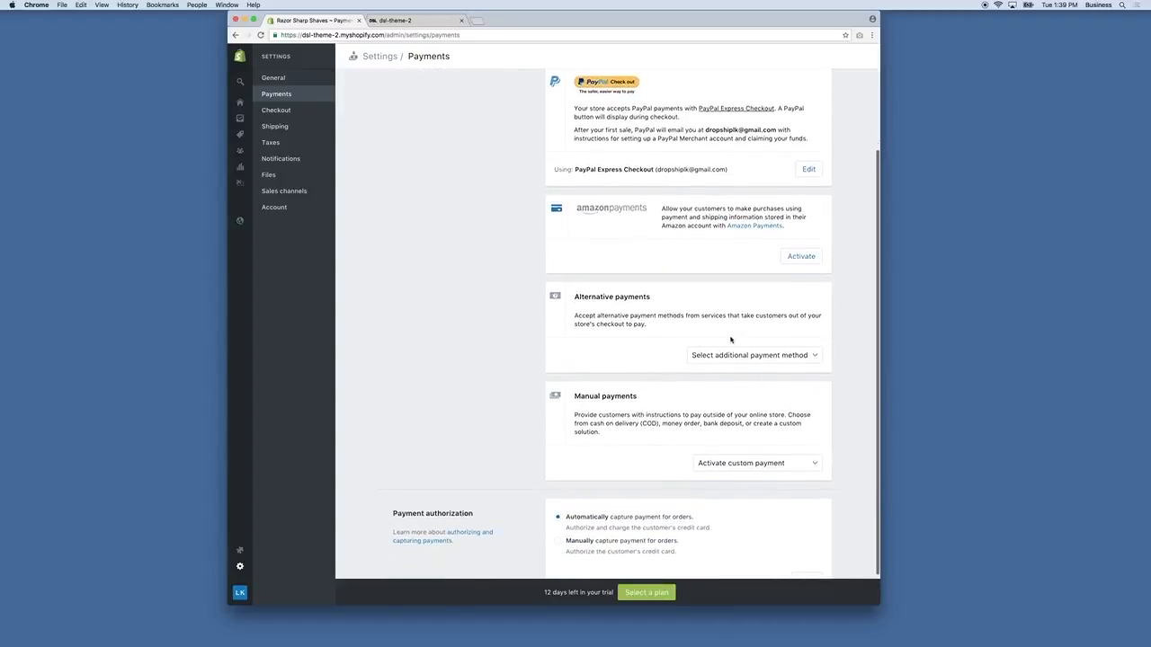
pyautogui.click(750, 356)
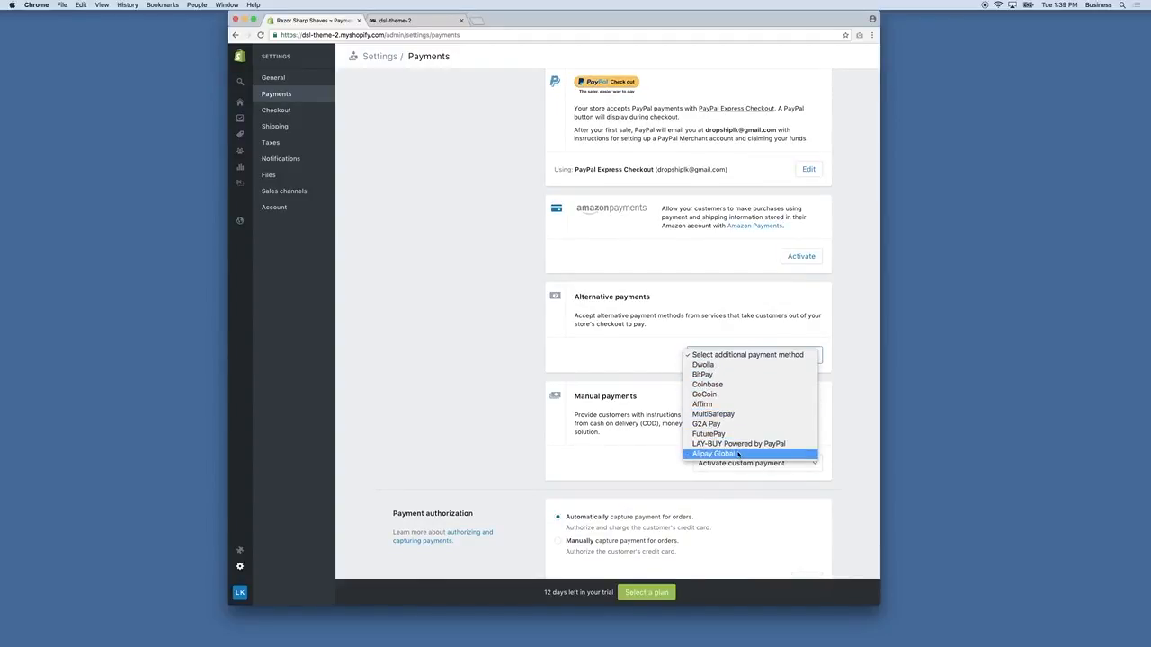
pyautogui.click(626, 350)
pyautogui.scroll(5, 624, 350)
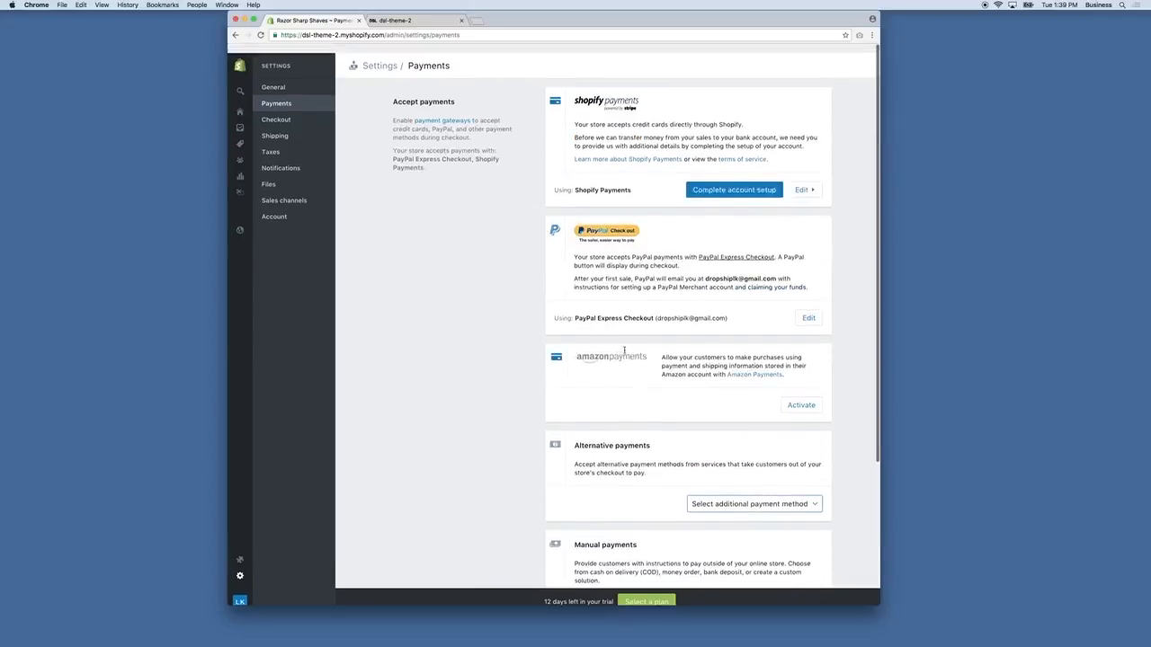
# - Set payment authorization to manually capture payment for orders and save the change
pyautogui.scroll(-4, 647, 337)
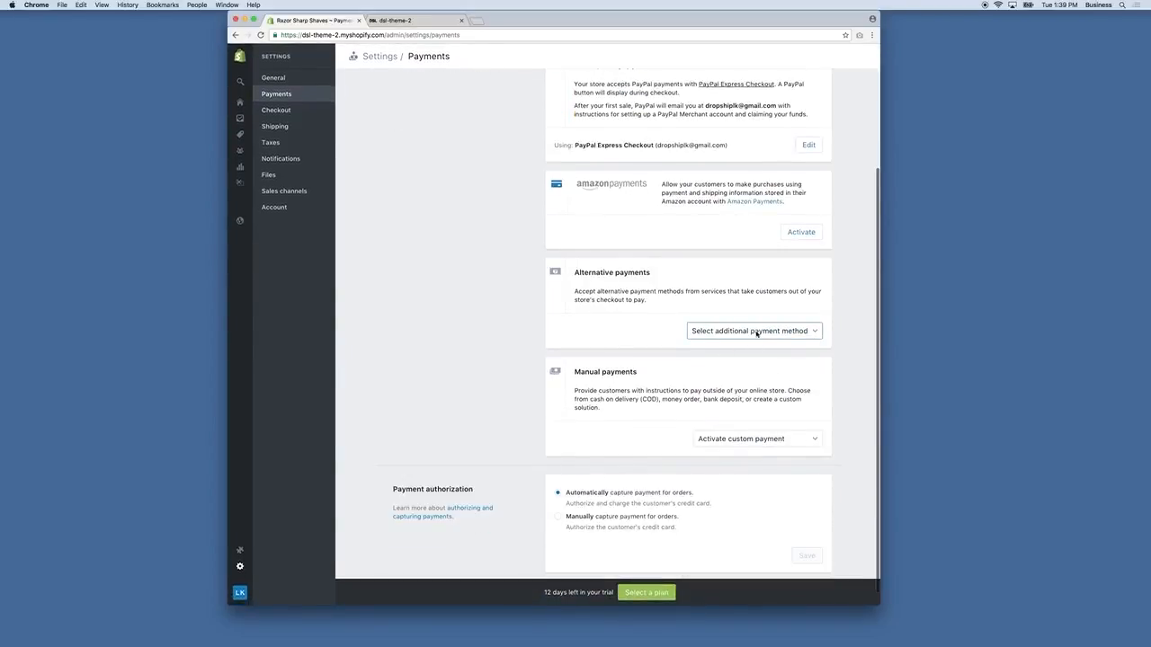
pyautogui.scroll(-1, 759, 333)
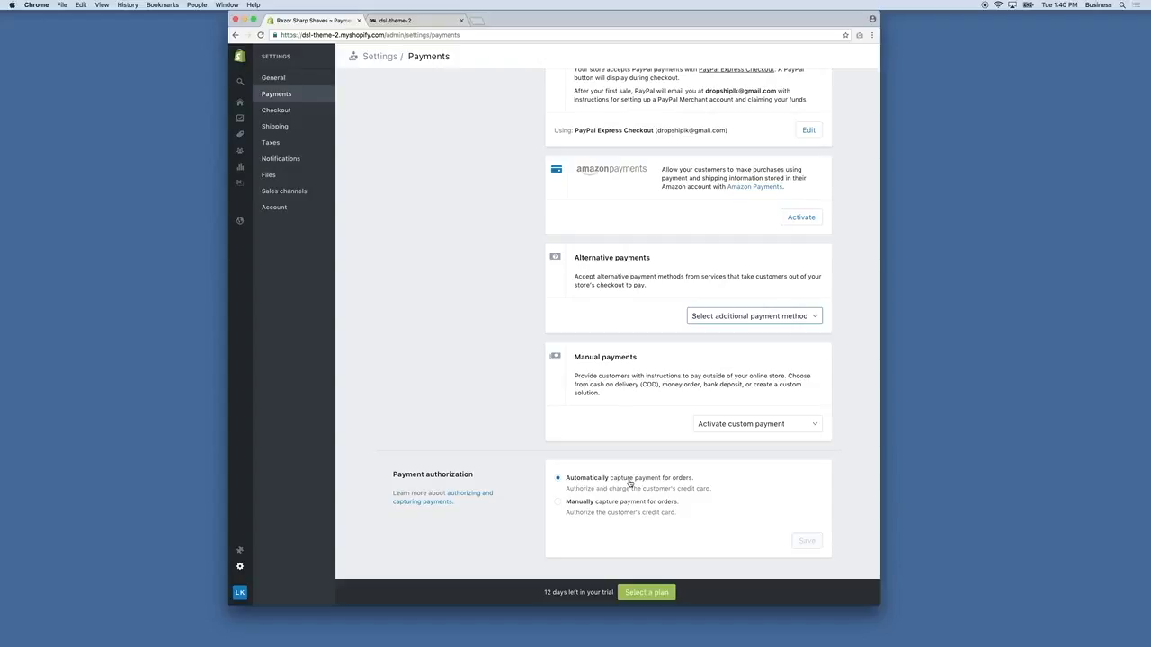
pyautogui.click(558, 503)
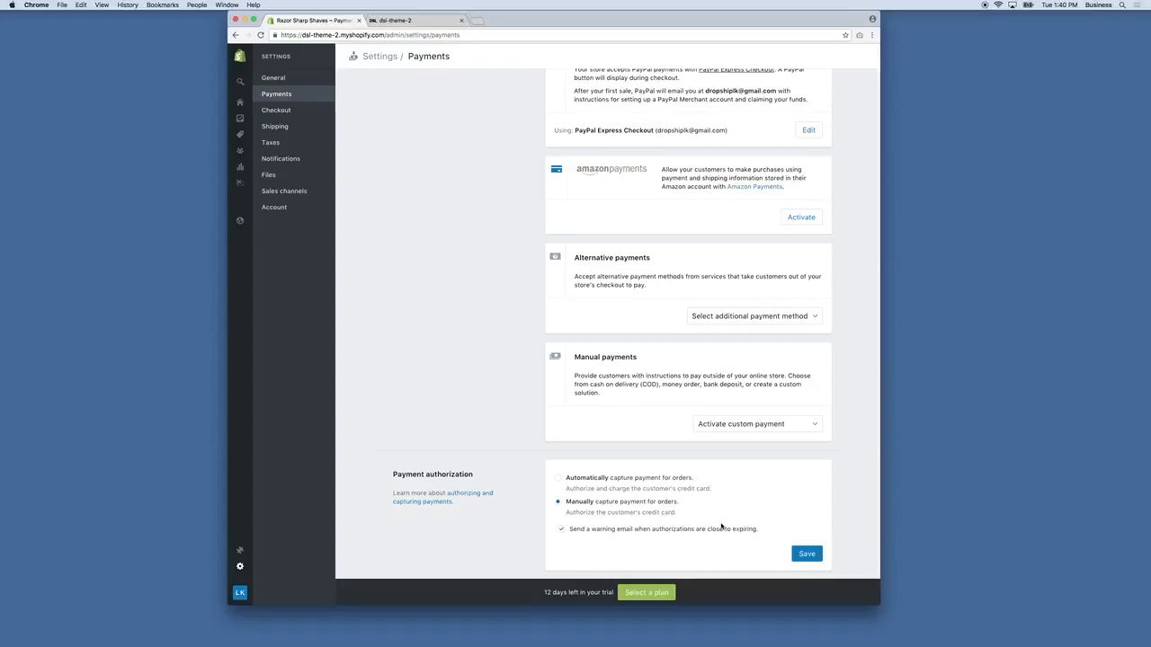
pyautogui.click(808, 556)
# - Open the checkout settings and make customer accounts optional
pyautogui.click(276, 110)
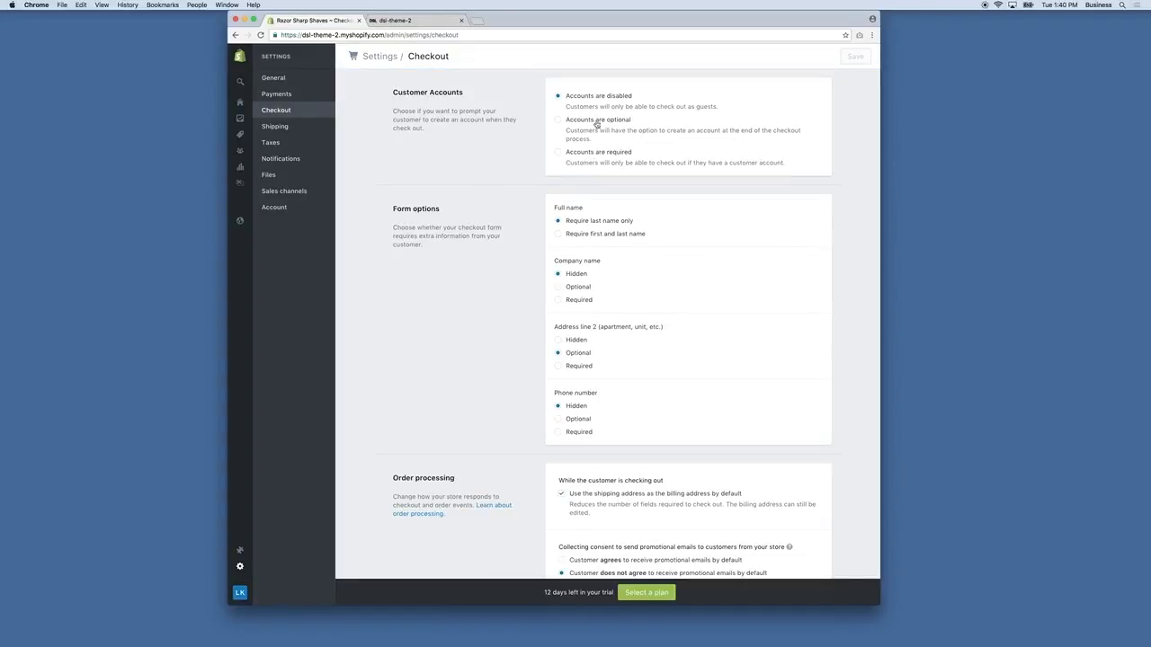
pyautogui.click(594, 120)
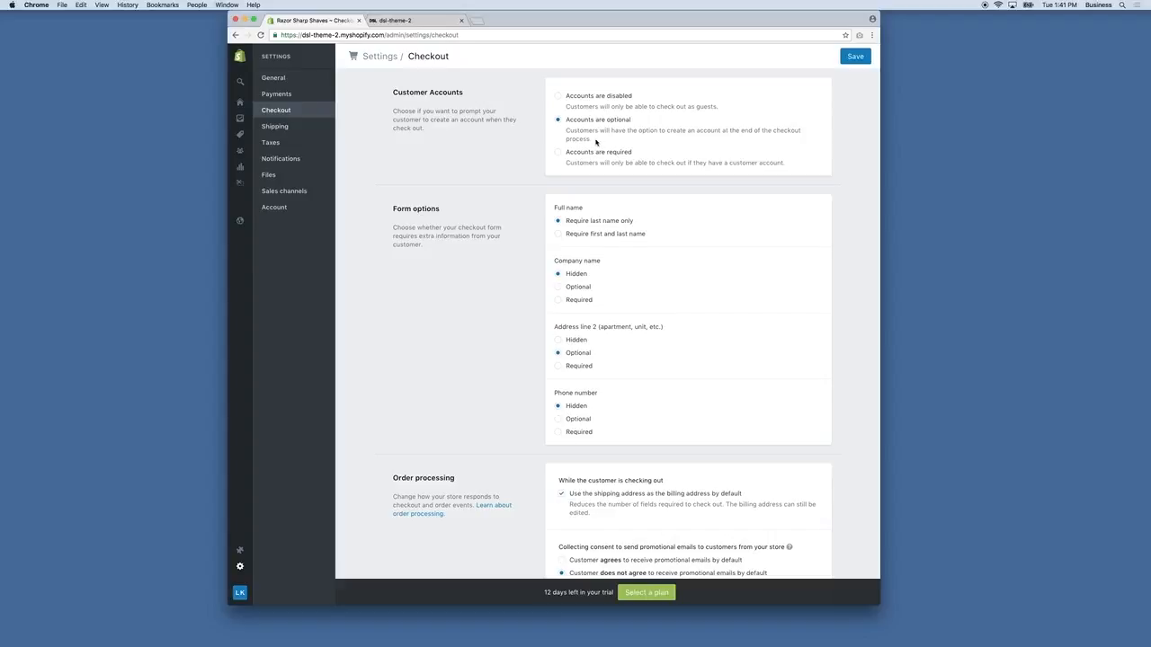
pyautogui.moveTo(592, 141); pyautogui.dragTo(563, 118)
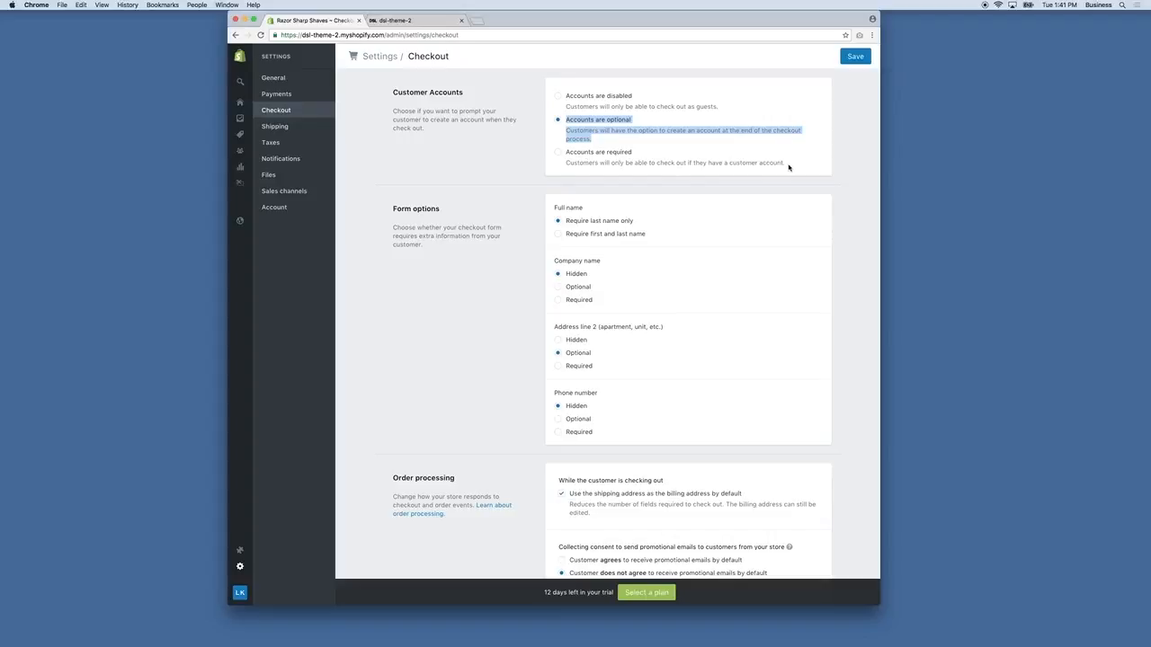
# - Require customers' first and last name and make the company name optional in the checkout form options
pyautogui.click(615, 140)
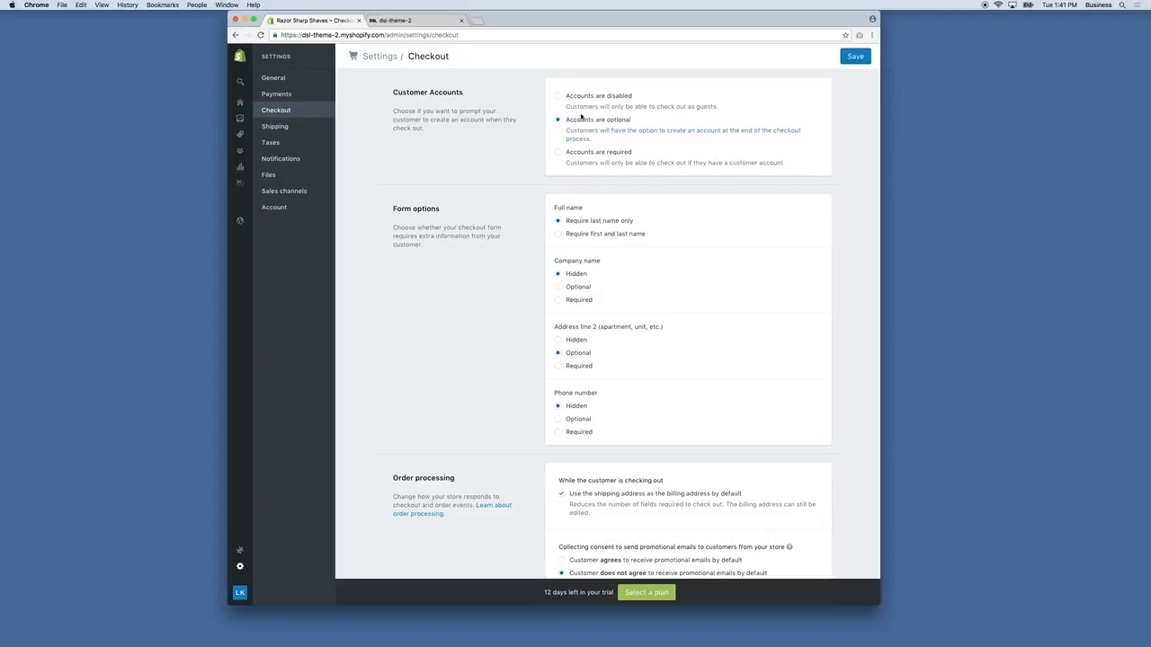
pyautogui.scroll(-1, 622, 153)
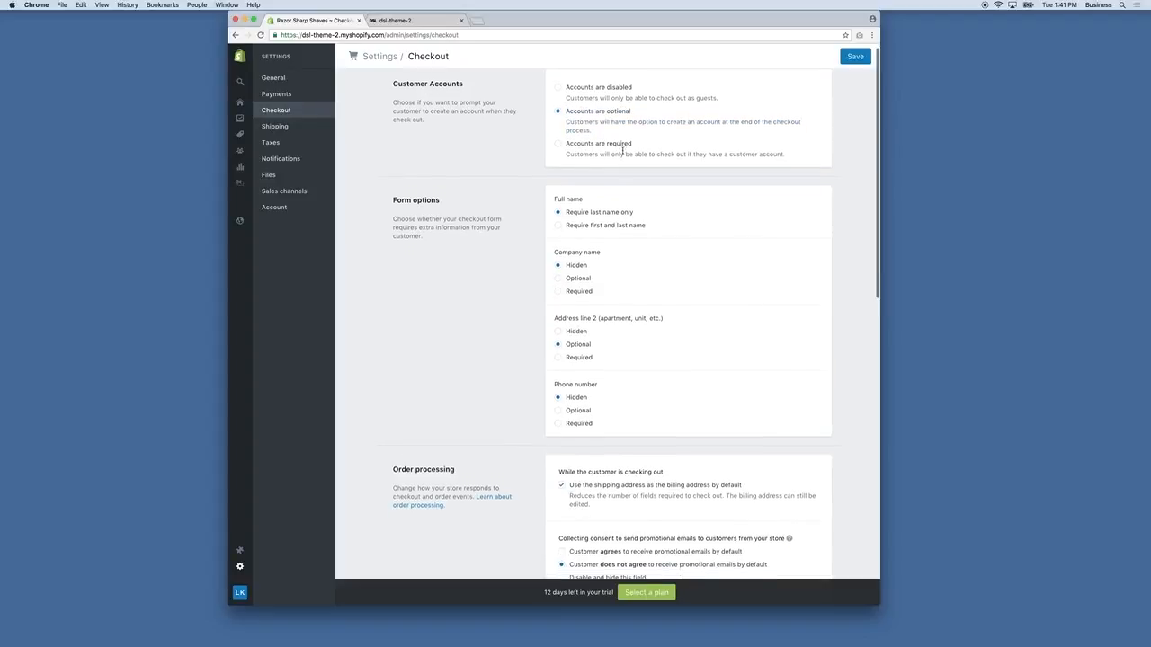
pyautogui.click(558, 229)
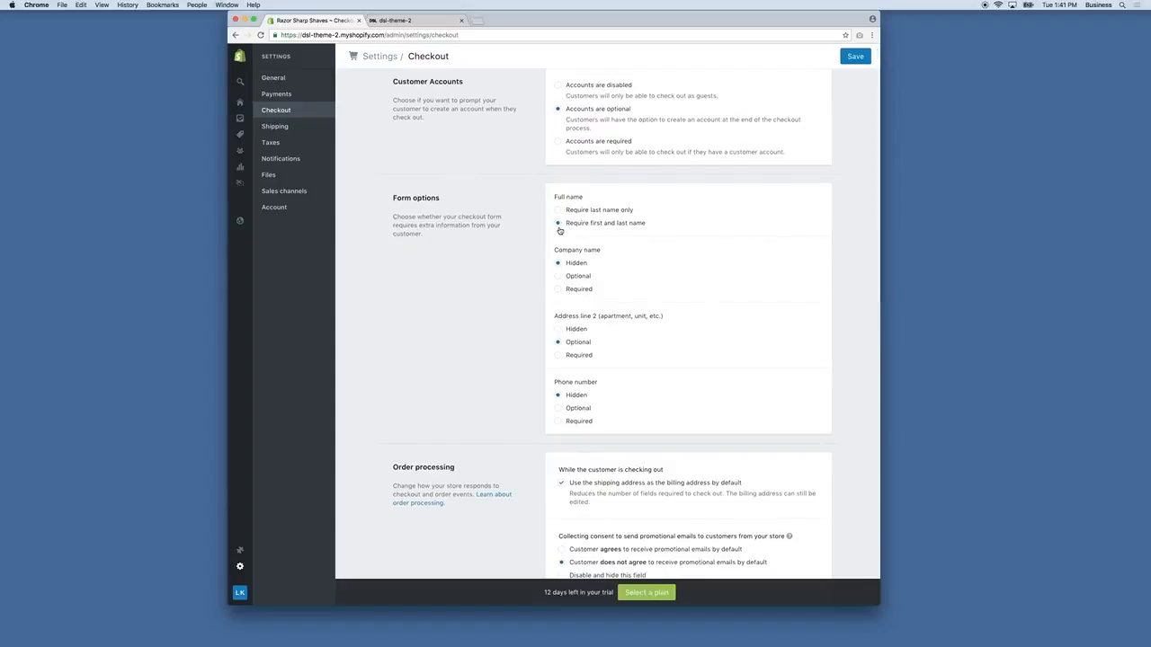
pyautogui.scroll(-1, 648, 227)
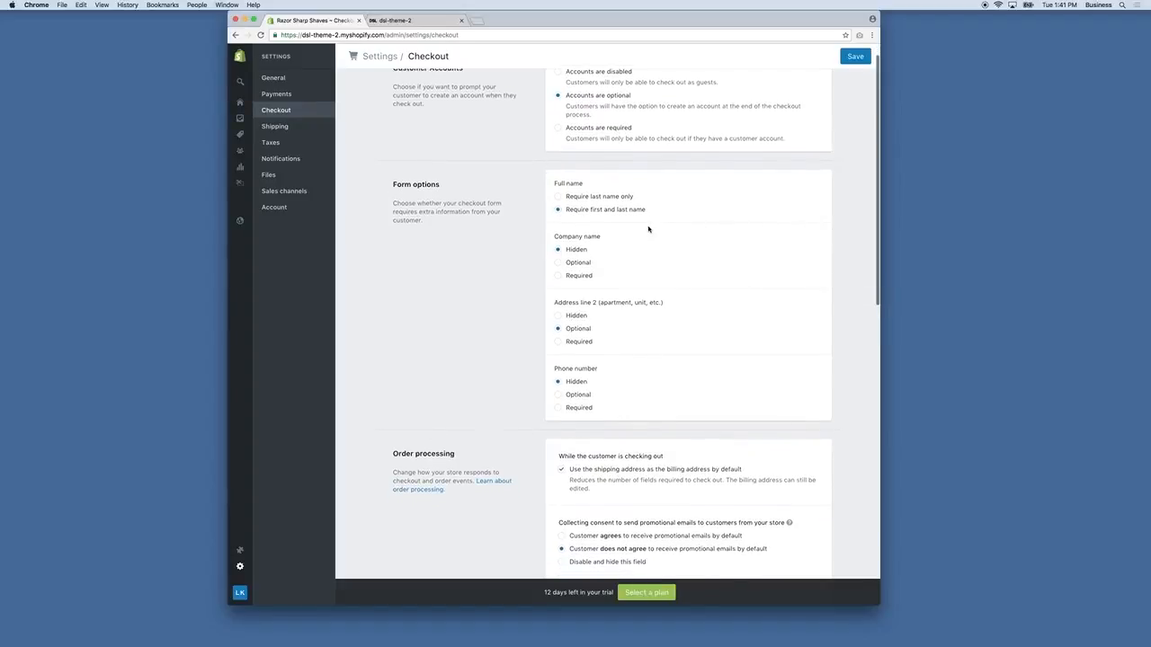
pyautogui.click(579, 262)
# - Make the phone number a required field in the checkout form options
pyautogui.scroll(-1, 600, 267)
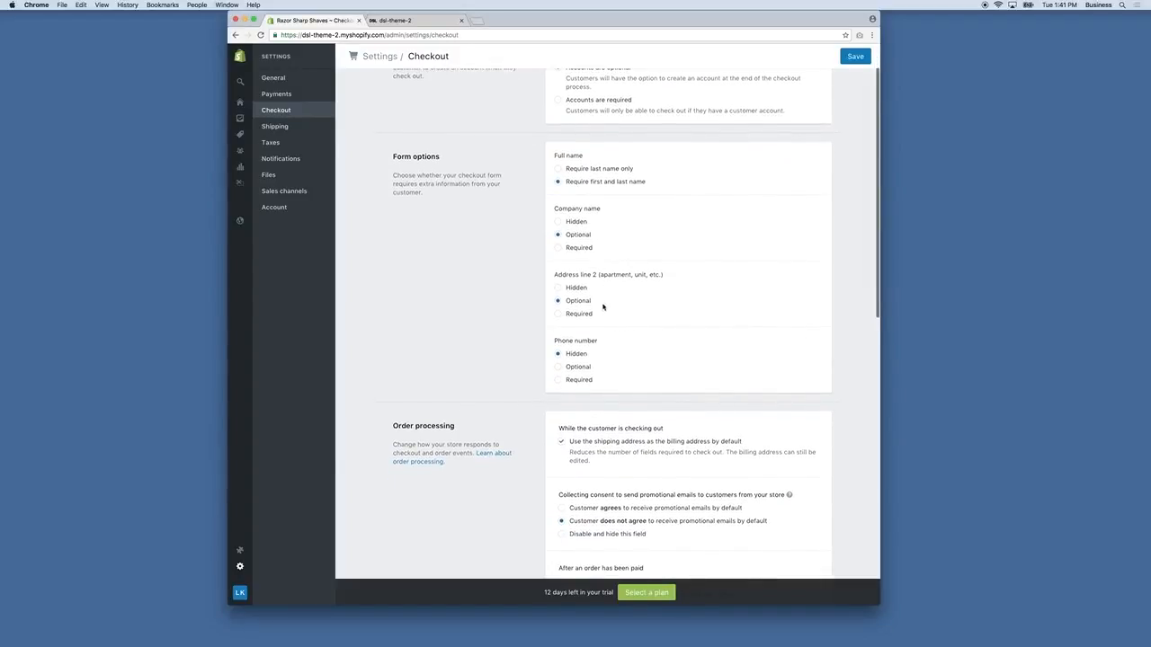
pyautogui.click(586, 382)
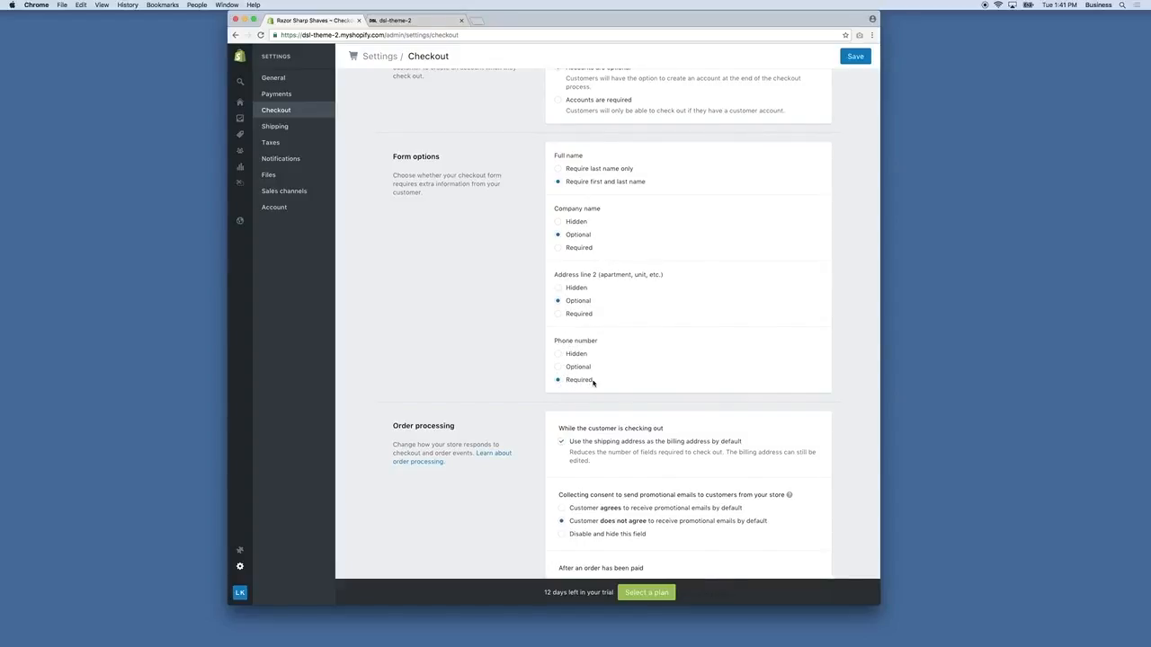
pyautogui.scroll(1, 593, 382)
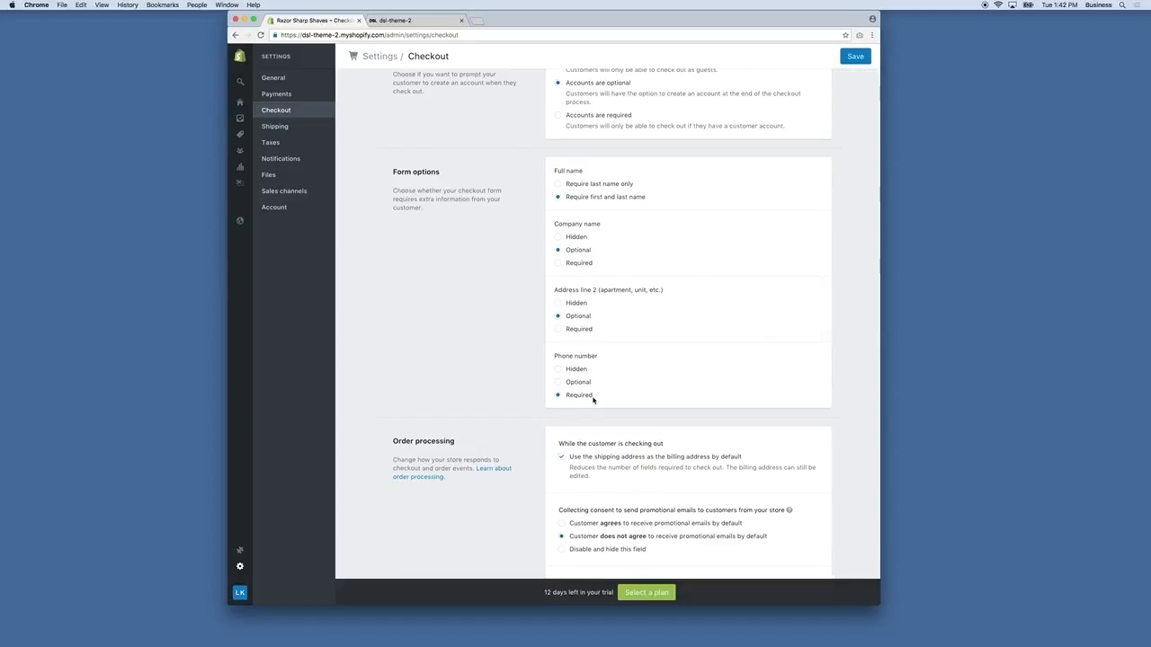
pyautogui.scroll(-1, 592, 399)
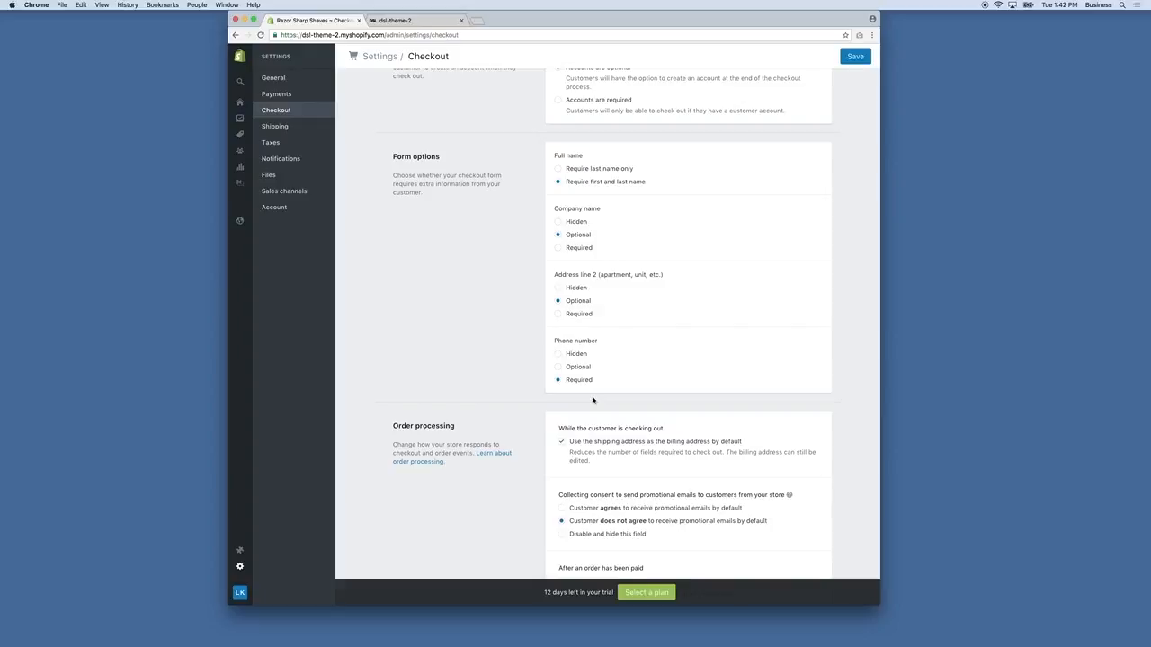
# - Set promotional email consent in the order processing section so that the customer agrees by default
pyautogui.scroll(-5, 593, 399)
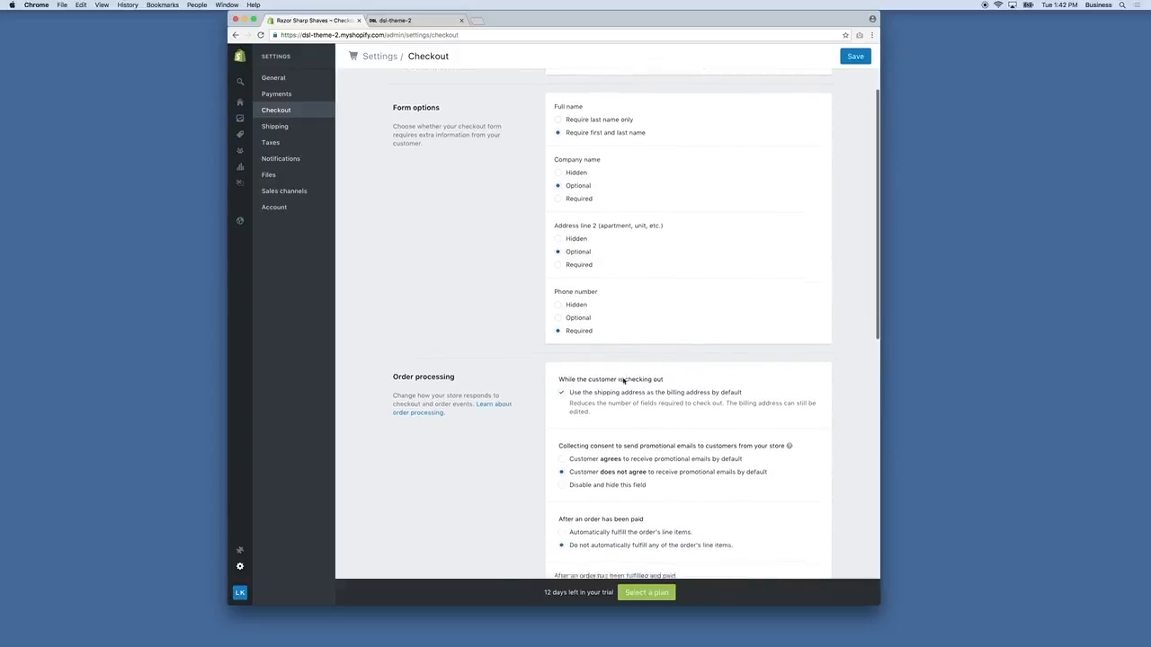
pyautogui.scroll(-2, 607, 357)
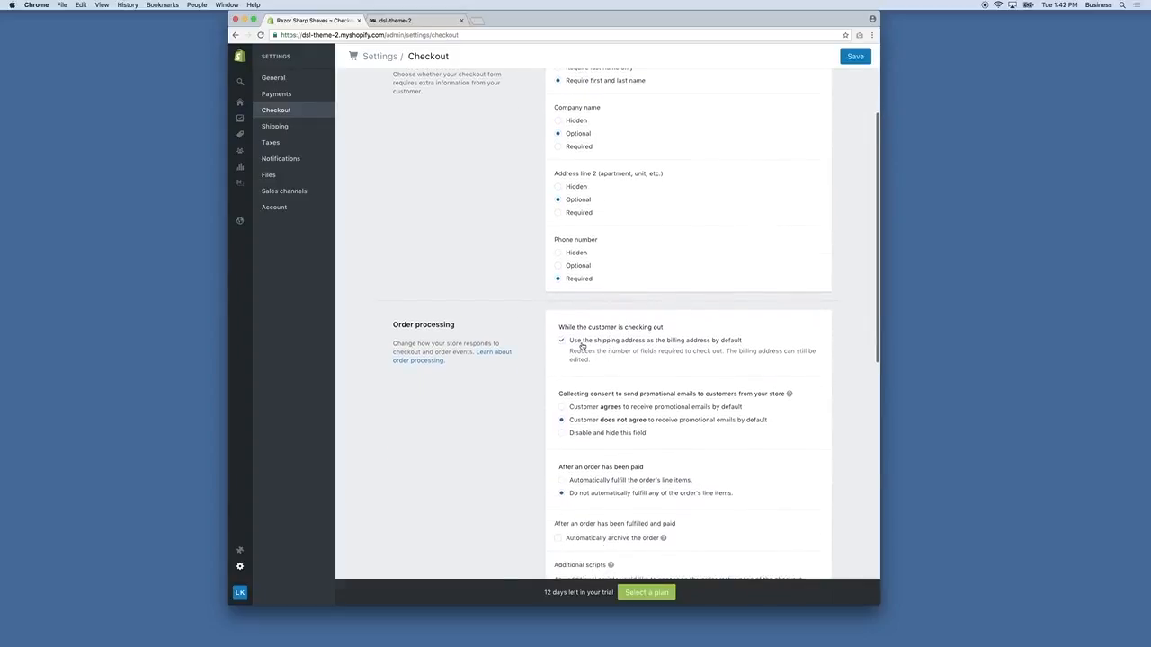
pyautogui.scroll(-1, 731, 342)
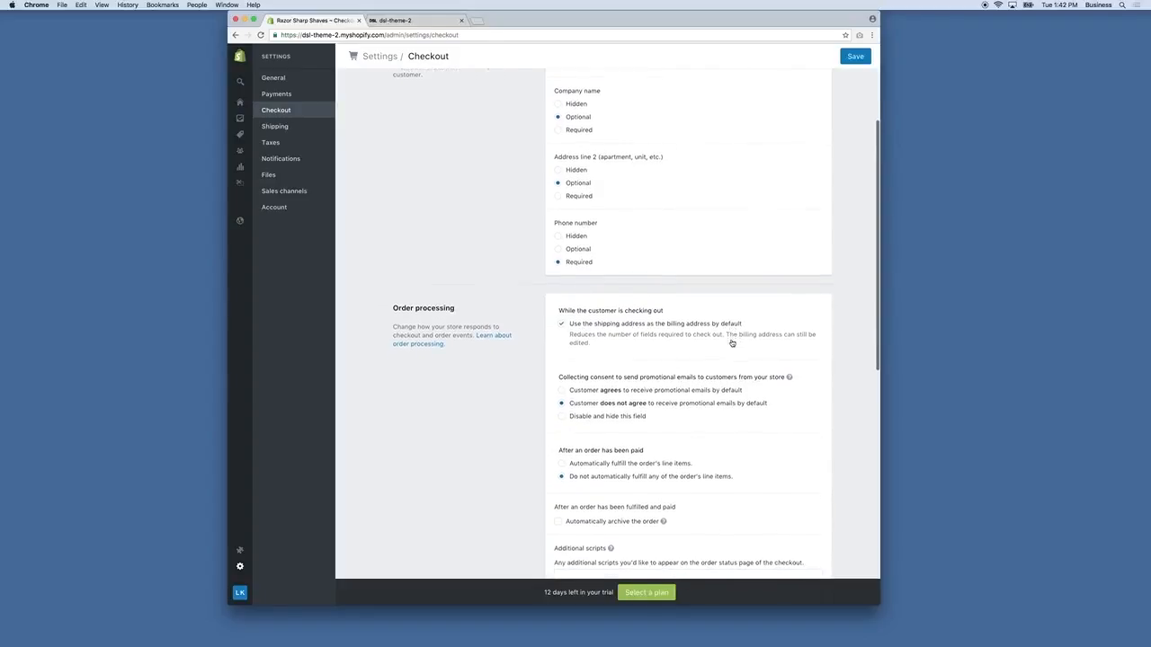
pyautogui.scroll(-1, 732, 343)
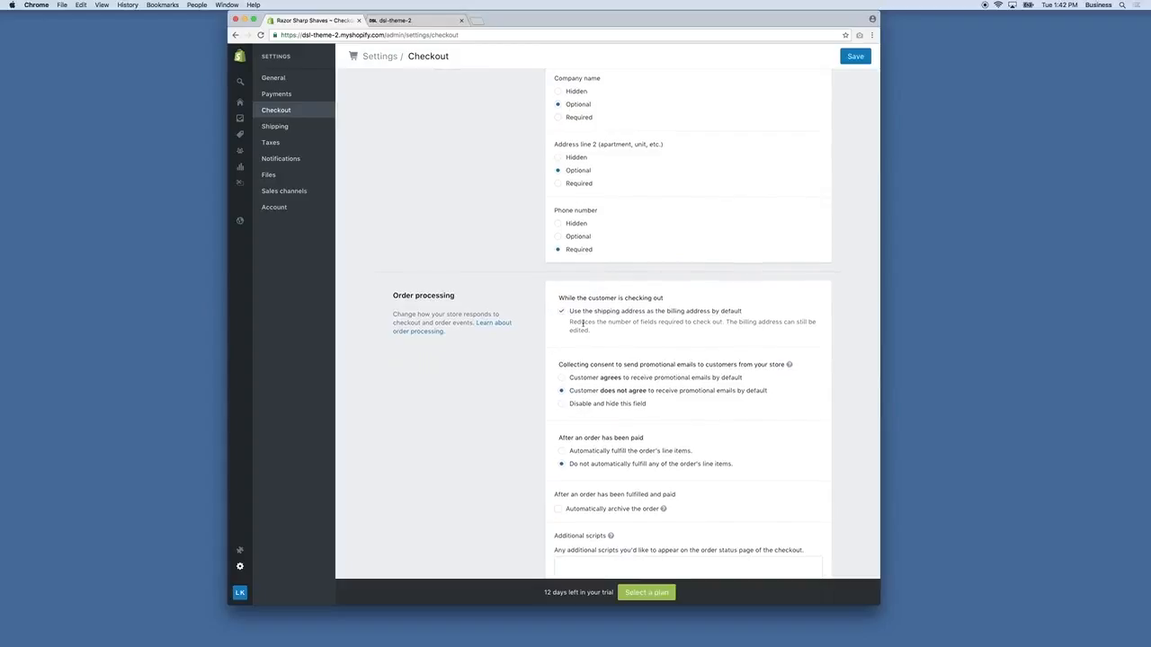
pyautogui.scroll(-2, 583, 324)
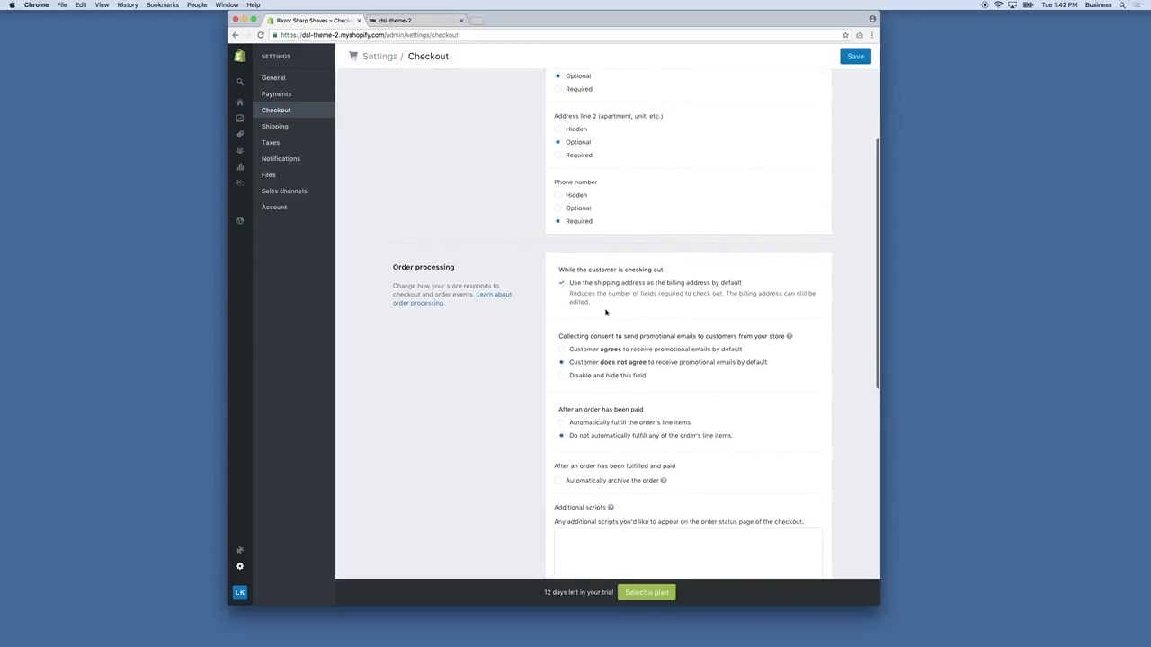
pyautogui.click(561, 349)
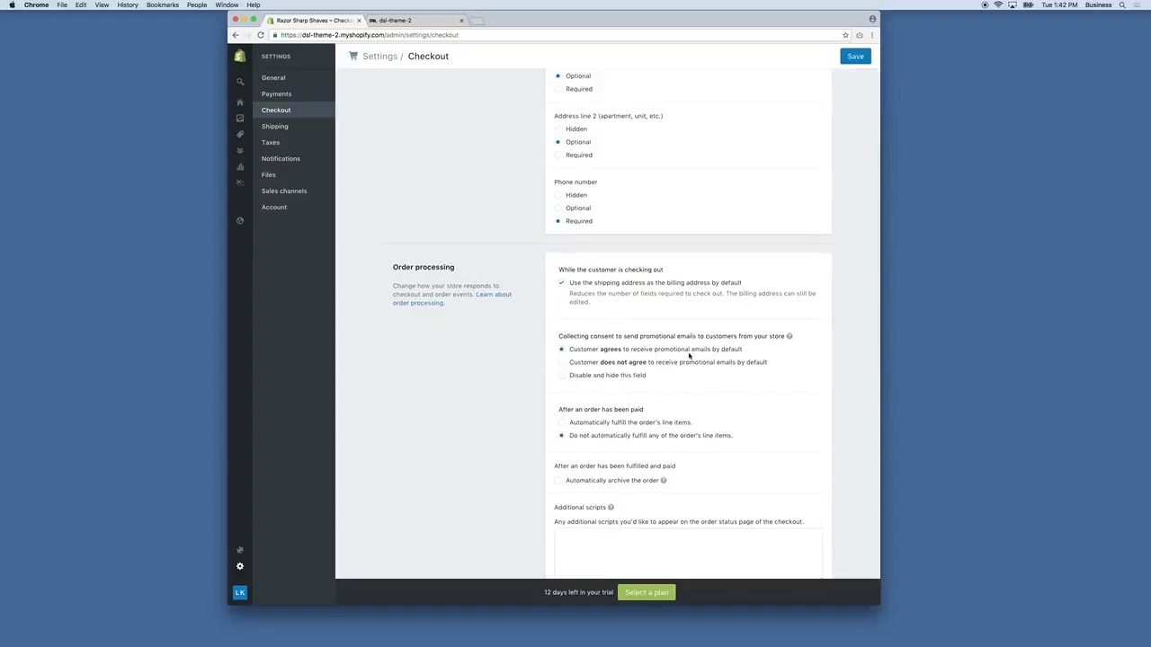
# - Examine the order processing options for automatic fulfillment, order archiving and additional scripts
pyautogui.scroll(-1, 553, 353)
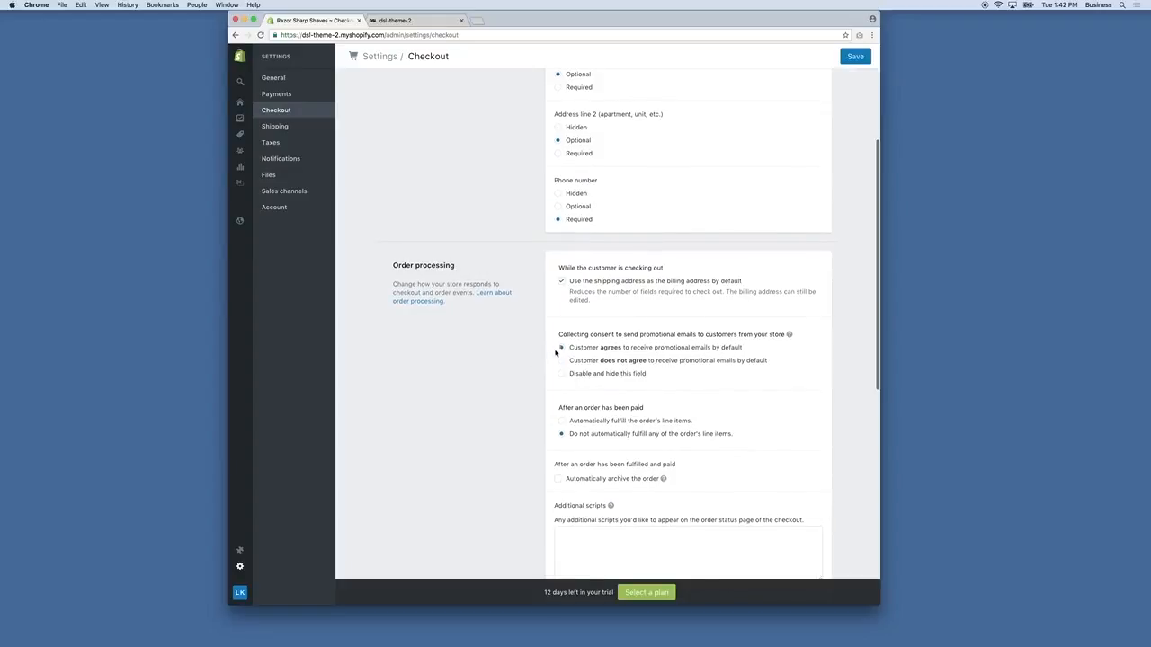
pyautogui.scroll(-3, 714, 357)
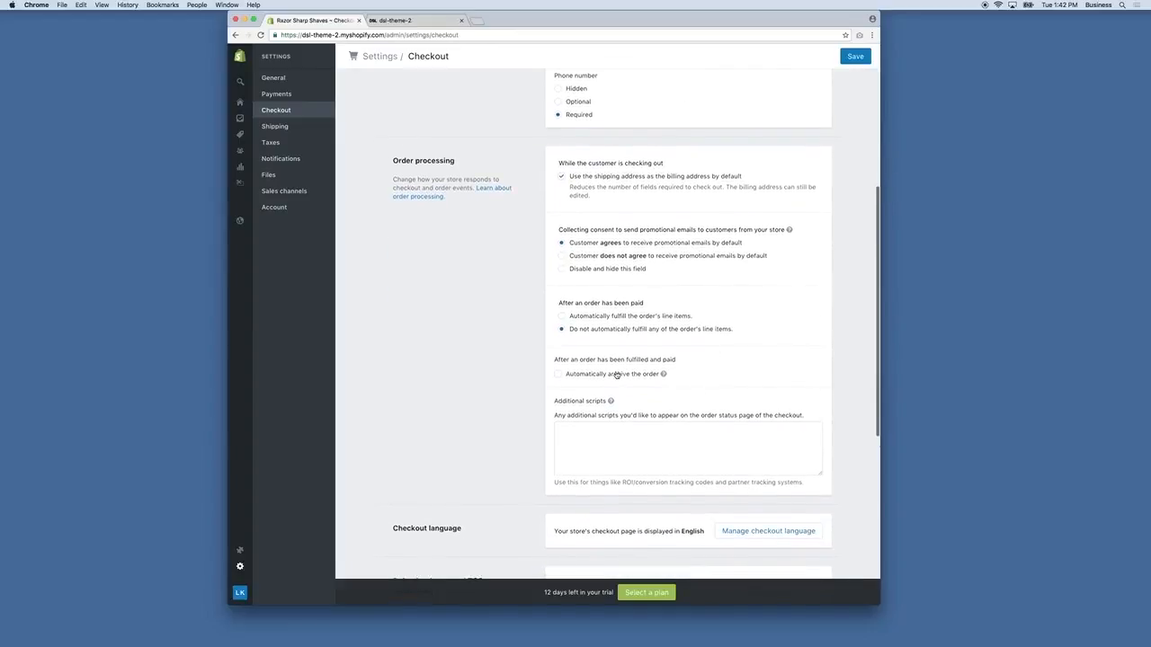
pyautogui.scroll(-1, 575, 329)
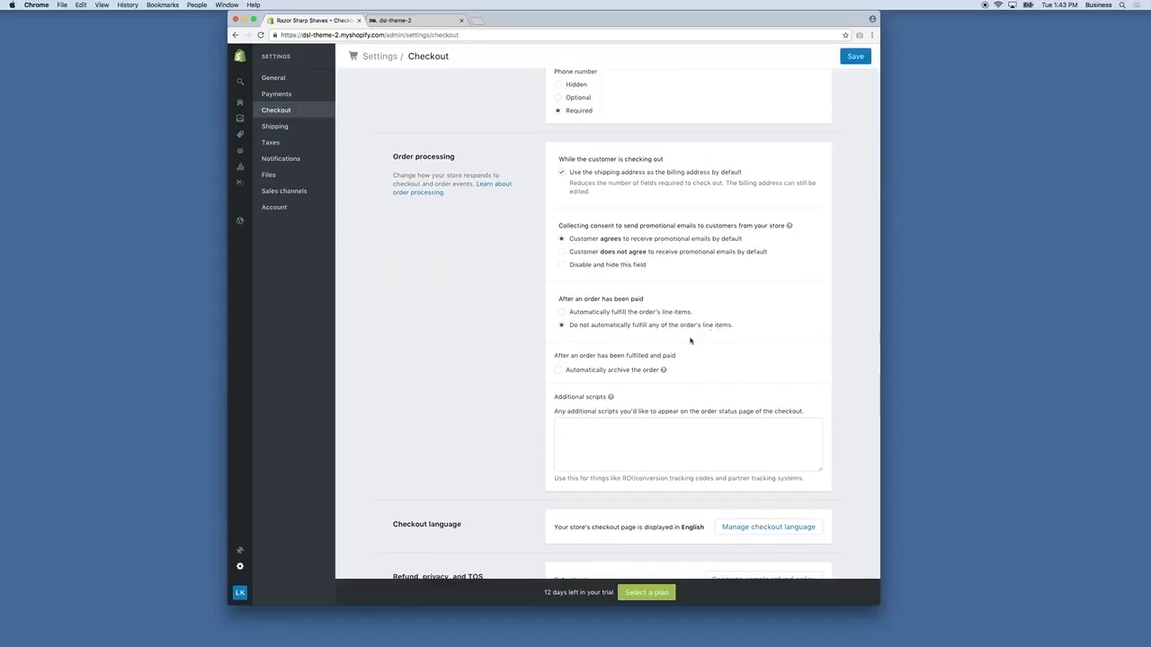
pyautogui.scroll(-2, 665, 333)
pyautogui.scroll(-1, 629, 324)
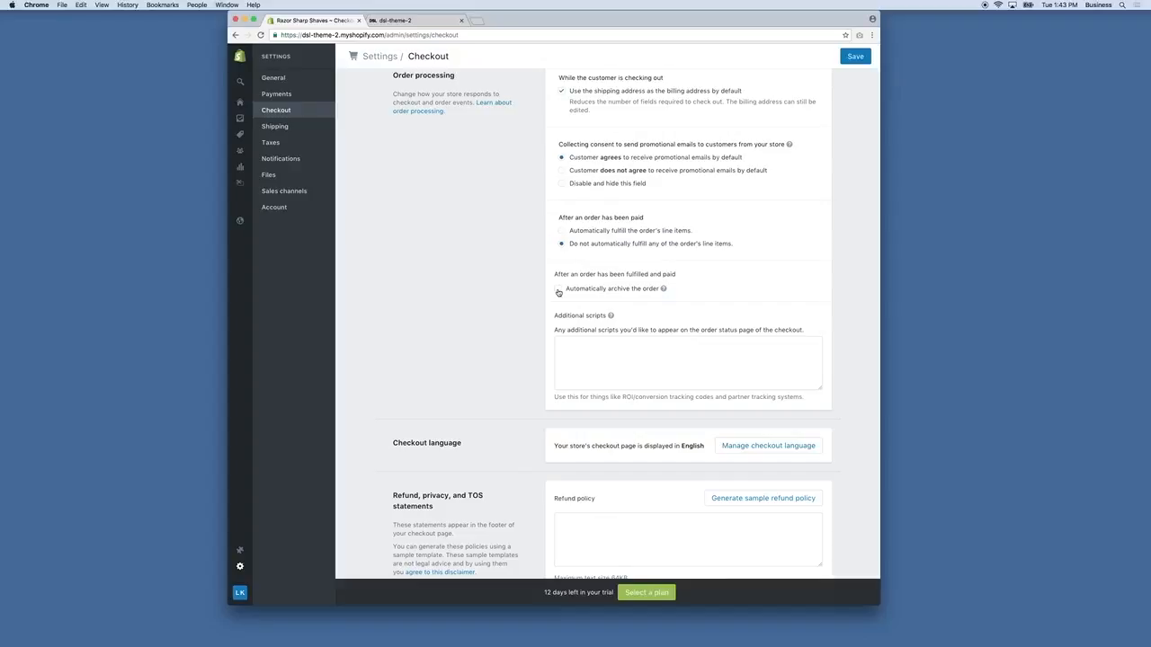
pyautogui.scroll(-1, 763, 365)
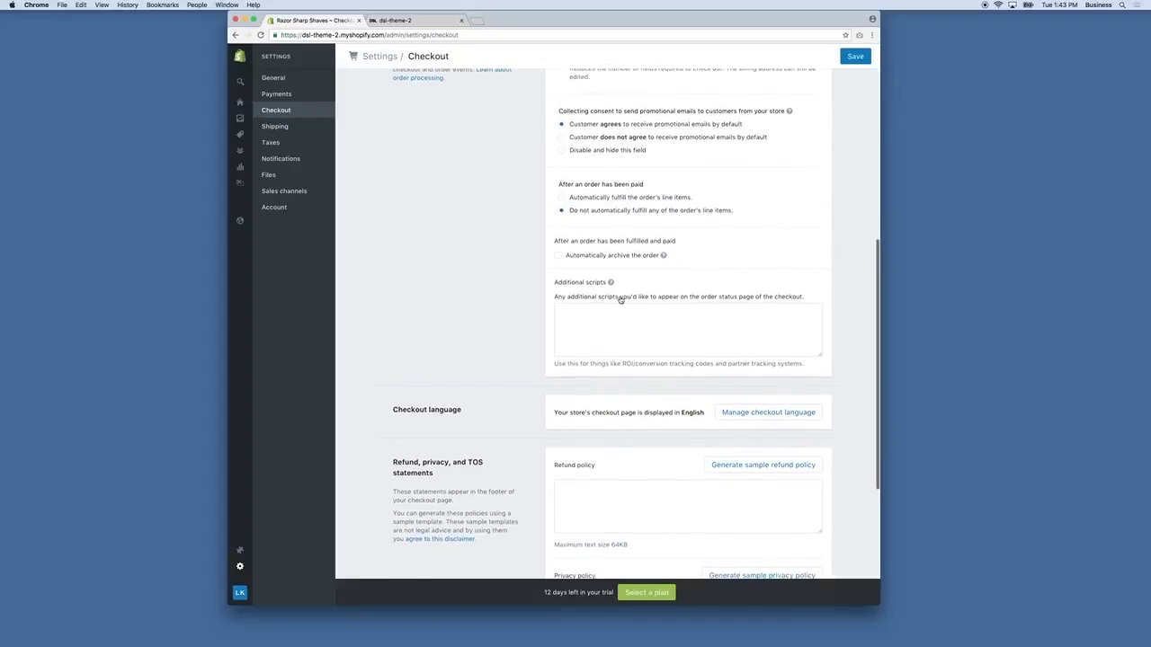
pyautogui.scroll(-1, 657, 305)
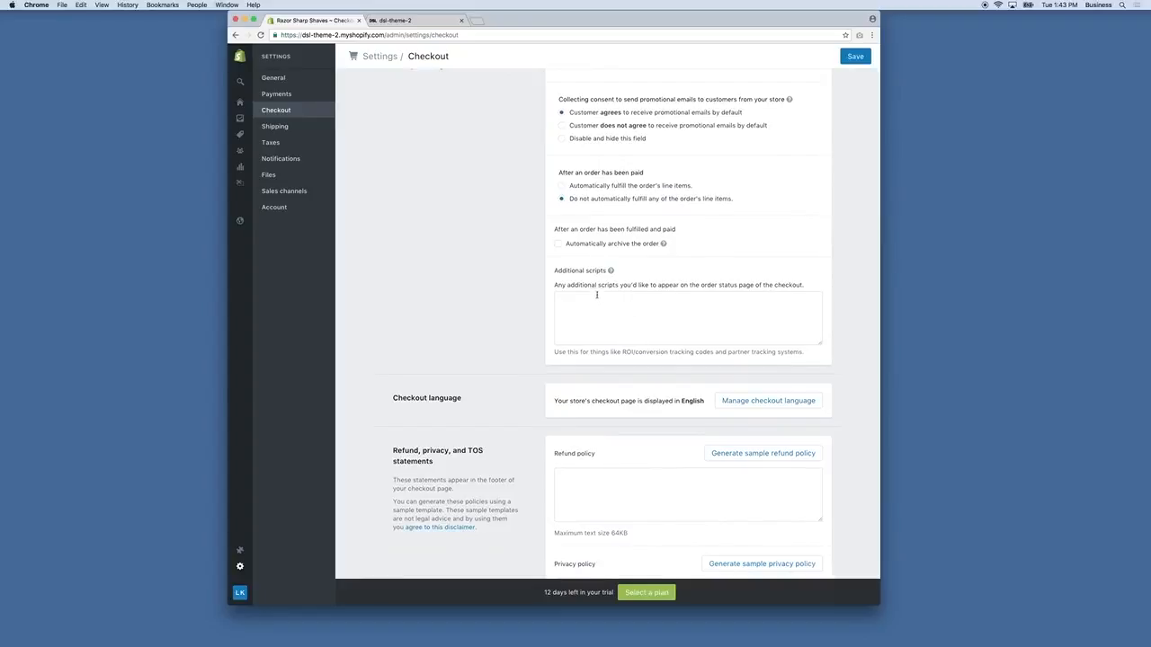
pyautogui.scroll(-1, 551, 272)
pyautogui.moveTo(551, 271); pyautogui.dragTo(631, 275)
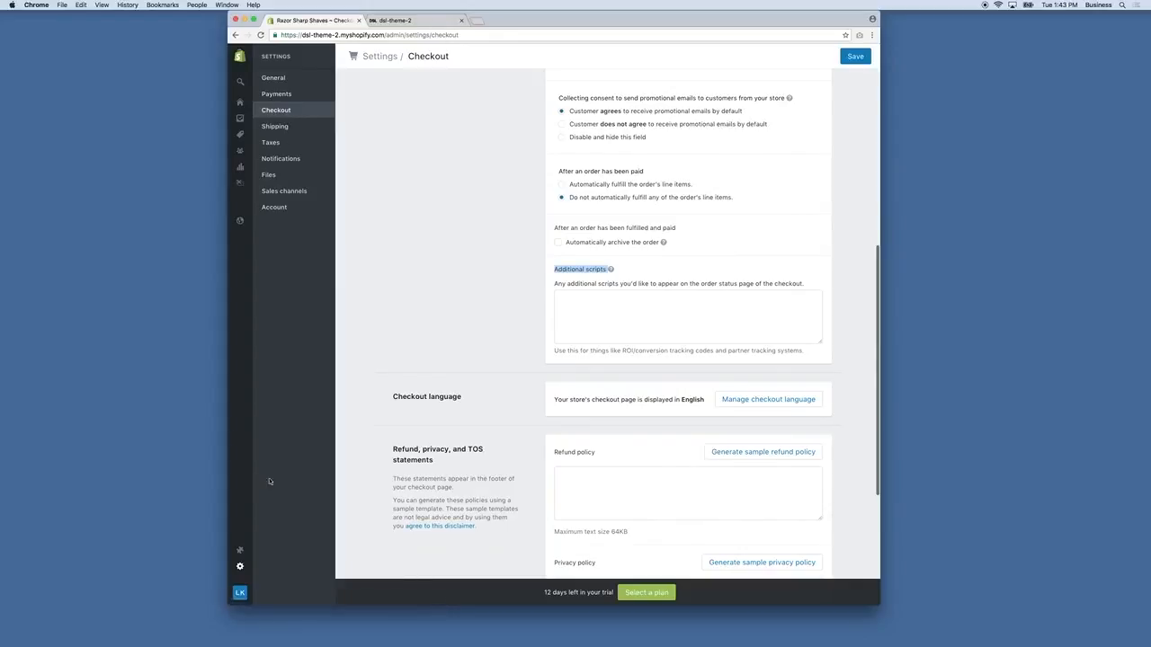
# - Review the checkout language and the refund, privacy and terms of service statements, and return to the start of the checkout settings
pyautogui.scroll(-2, 669, 350)
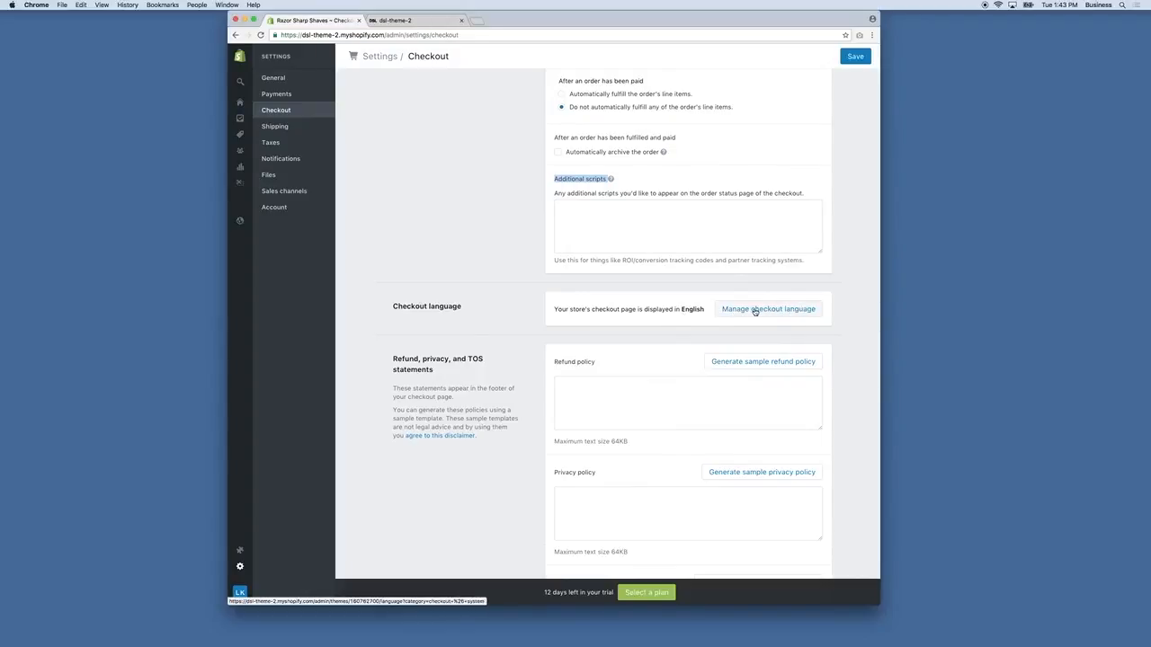
pyautogui.scroll(-3, 751, 313)
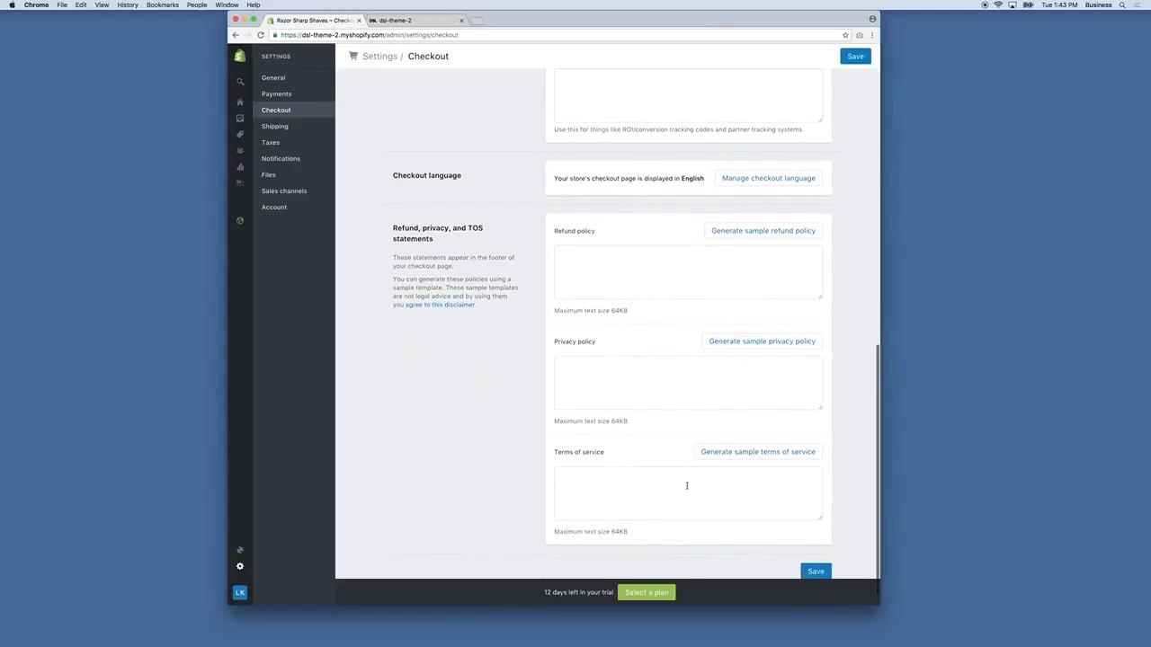
pyautogui.scroll(-1, 686, 485)
pyautogui.scroll(10, 570, 320)
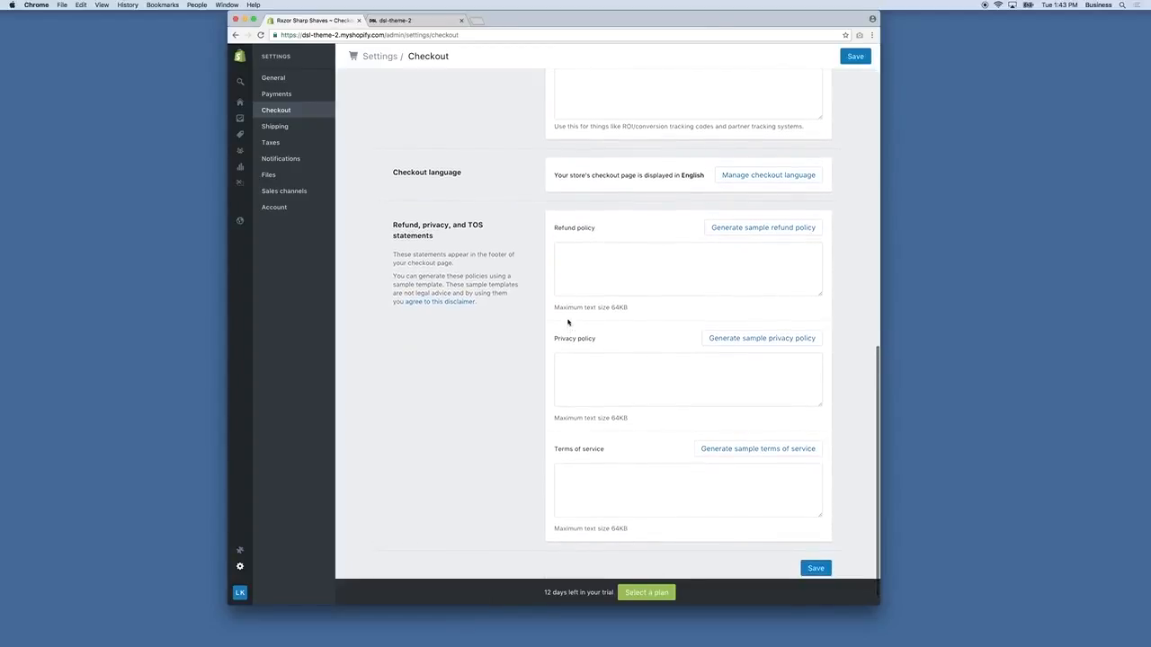
pyautogui.scroll(5, 568, 324)
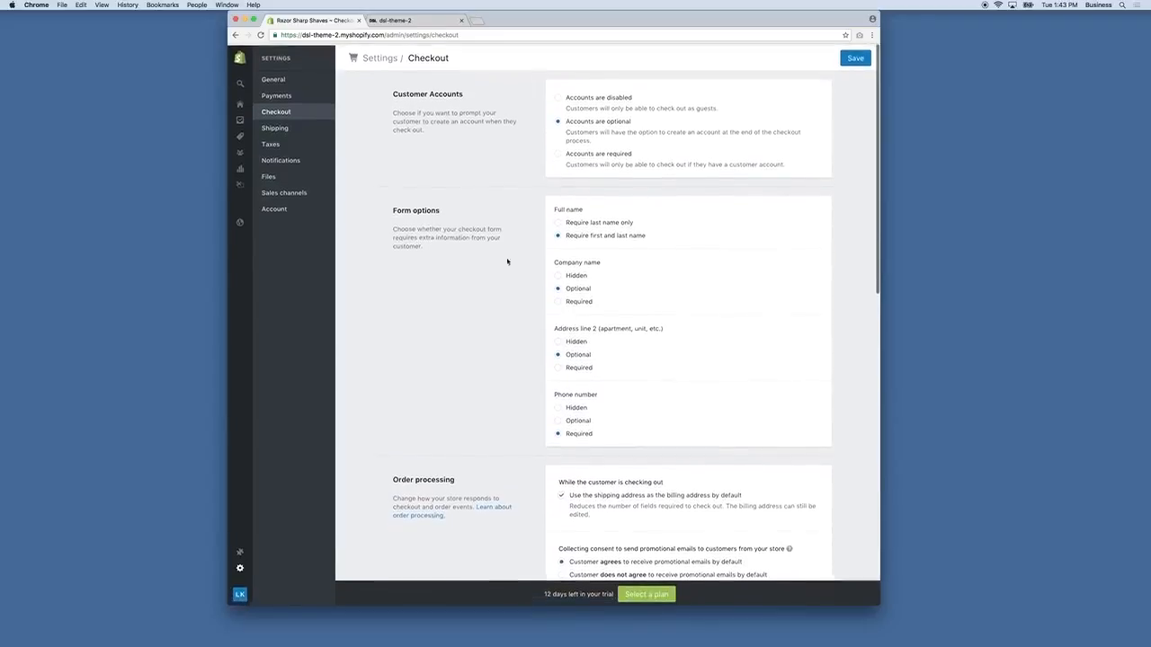
# - Open the shipping settings and examine the shipping origin, active carriers, and the domestic and rest of world zones
pyautogui.click(274, 128)
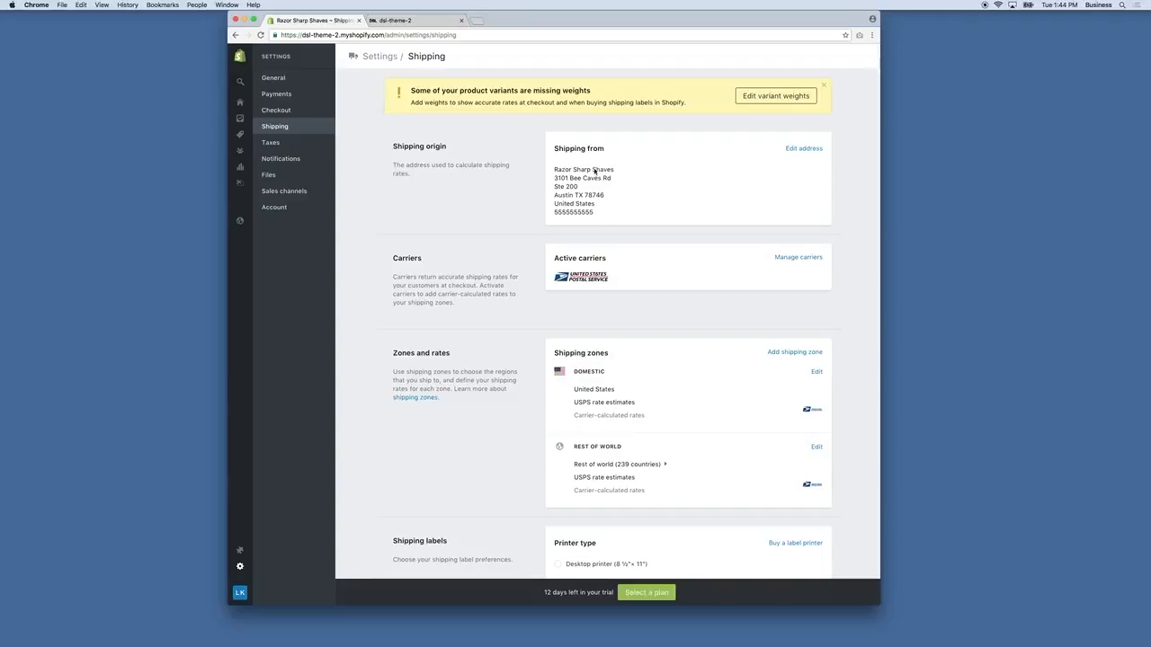
pyautogui.scroll(-2, 616, 239)
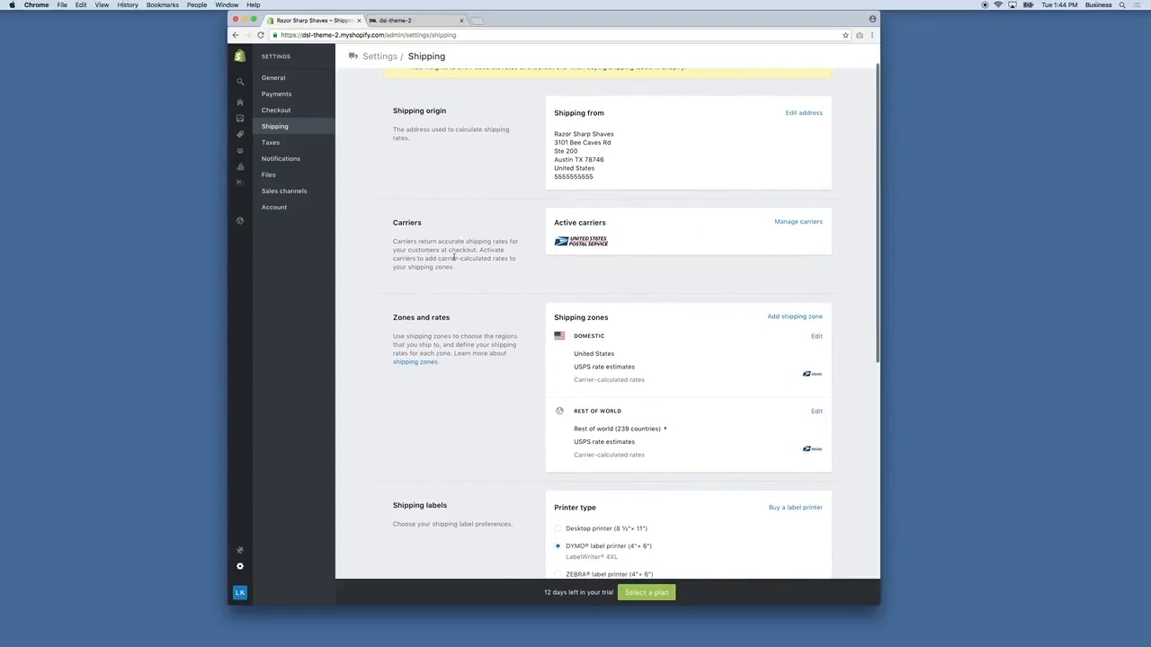
pyautogui.moveTo(445, 241); pyautogui.dragTo(509, 241)
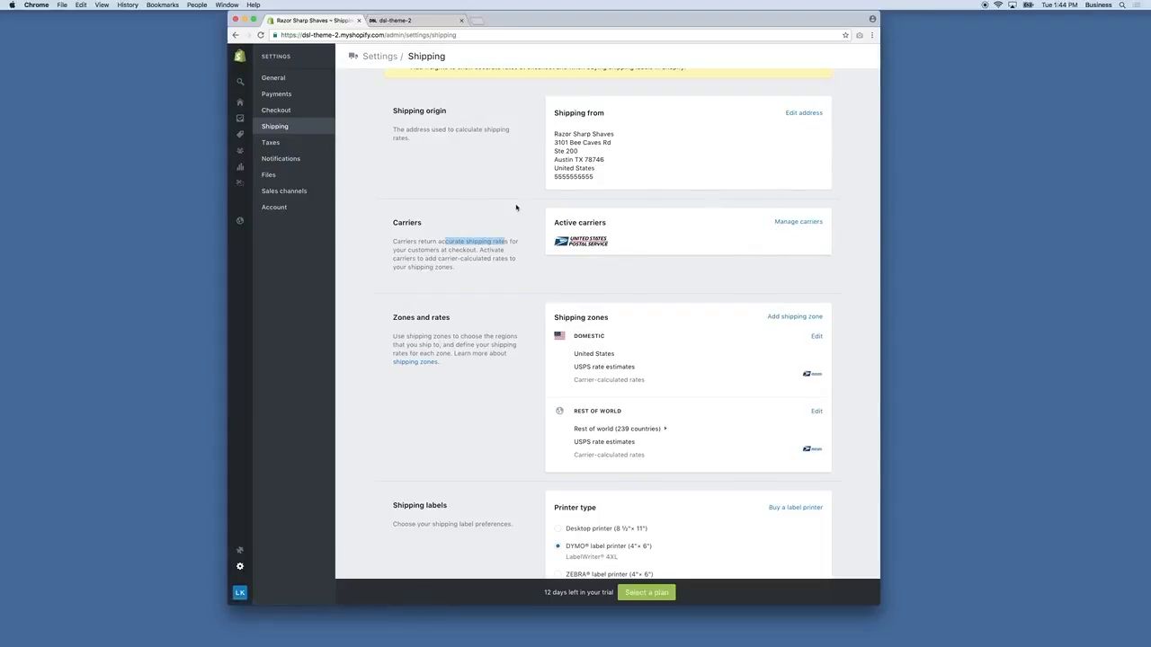
pyautogui.scroll(-2, 654, 252)
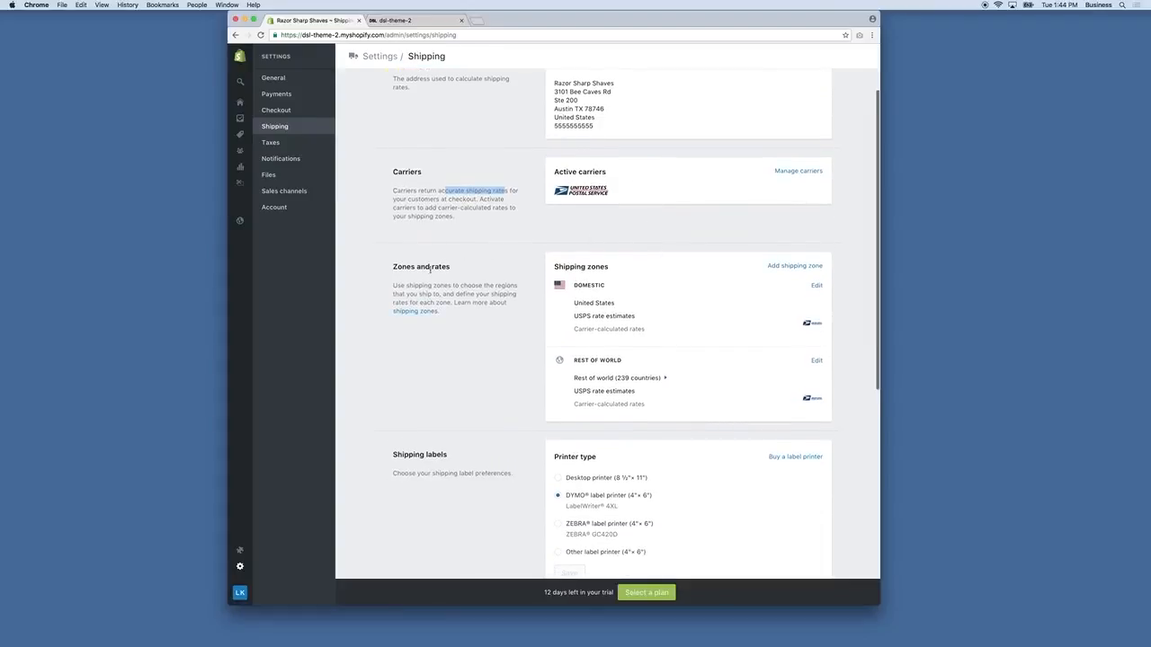
pyautogui.moveTo(391, 267); pyautogui.dragTo(472, 270)
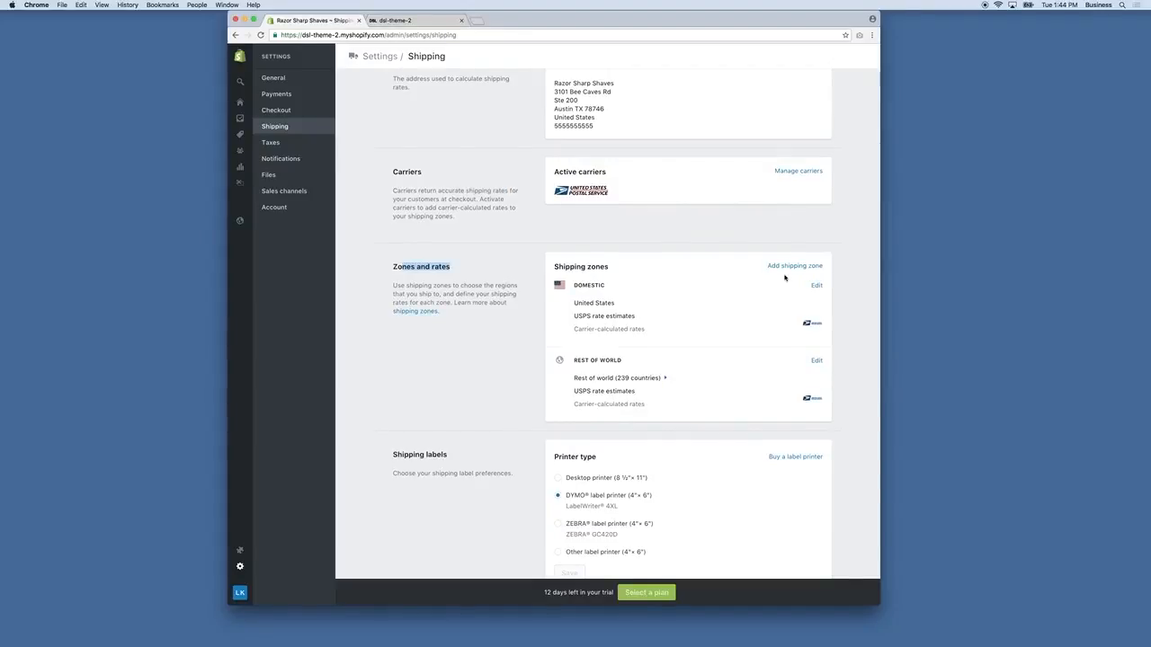
pyautogui.scroll(-1, 620, 298)
pyautogui.scroll(-1, 594, 292)
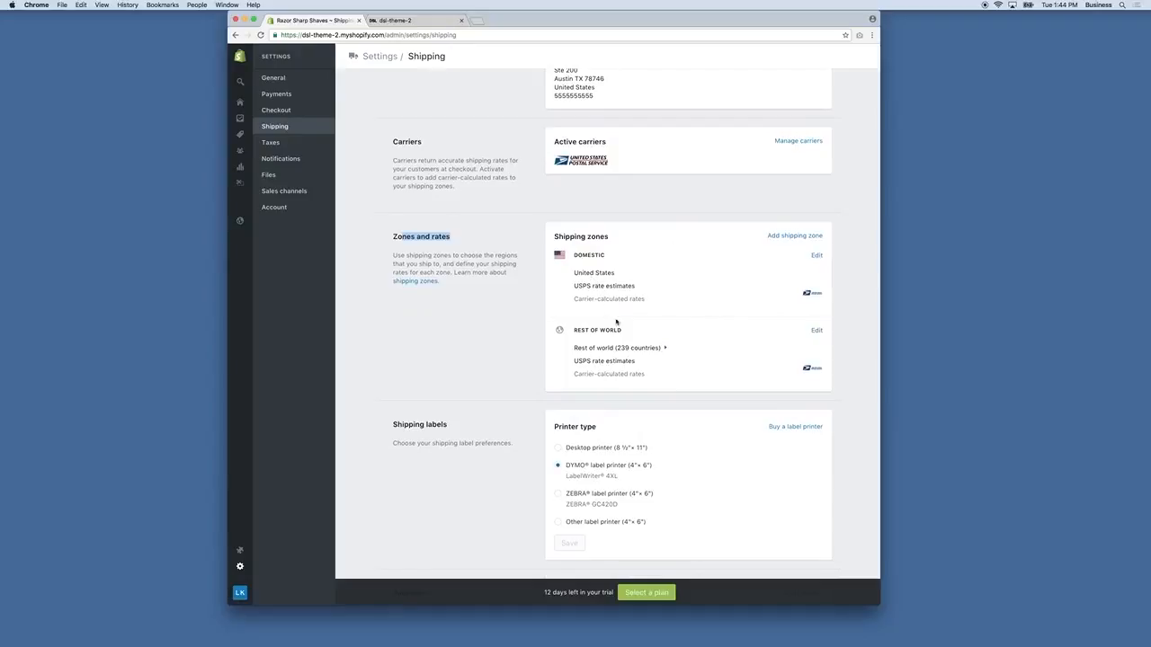
pyautogui.moveTo(570, 331); pyautogui.dragTo(629, 347)
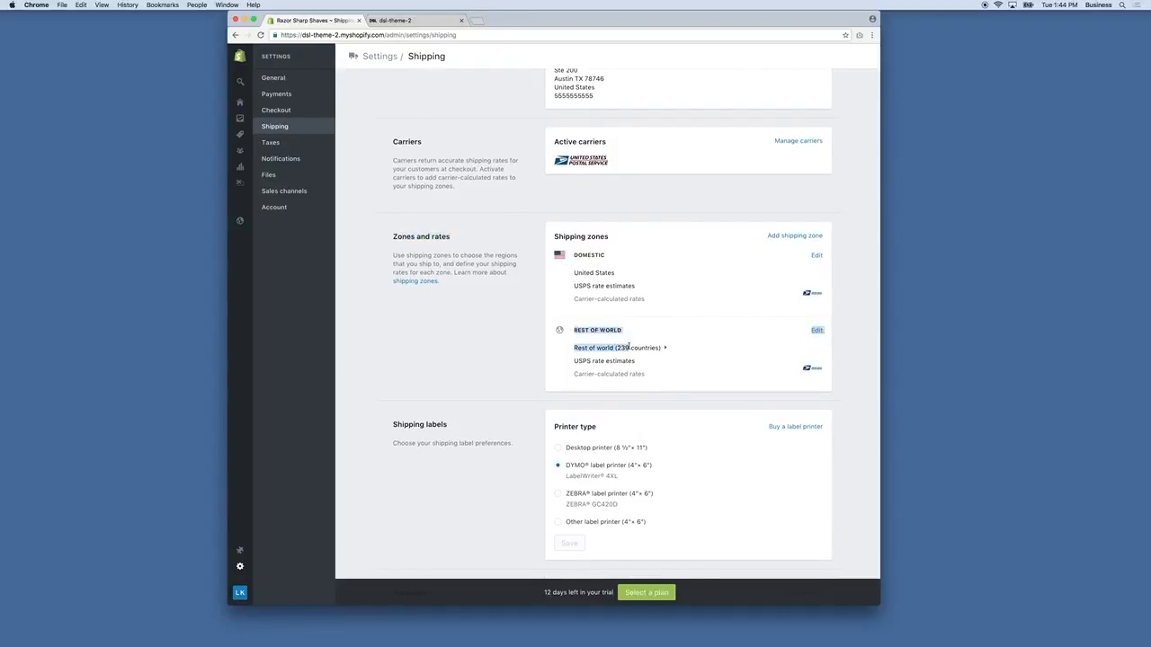
pyautogui.doubleClick(588, 256)
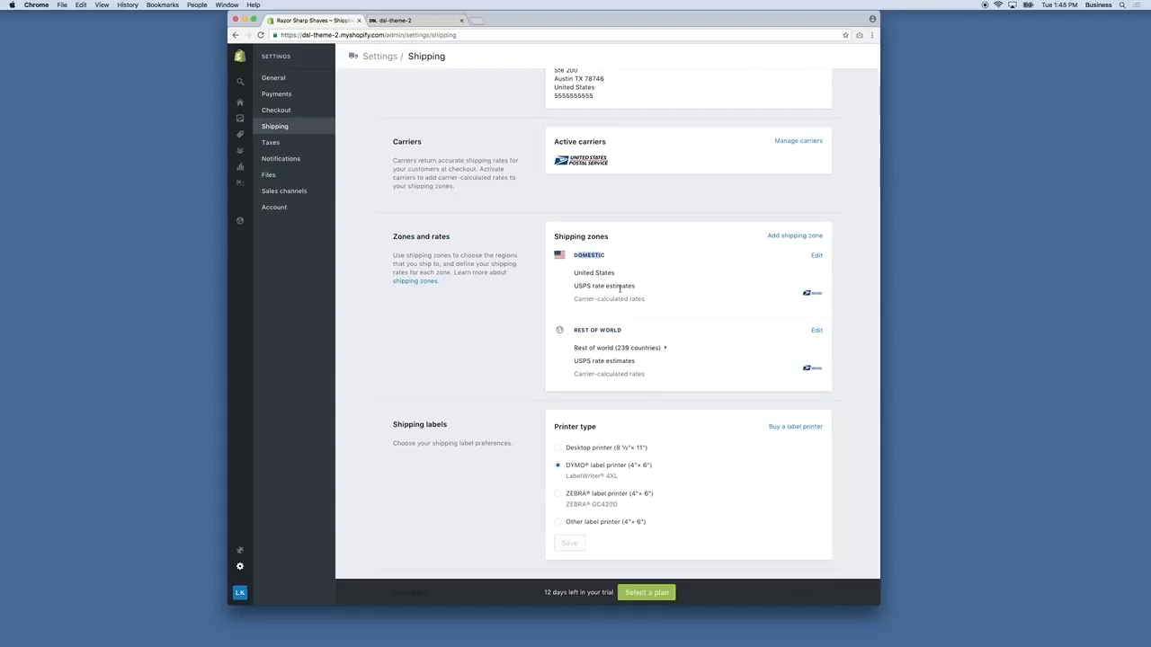
# - Open the Domestic shipping zone for editing and change its zone name to United States
pyautogui.click(816, 256)
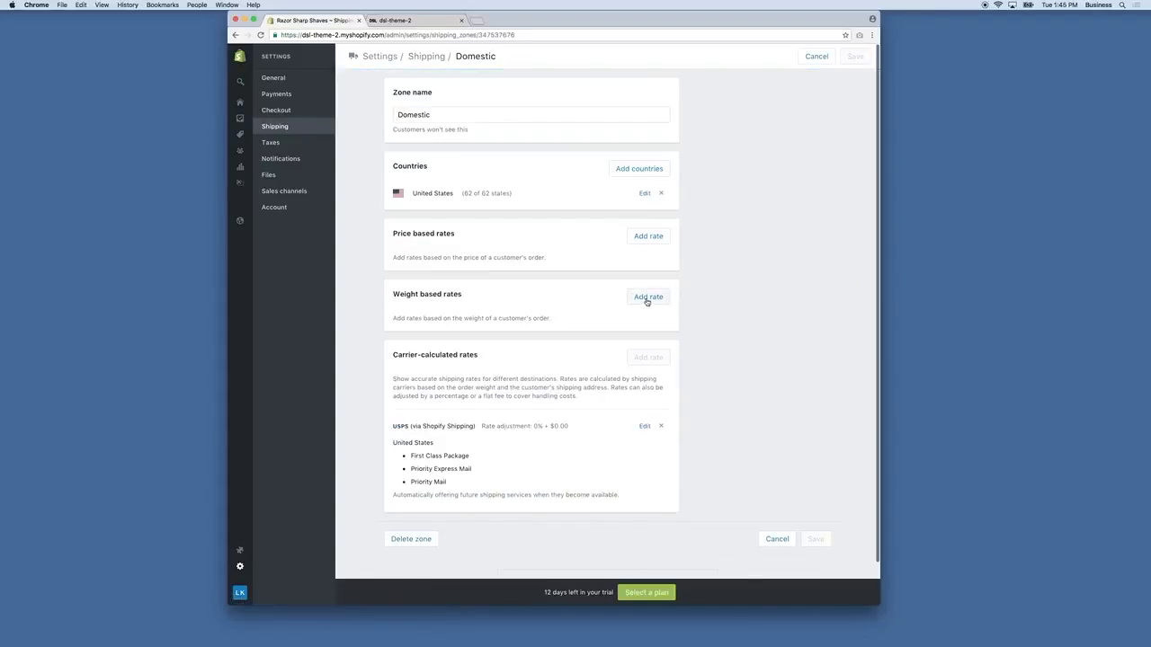
pyautogui.click(448, 115)
pyautogui.doubleClick(448, 114)
pyautogui.write('Unic')
pyautogui.write('ed States')
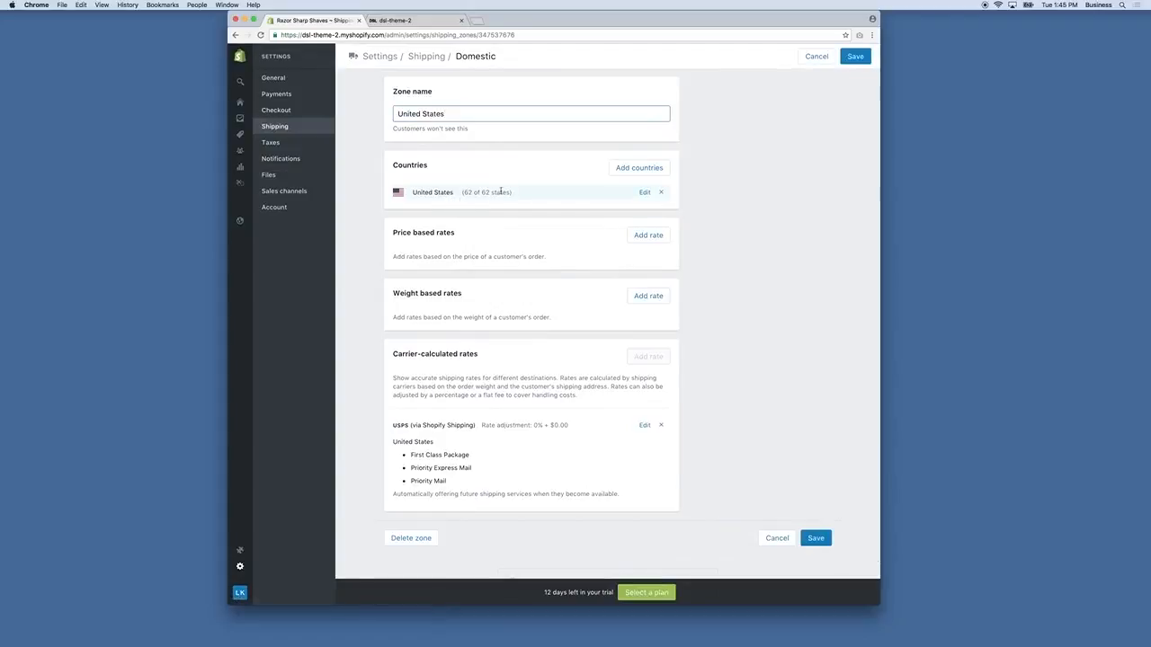
# - Exclude the Federated States of Micronesia from the United States provinces covered by the shipping zone
pyautogui.click(645, 192)
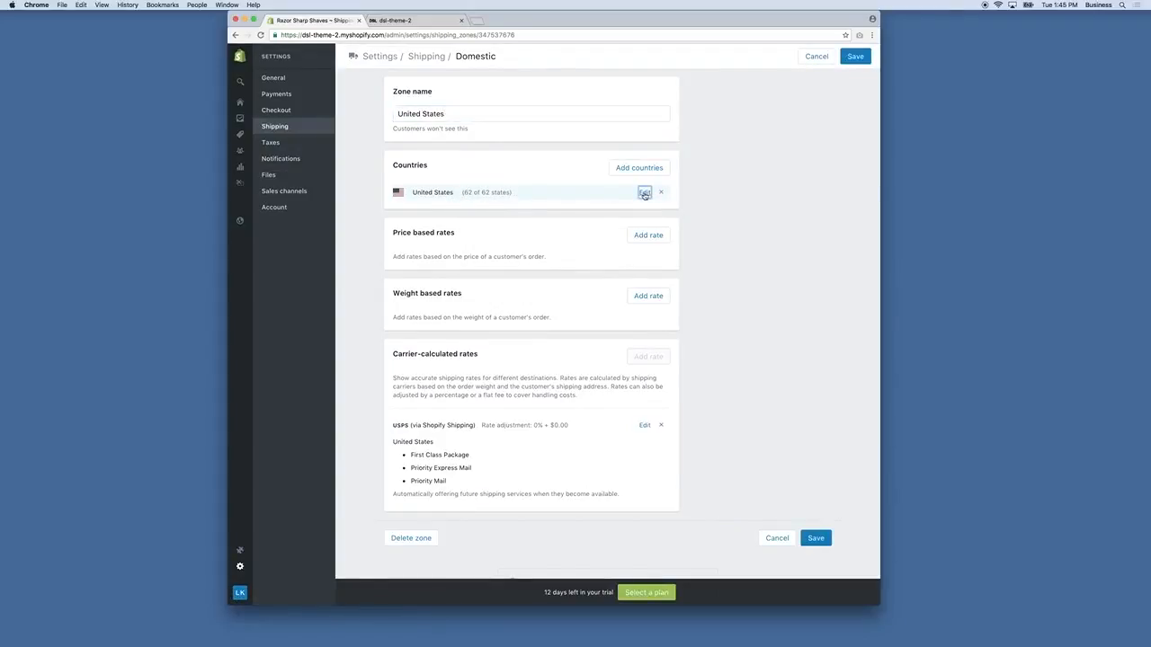
pyautogui.scroll(-3, 534, 260)
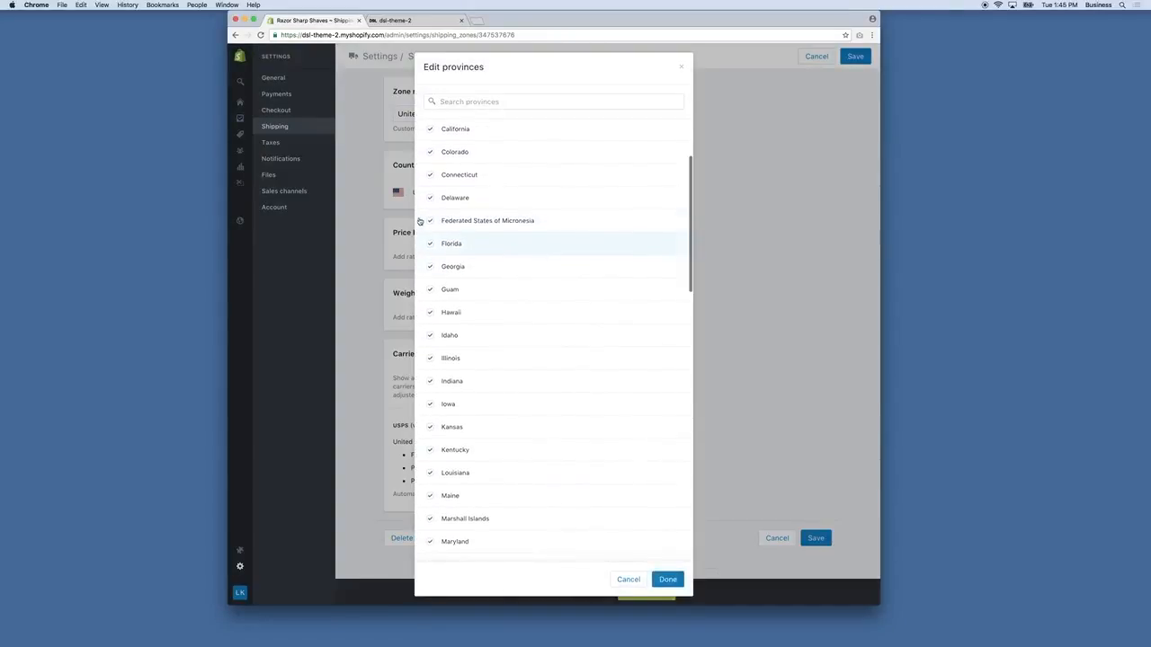
pyautogui.scroll(-3, 483, 275)
pyautogui.scroll(2, 501, 373)
pyautogui.click(430, 181)
pyautogui.scroll(-2, 570, 327)
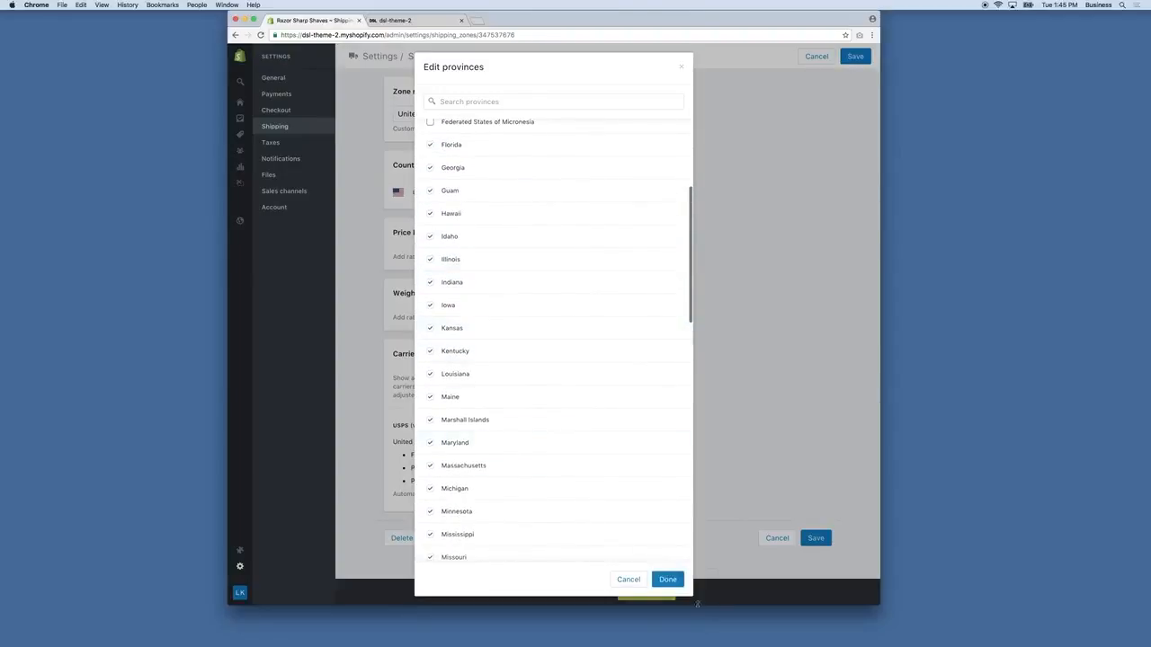
pyautogui.click(667, 580)
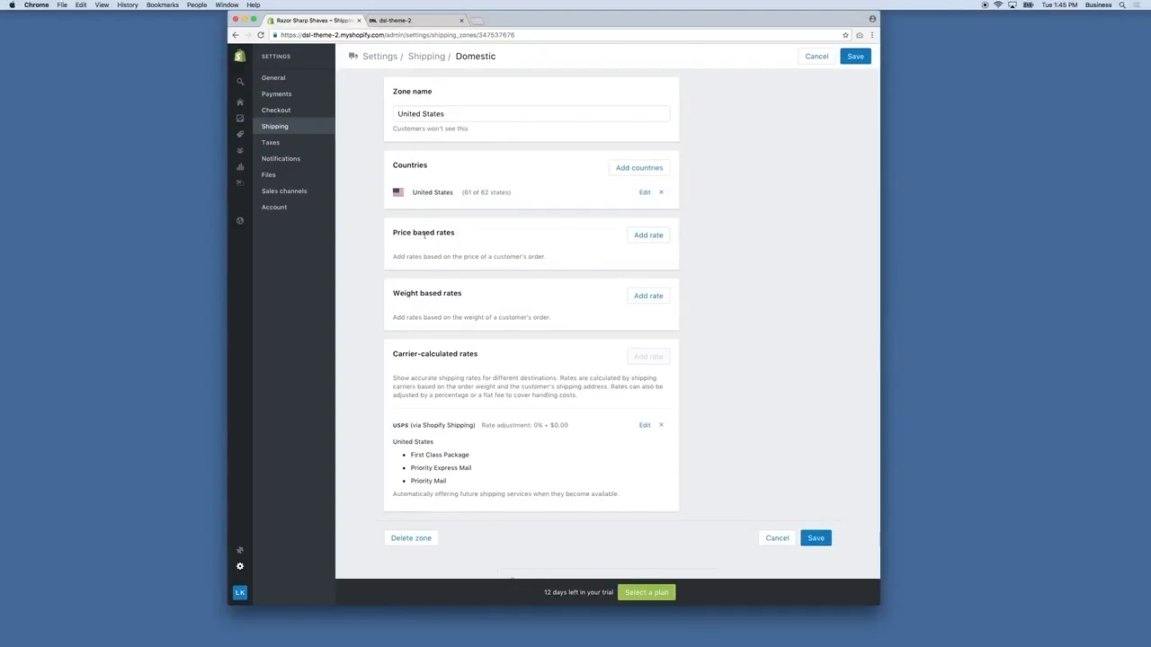
# - Add a price based rate named Free Shipping with the free shipping rate option enabled
pyautogui.click(636, 238)
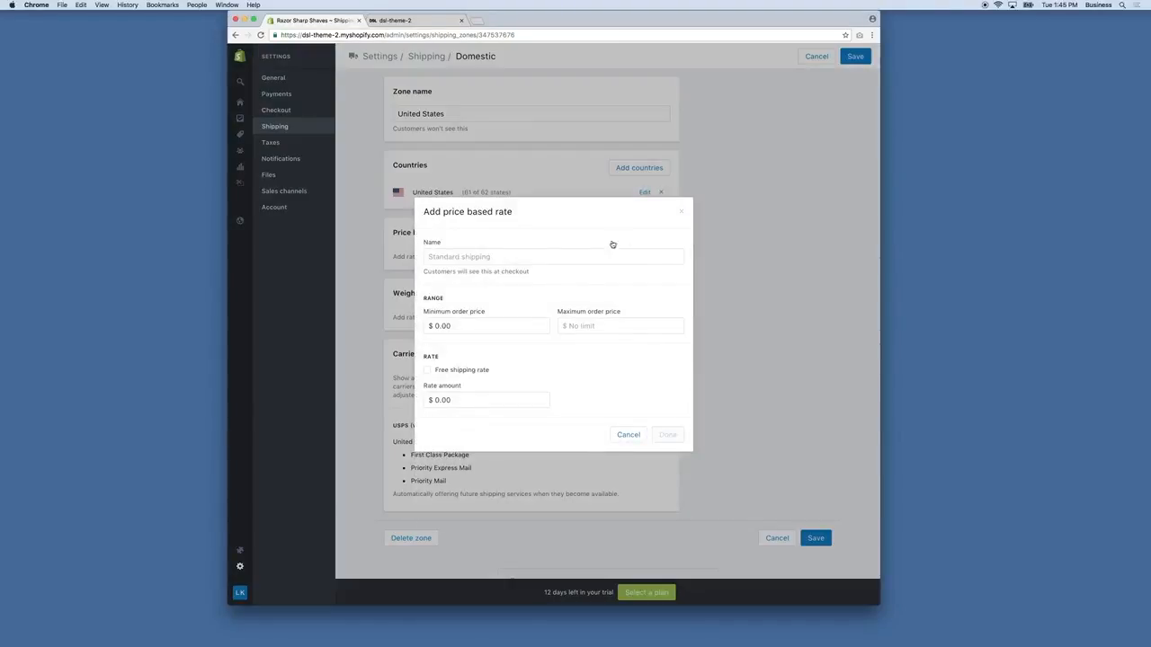
pyautogui.click(520, 259)
pyautogui.write('F')
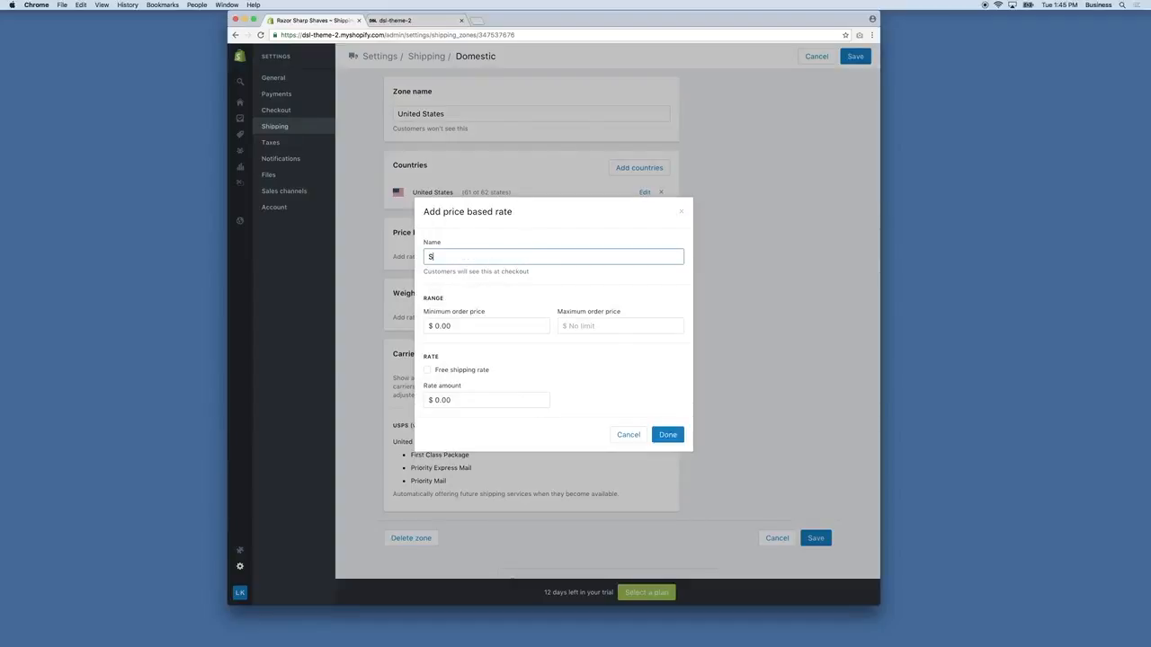
pyautogui.write('ree Shipping')
pyautogui.click(429, 372)
pyautogui.click(428, 371)
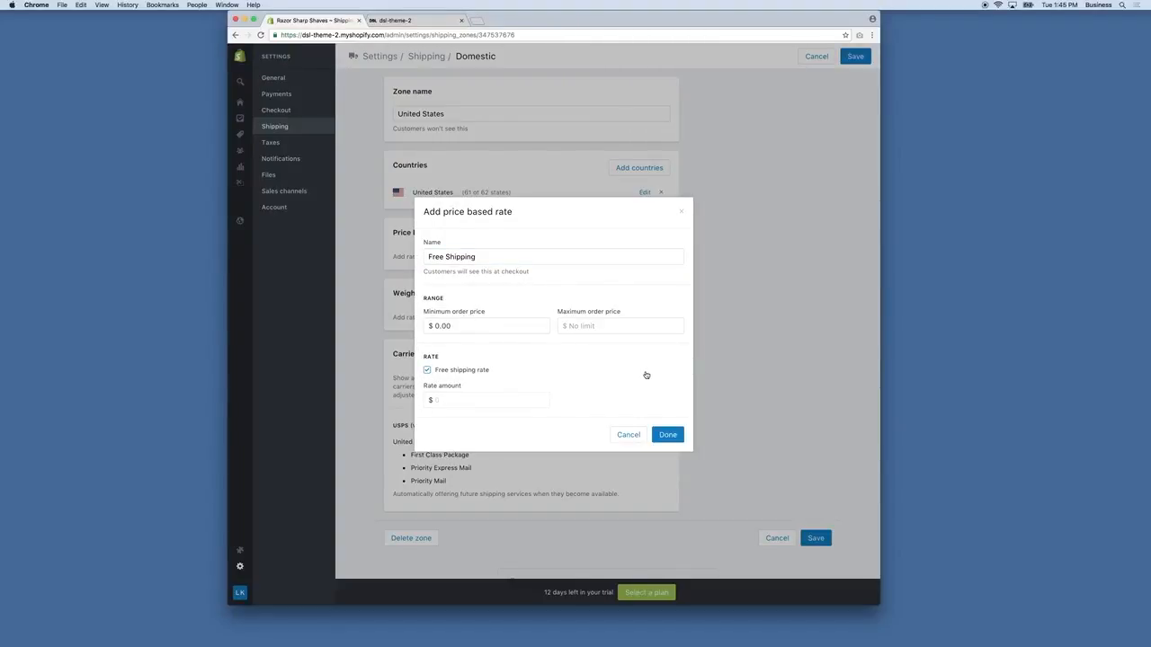
pyautogui.click(667, 434)
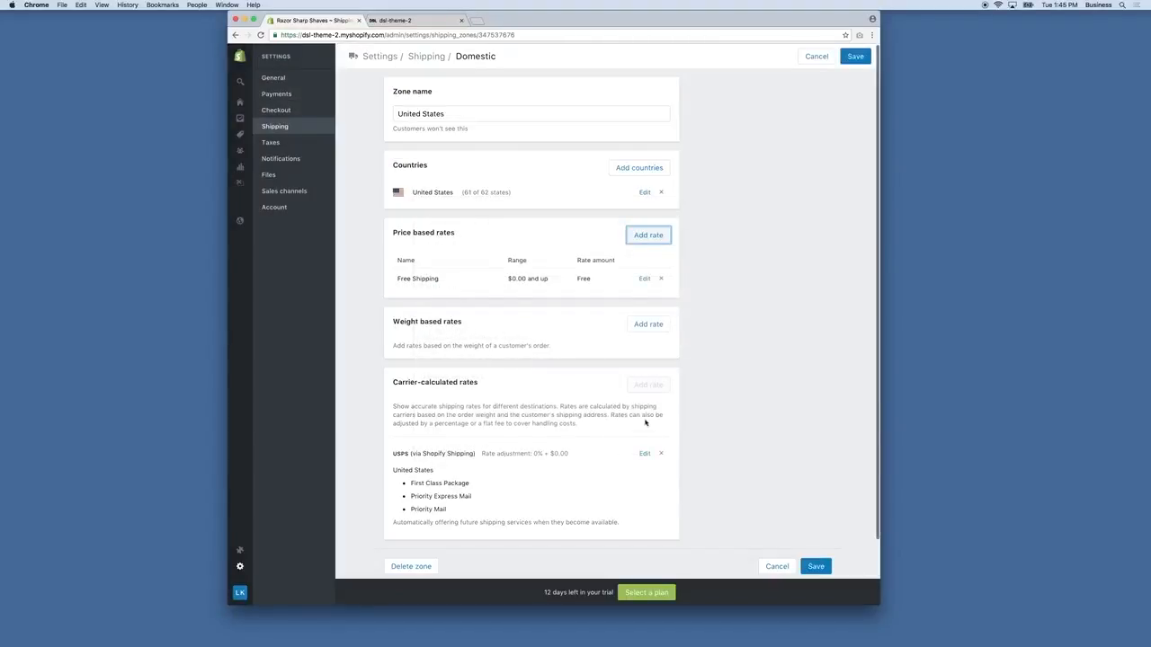
# - Start another price based rate and name it Standard Shipping
pyautogui.click(656, 236)
pyautogui.write('St')
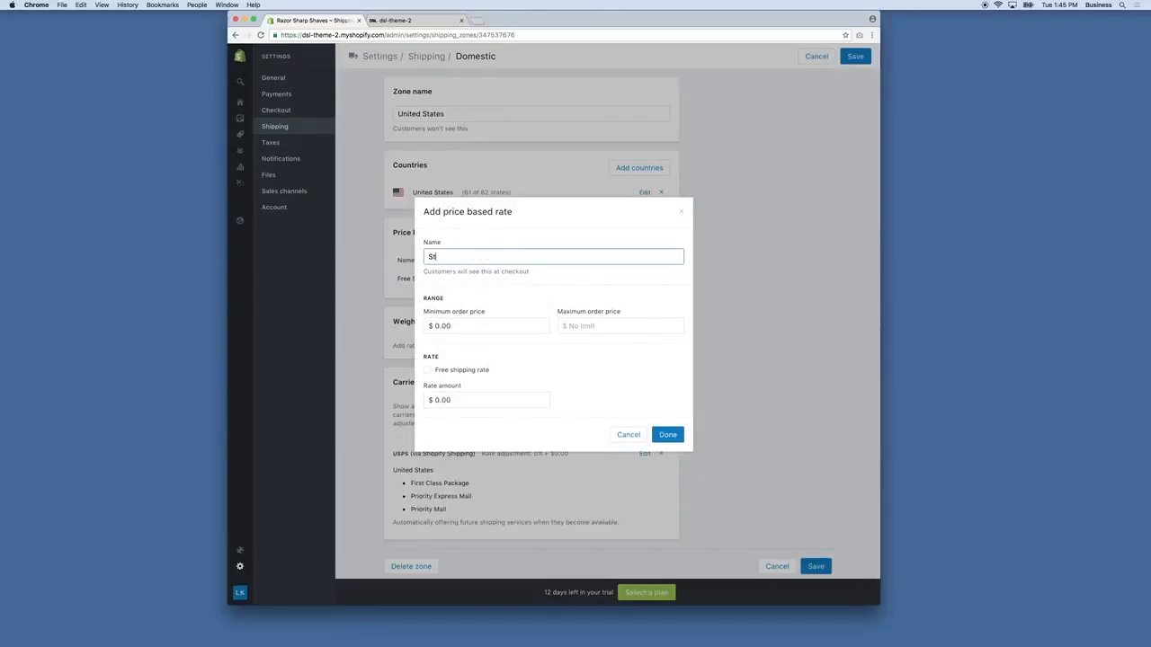
pyautogui.write('and Shippi')
pyautogui.press('BackSpace')
pyautogui.press('BackSpace')
pyautogui.press('BackSpace')
pyautogui.press('BackSpace')
pyautogui.press('BackSpace')
pyautogui.press('BackSpace')
pyautogui.press('BackSpace')
pyautogui.write('ard Shipping')
# - Try a minimum order price of $40.00 for the Standard Shipping rate and clear that value again
pyautogui.click(479, 327)
pyautogui.press('BackSpace')
pyautogui.press('BackSpace')
pyautogui.press('BackSpace')
pyautogui.press('BackSpace')
pyautogui.write('40')
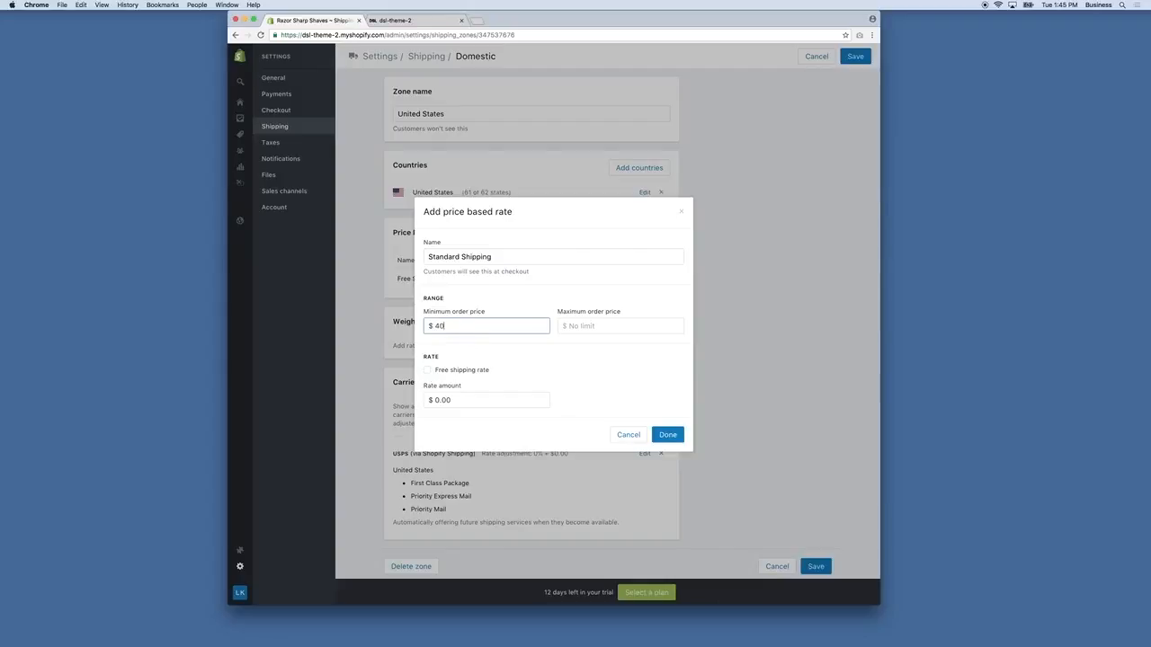
pyautogui.click(642, 365)
pyautogui.click(593, 326)
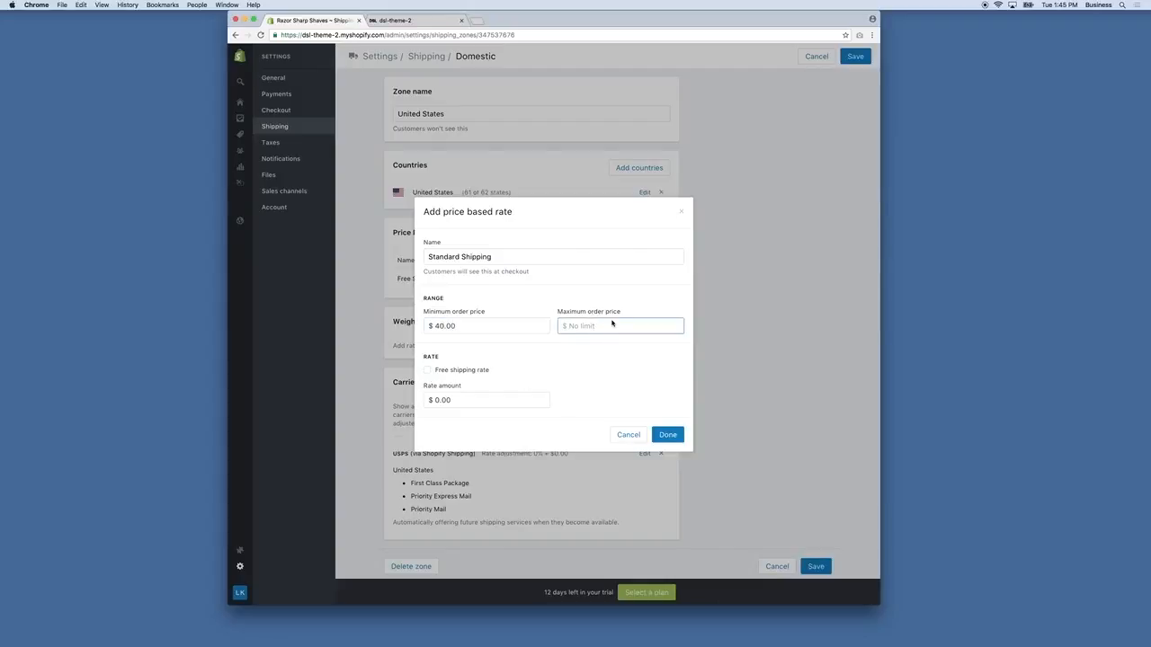
pyautogui.click(493, 326)
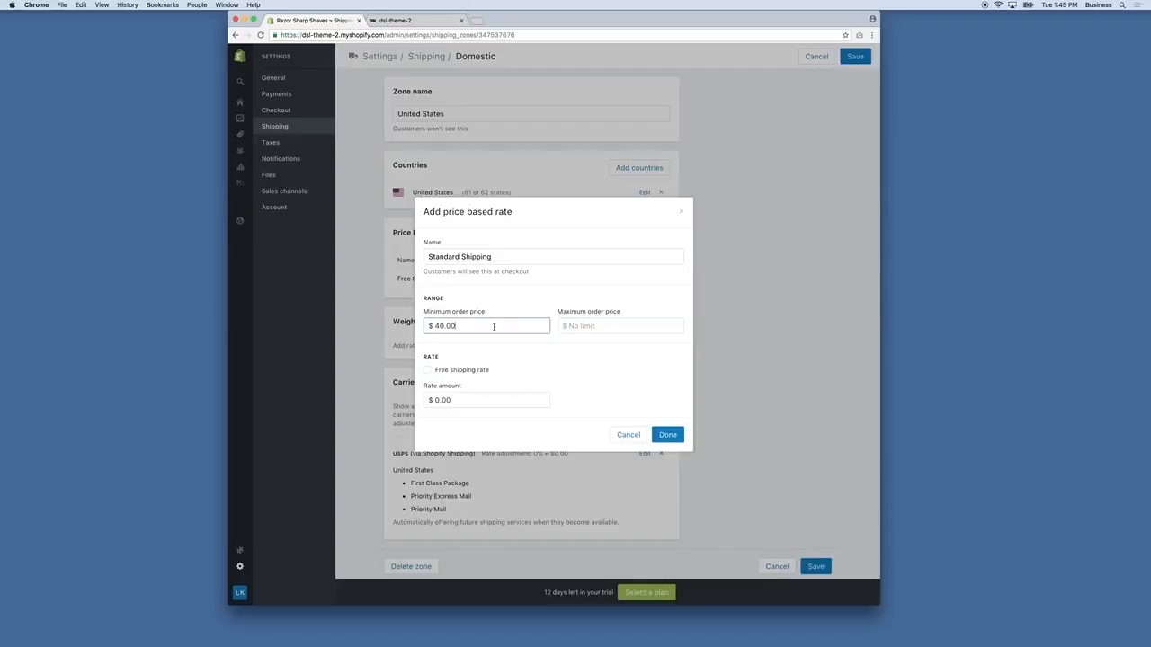
pyautogui.press('super+a')
pyautogui.press('BackSpace')
# - Set the Standard Shipping rate amount to $40.00 and the maximum order price to $400, and add the rate
pyautogui.click(502, 396)
pyautogui.press('super+a')
pyautogui.click(445, 399)
pyautogui.press('super+a')
pyautogui.write('4')
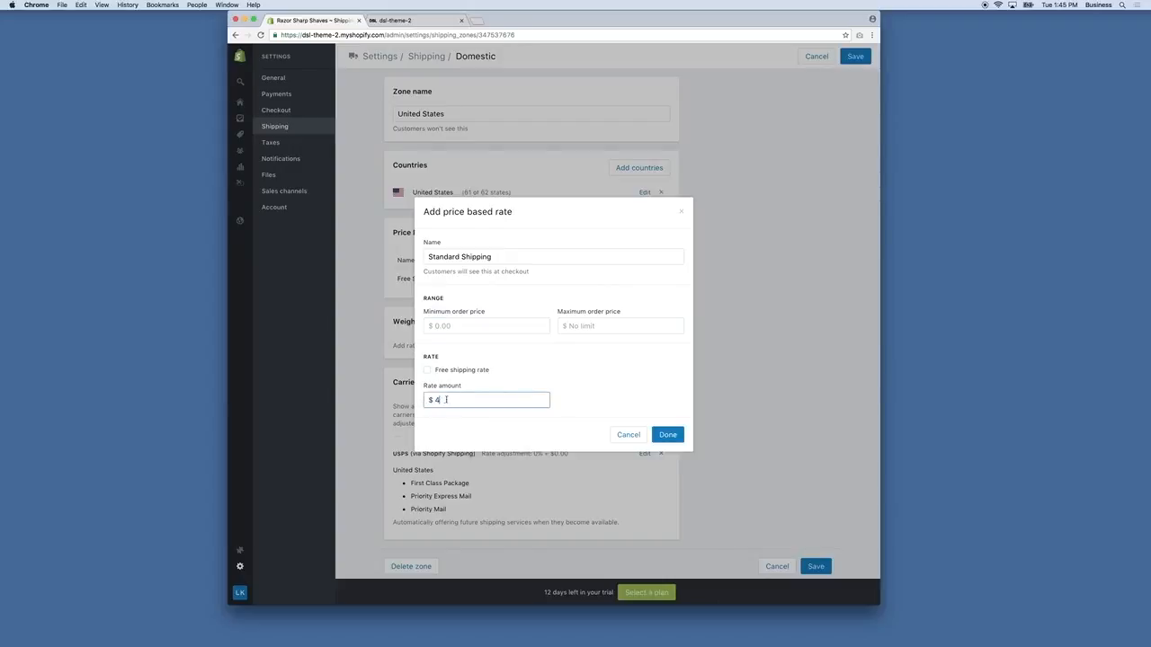
pyautogui.write('0.00')
pyautogui.click(469, 327)
pyautogui.click(623, 332)
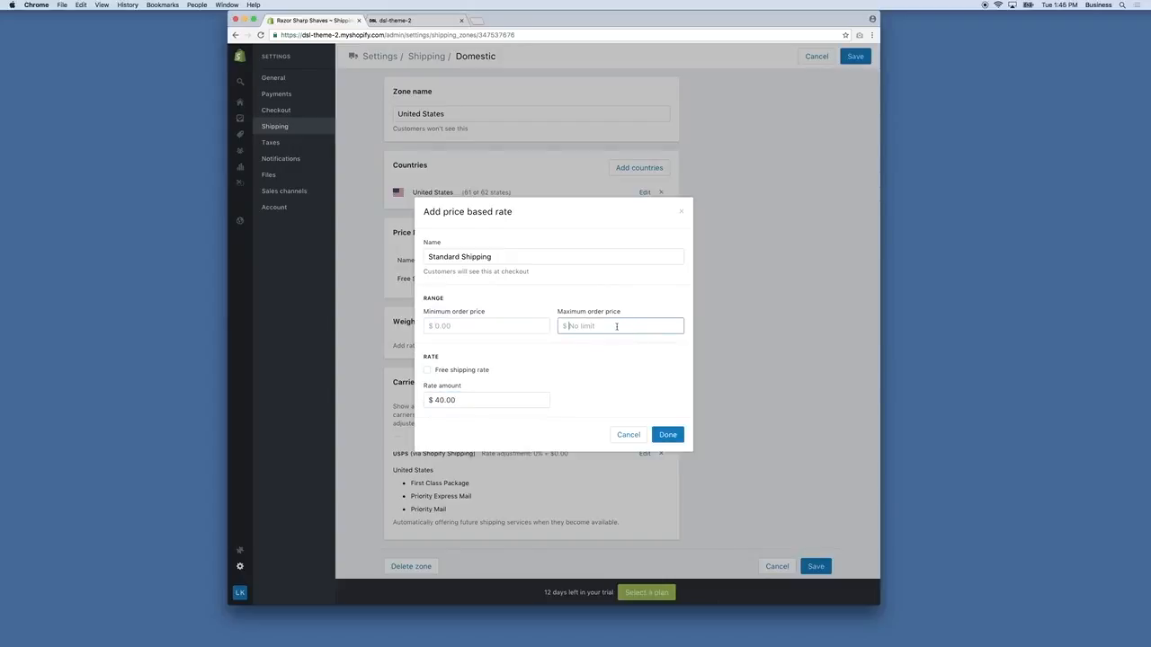
pyautogui.write('400')
pyautogui.click(672, 435)
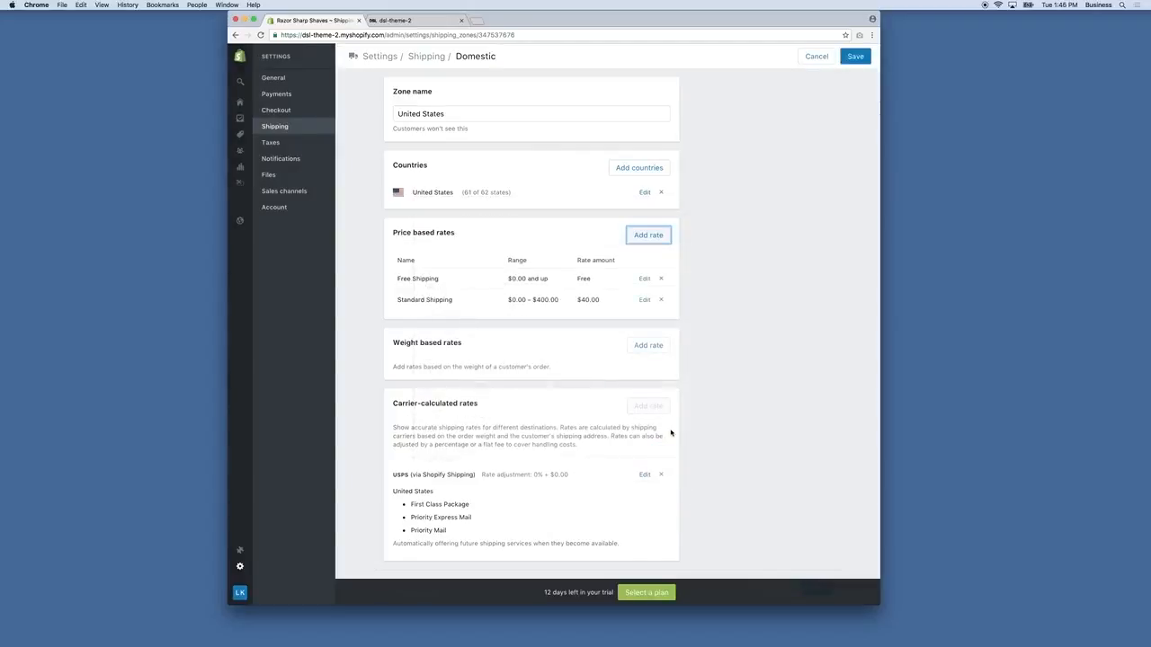
# - Delete the Standard Shipping rate, and open a blank price based rate form and dismiss it
pyautogui.click(660, 300)
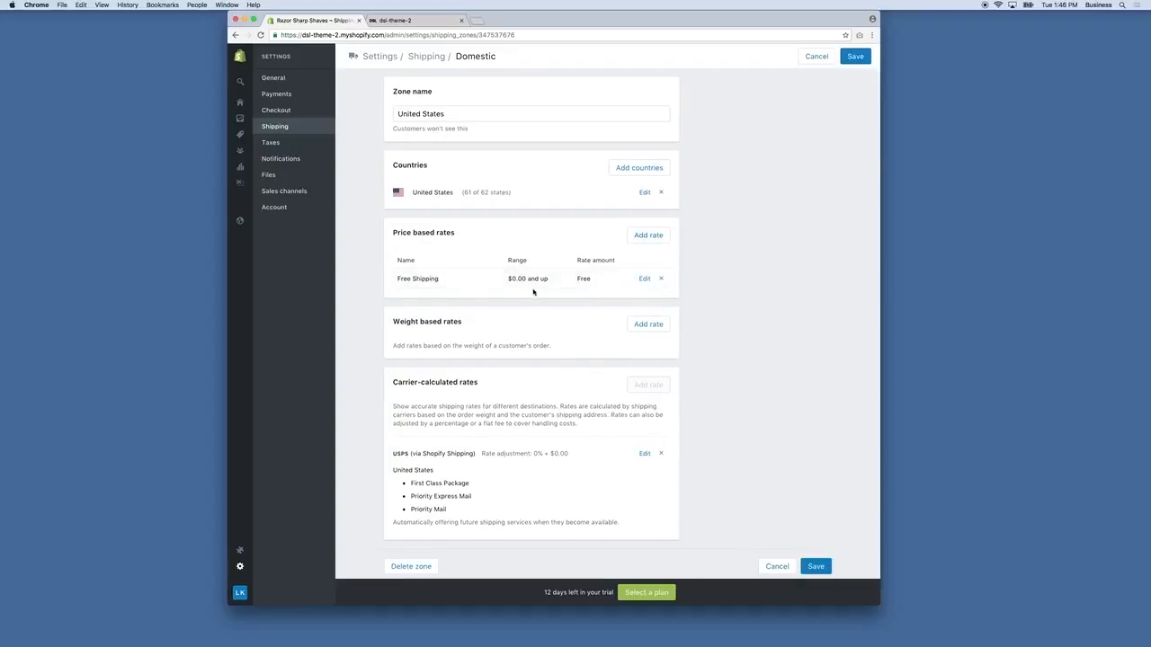
pyautogui.click(649, 235)
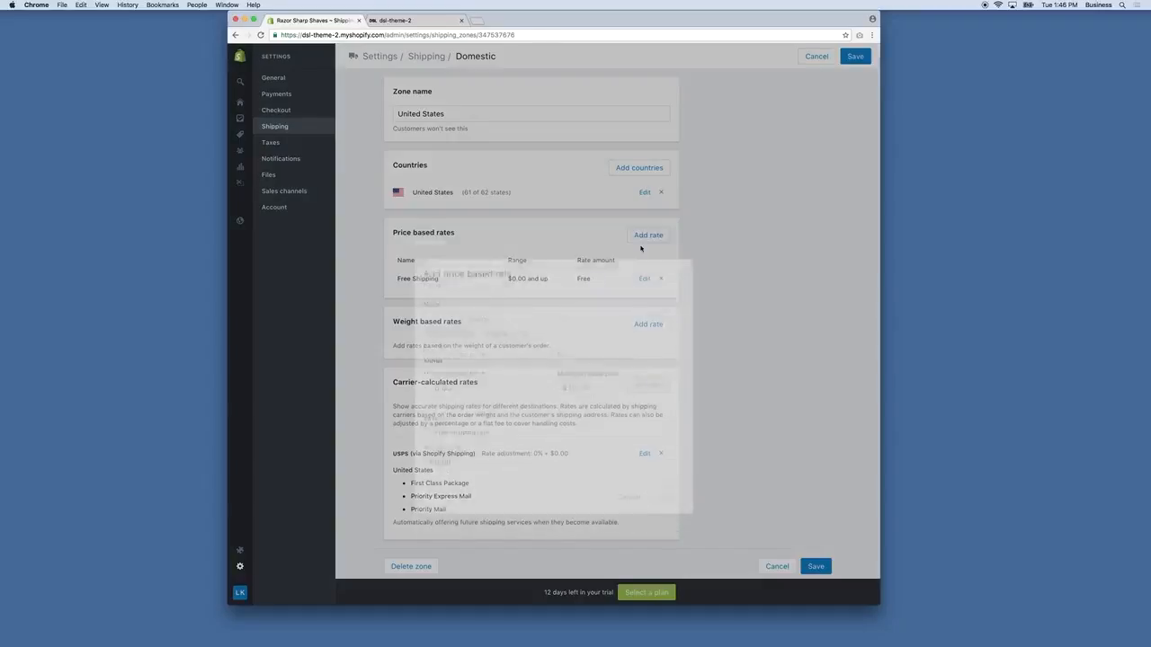
pyautogui.click(477, 255)
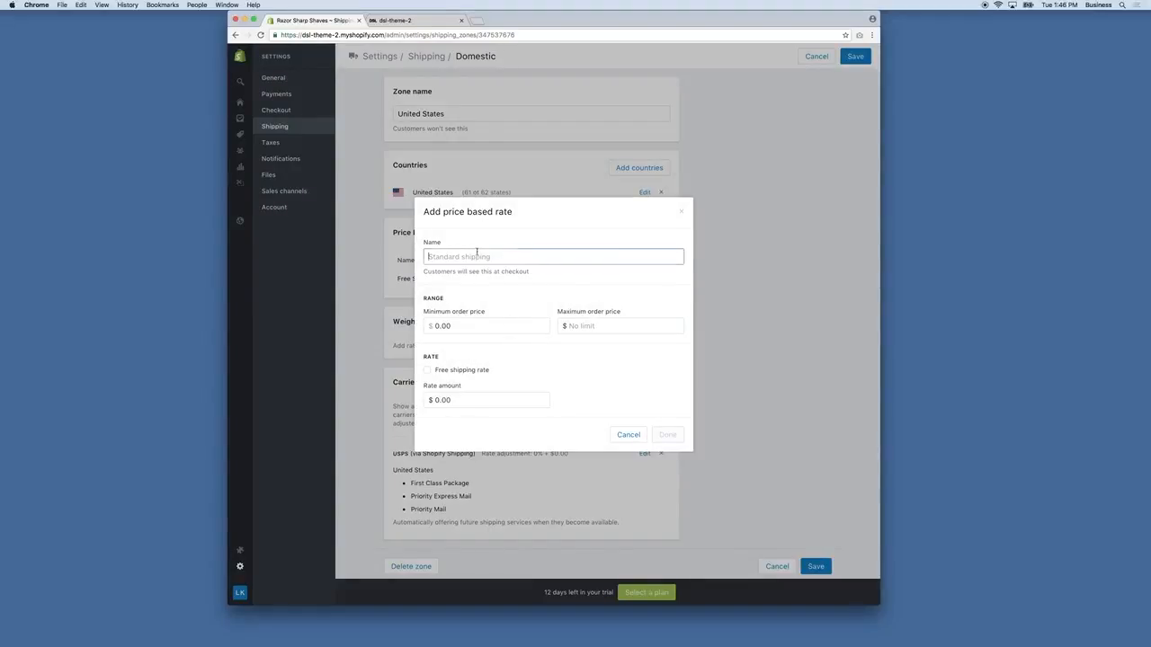
pyautogui.click(680, 213)
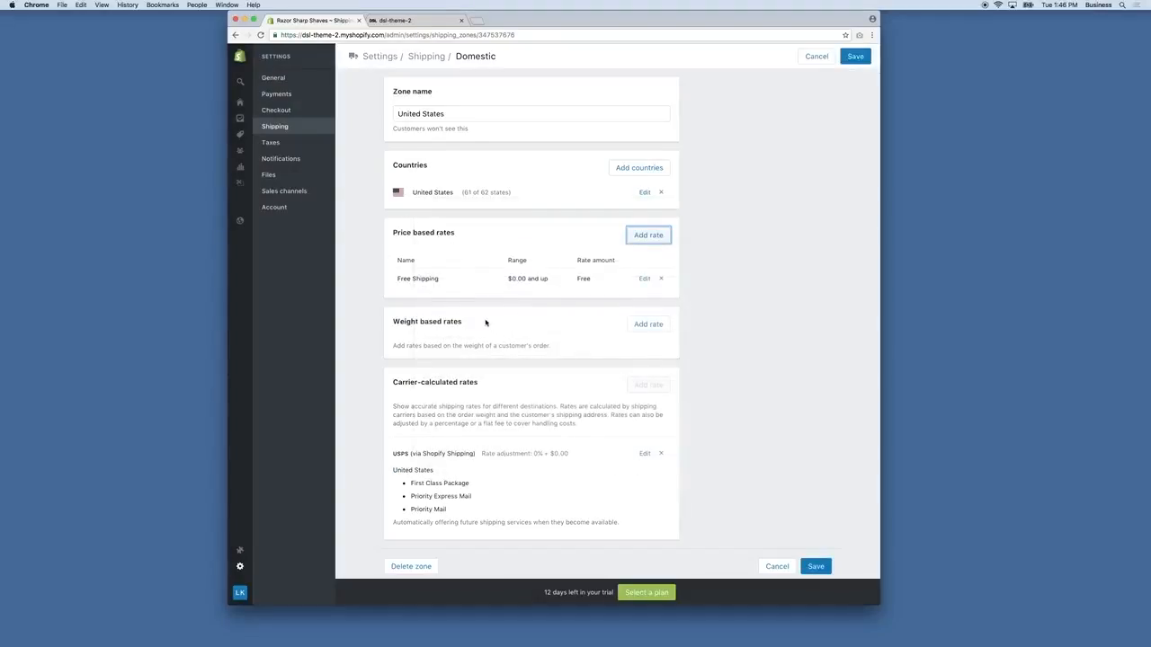
# - Examine the name, order weight range and rate amount options for a weight based rate, and cancel the form
pyautogui.click(652, 324)
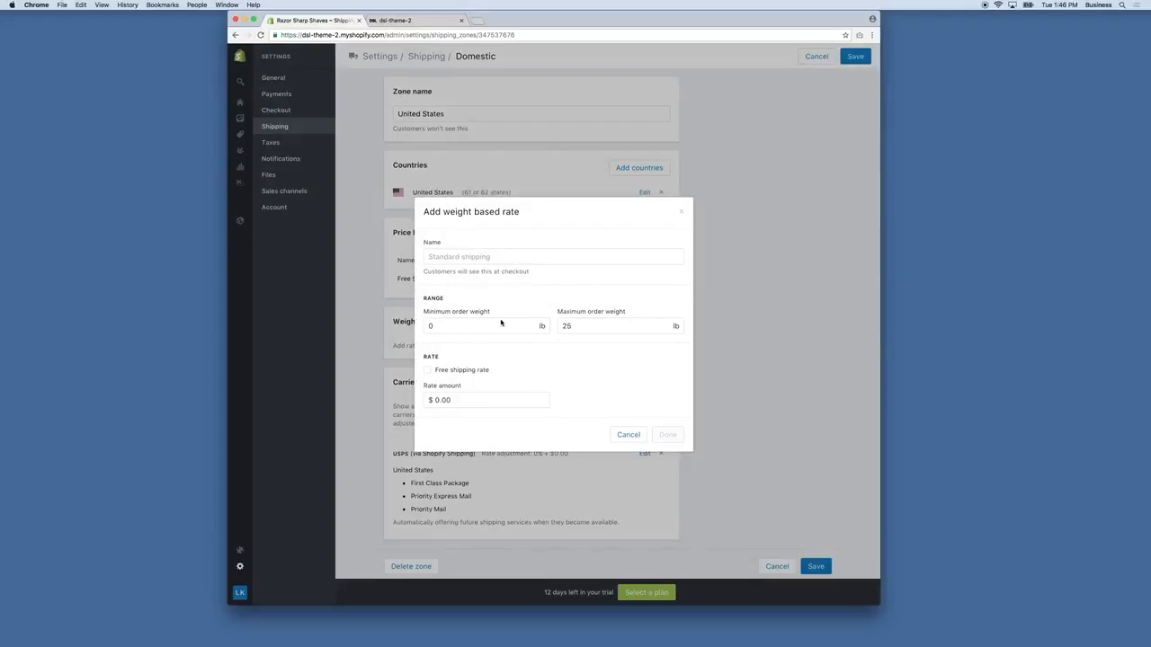
pyautogui.click(502, 257)
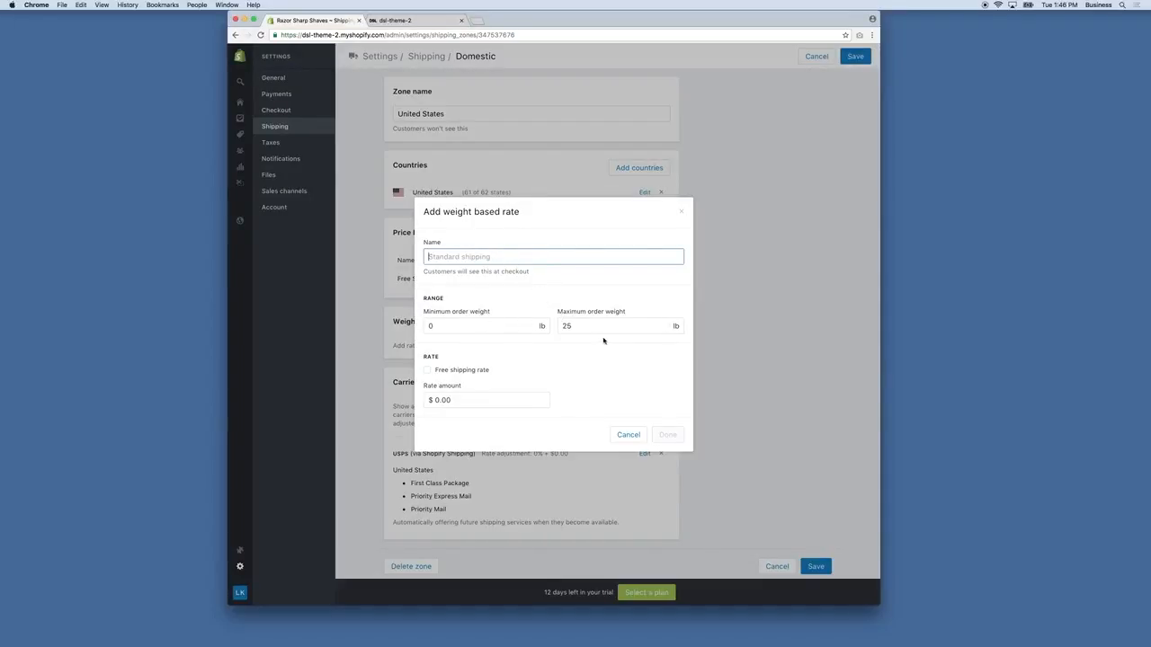
pyautogui.doubleClick(572, 326)
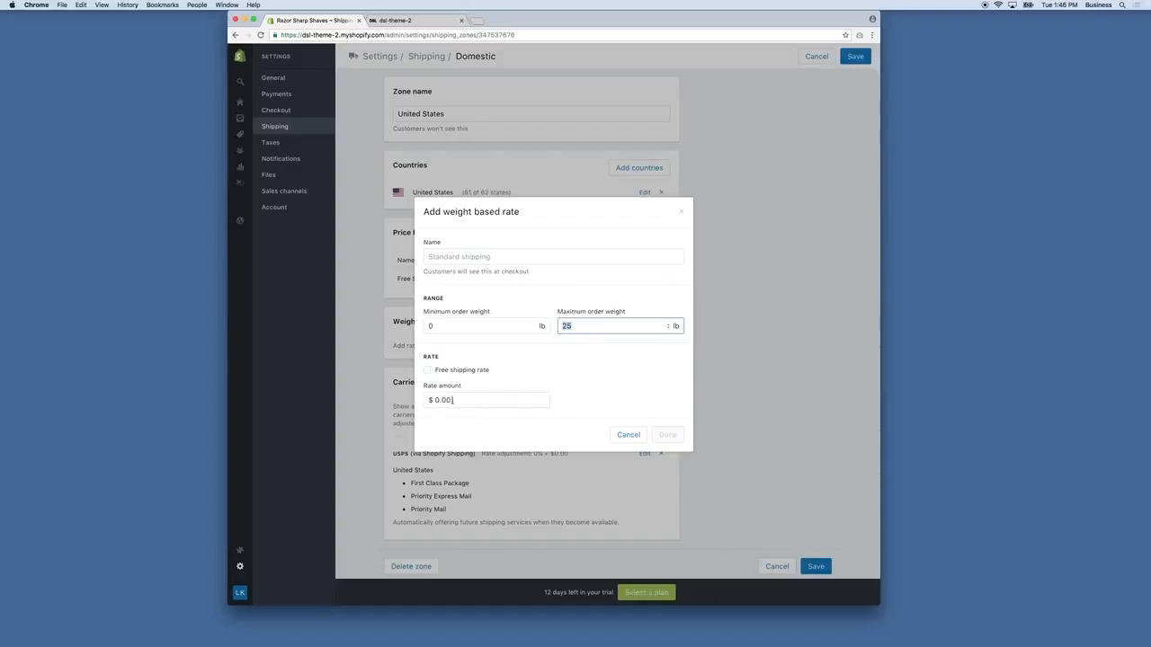
pyautogui.click(628, 434)
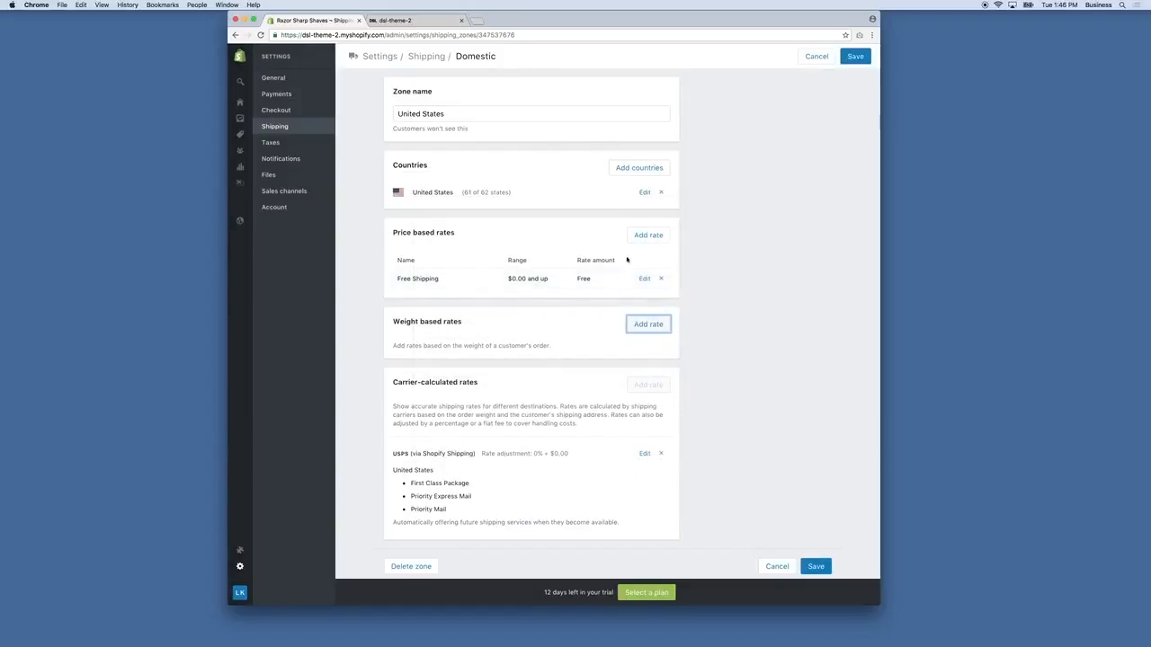
# - Review the zone's carrier-calculated USPS rates and save the shipping zone
pyautogui.scroll(-3, 568, 380)
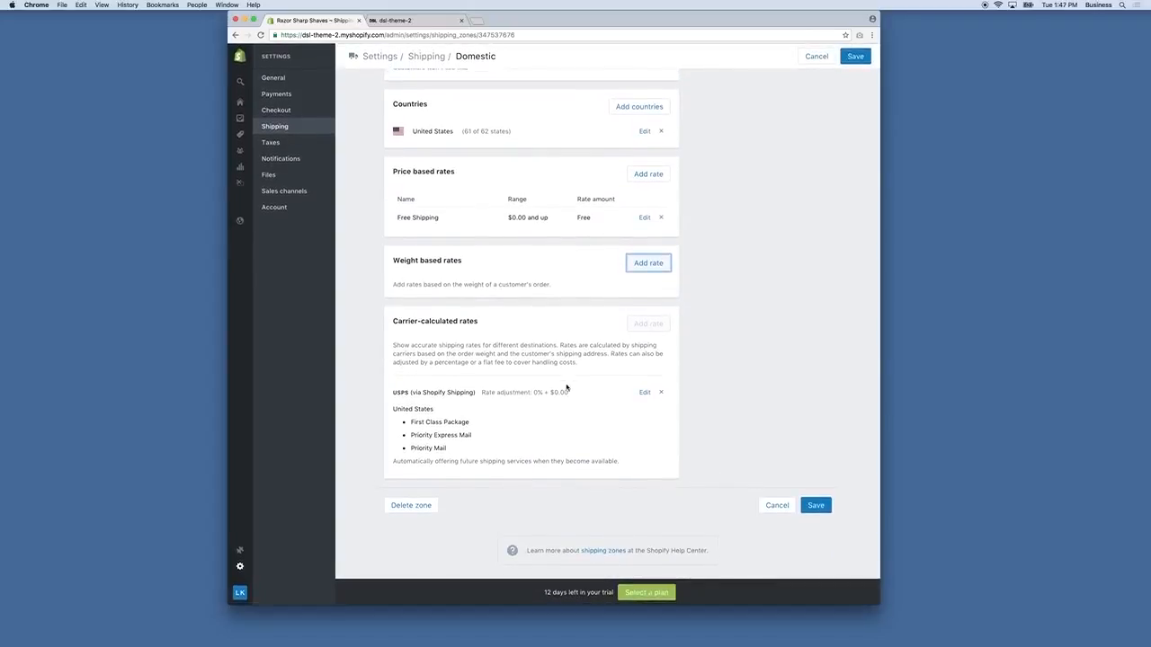
pyautogui.scroll(-1, 499, 422)
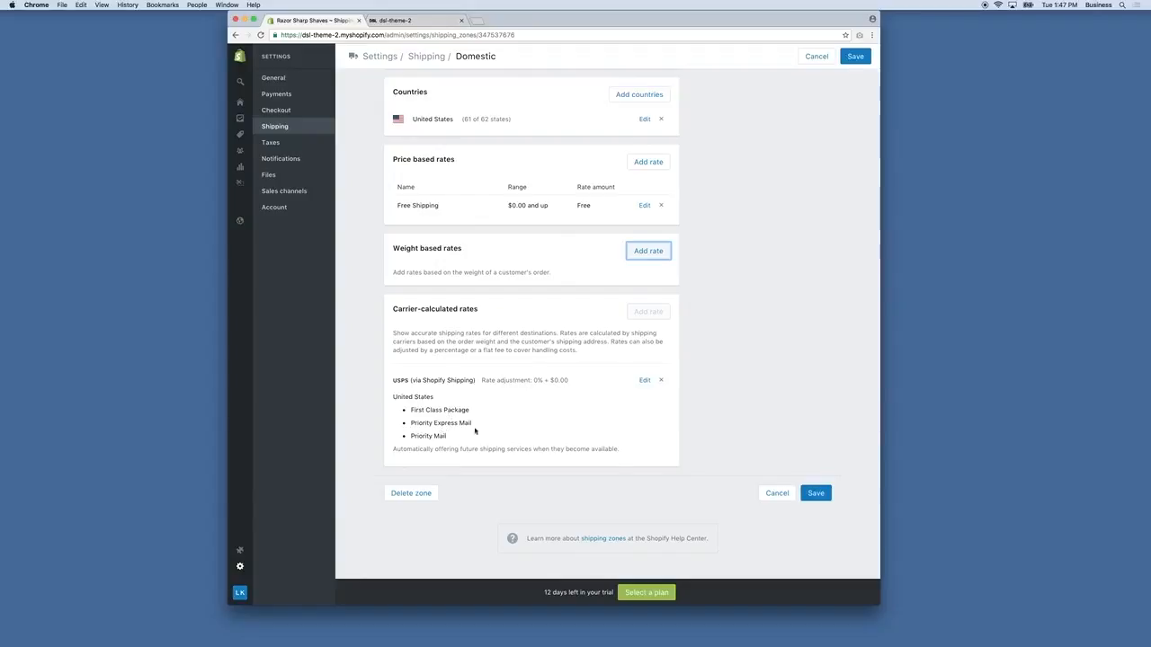
pyautogui.scroll(4, 444, 443)
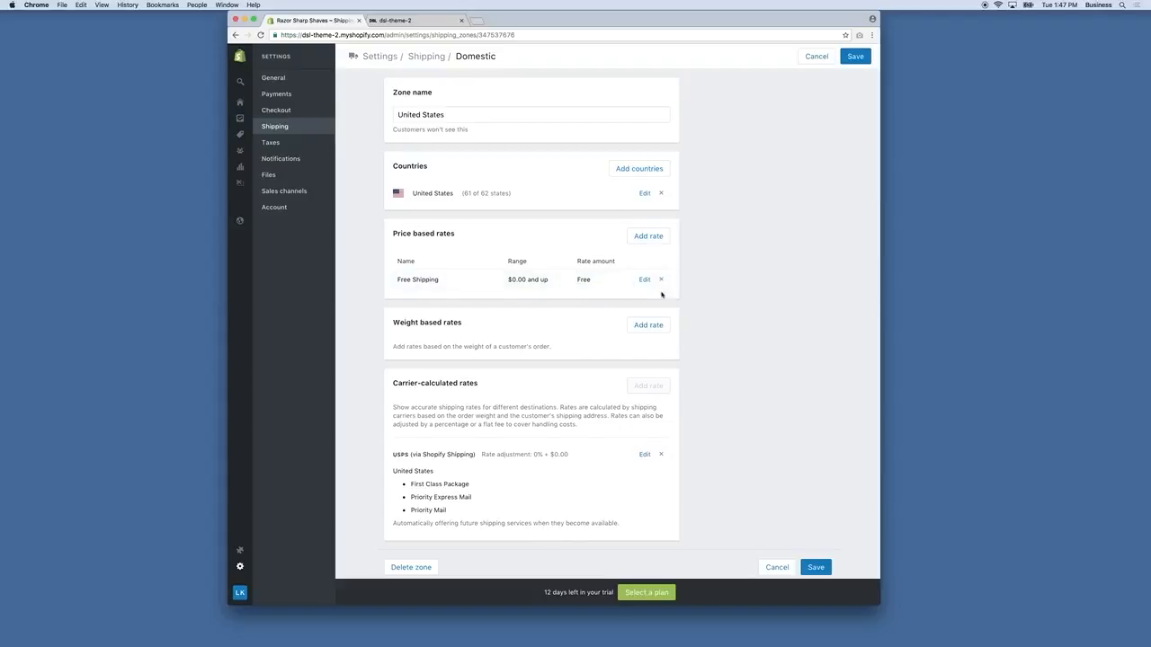
pyautogui.scroll(2, 712, 211)
pyautogui.click(856, 57)
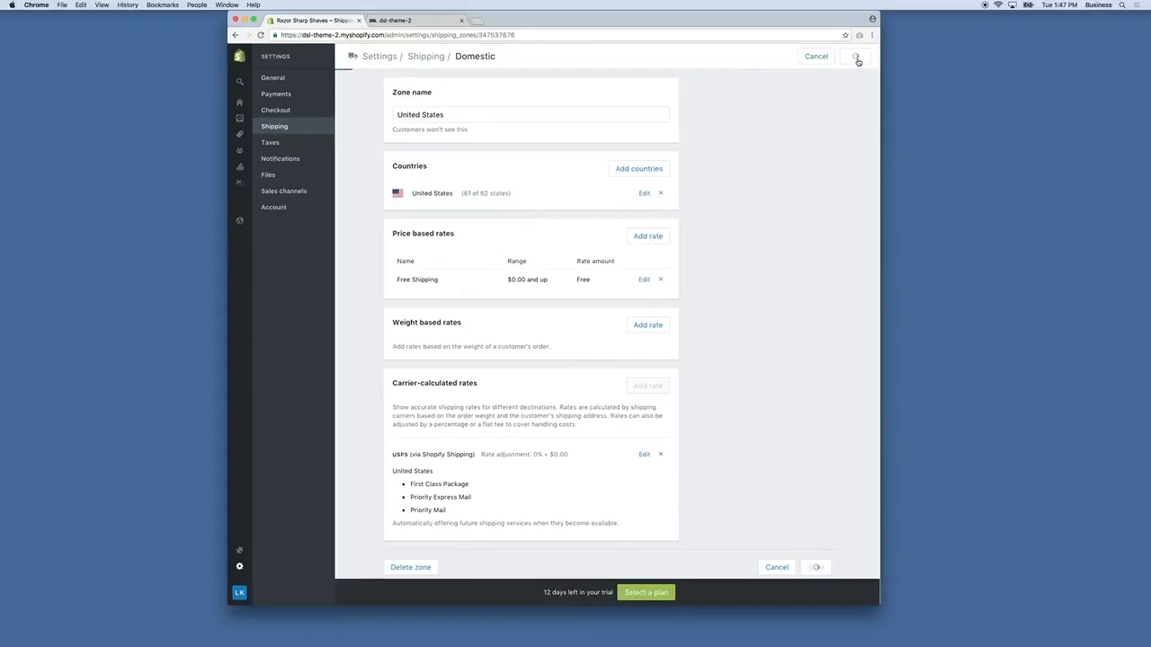
# - Open the tax settings and examine the option for including taxes in prices and its VAT example
pyautogui.click(273, 144)
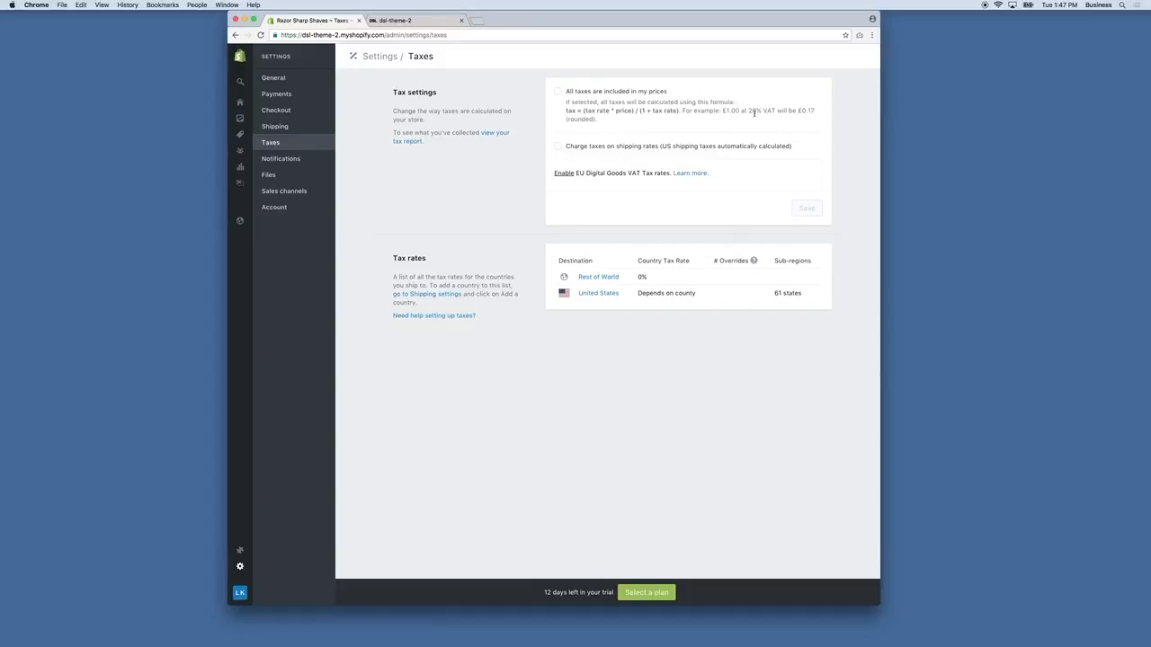
pyautogui.moveTo(761, 111)
pyautogui.mouseDown()
pyautogui.moveTo(787, 117)
pyautogui.moveTo(776, 117)
pyautogui.mouseUp()
pyautogui.click(719, 119)
pyautogui.click(775, 121)
# - Open the United States tax rates and delete the Texas physical presence
pyautogui.click(614, 294)
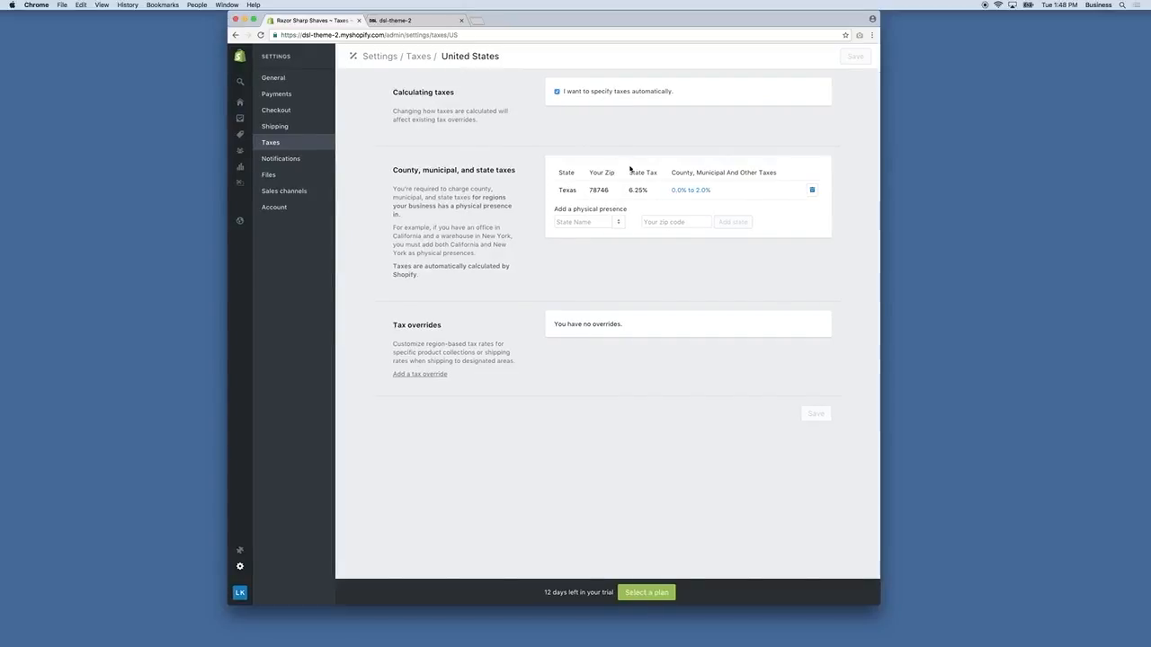
pyautogui.click(813, 191)
pyautogui.click(664, 175)
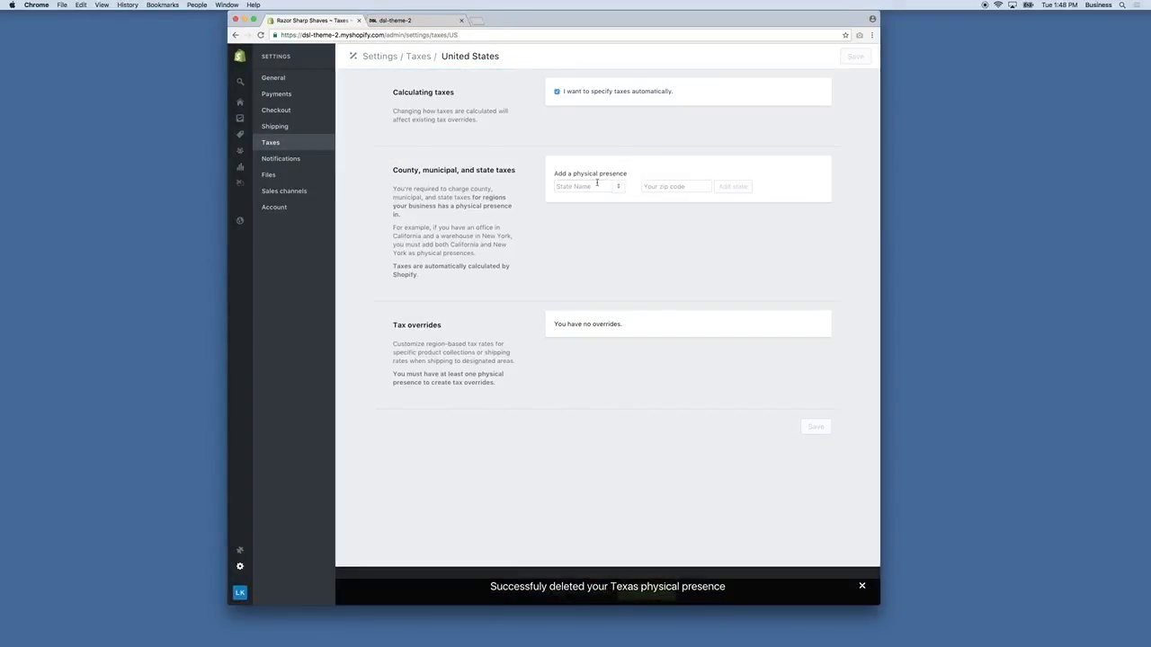
# - Add a physical presence in Massachusetts with the zip code 02116 to the United States taxes
pyautogui.click(590, 186)
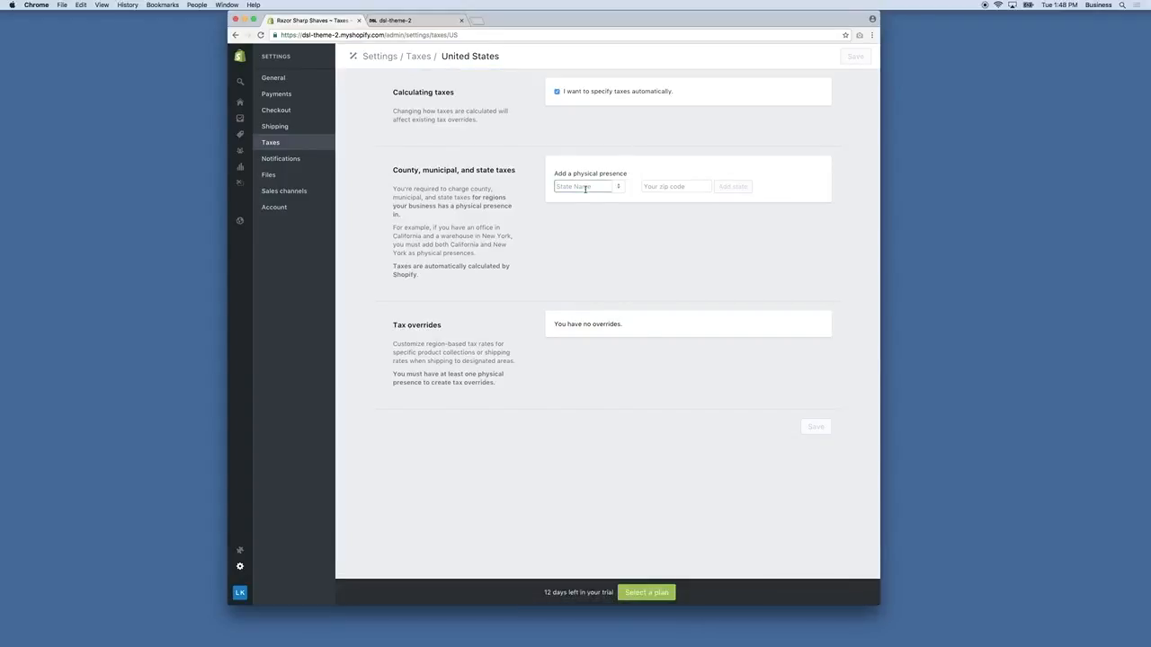
pyautogui.write('Msas')
pyautogui.press('BackSpace')
pyautogui.write('as')
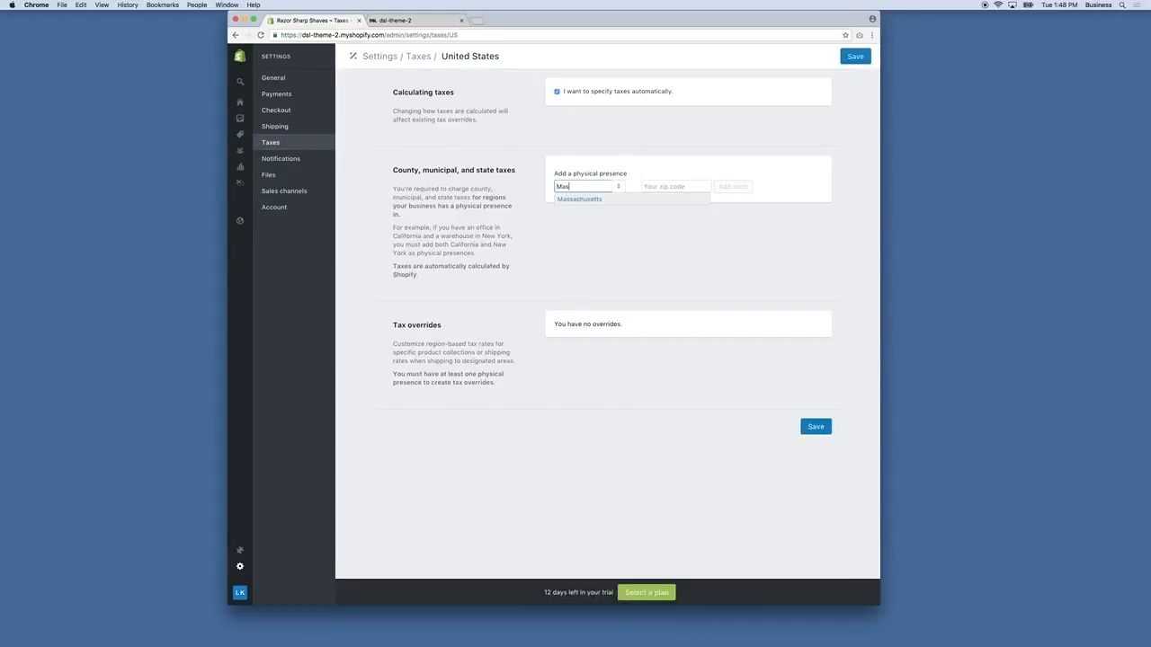
pyautogui.click(585, 199)
pyautogui.click(669, 188)
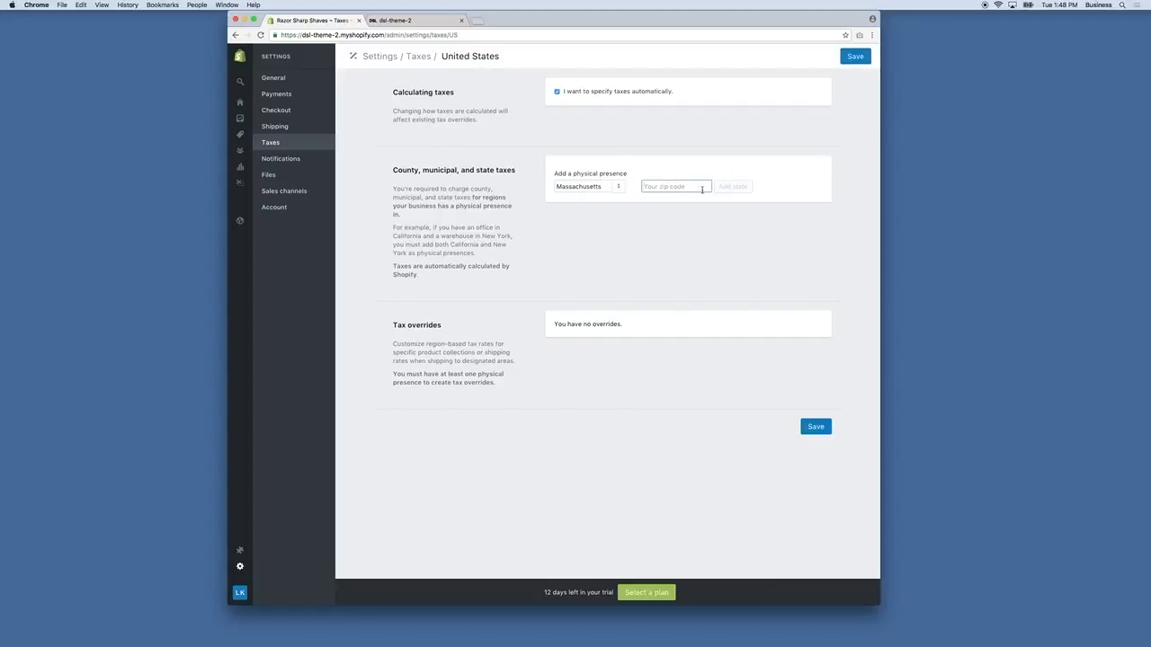
pyautogui.write('02116')
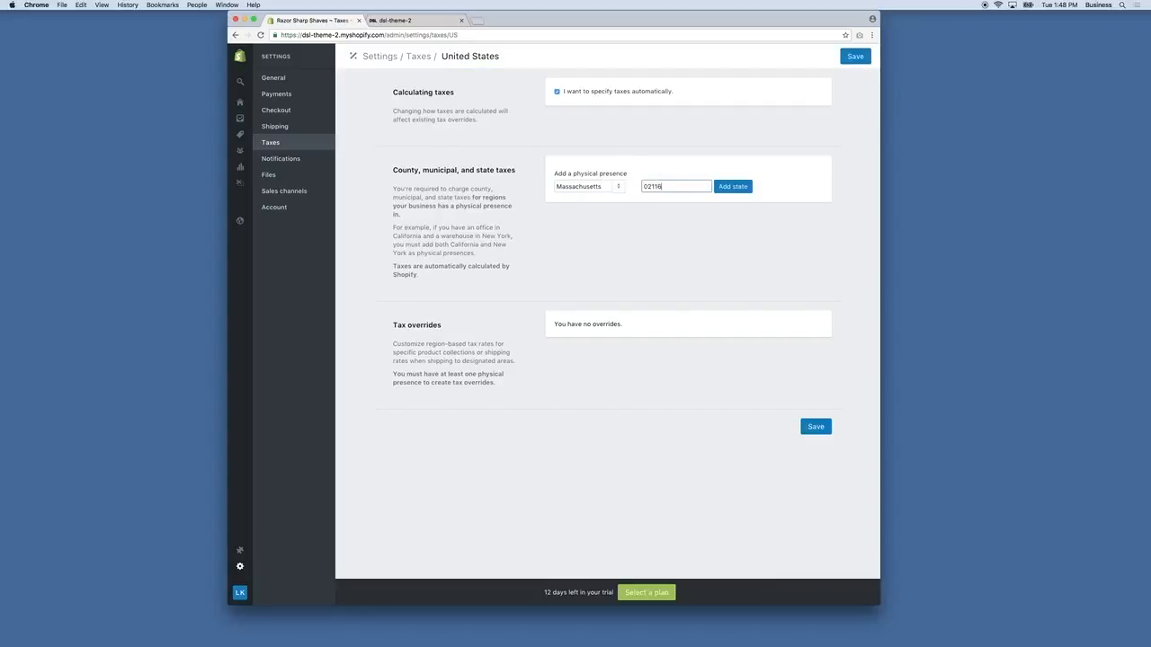
pyautogui.click(728, 191)
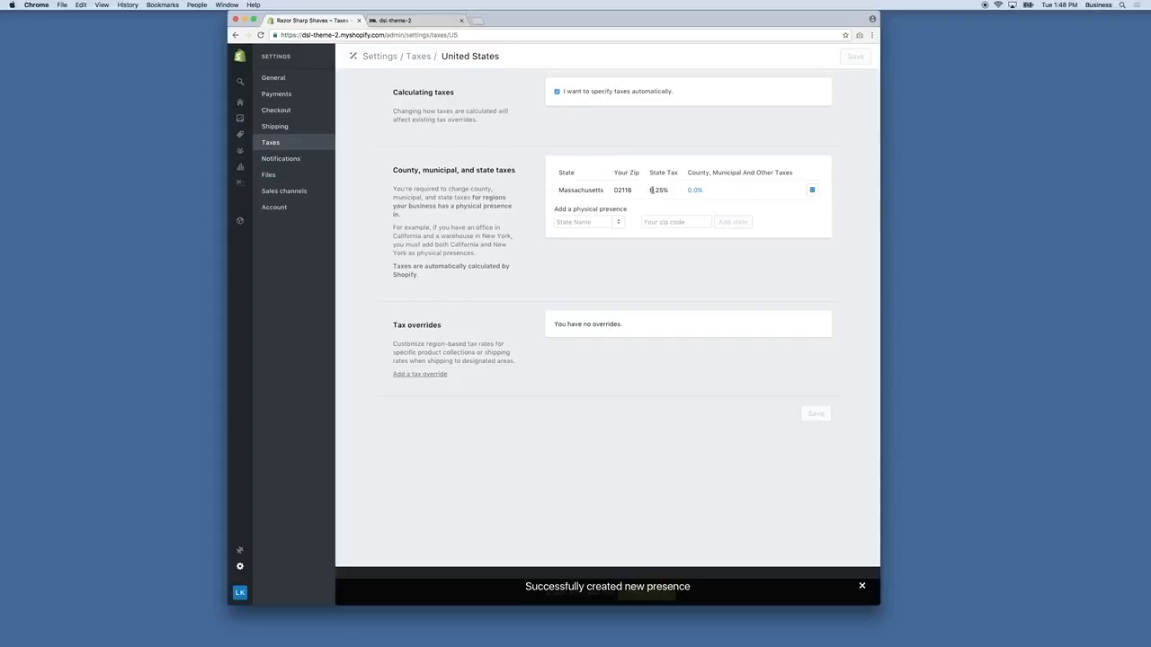
# - Examine the Massachusetts state tax rate and the delete confirmation for its physical presence, keeping the presence
pyautogui.moveTo(650, 190); pyautogui.dragTo(670, 191)
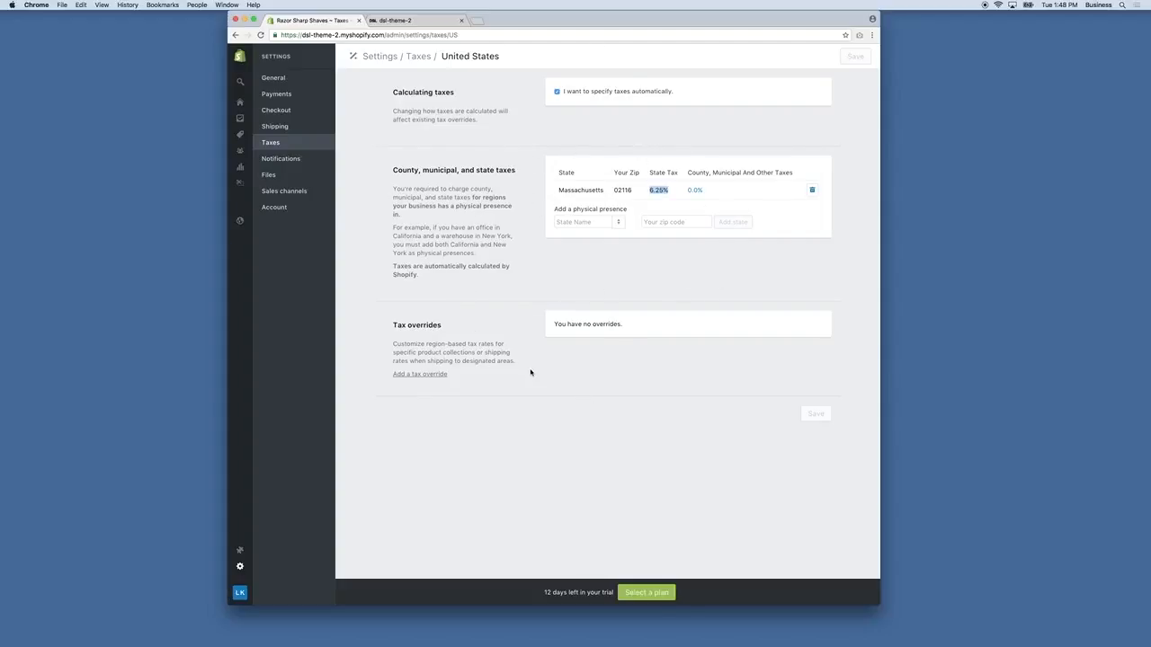
pyautogui.click(619, 128)
pyautogui.click(811, 190)
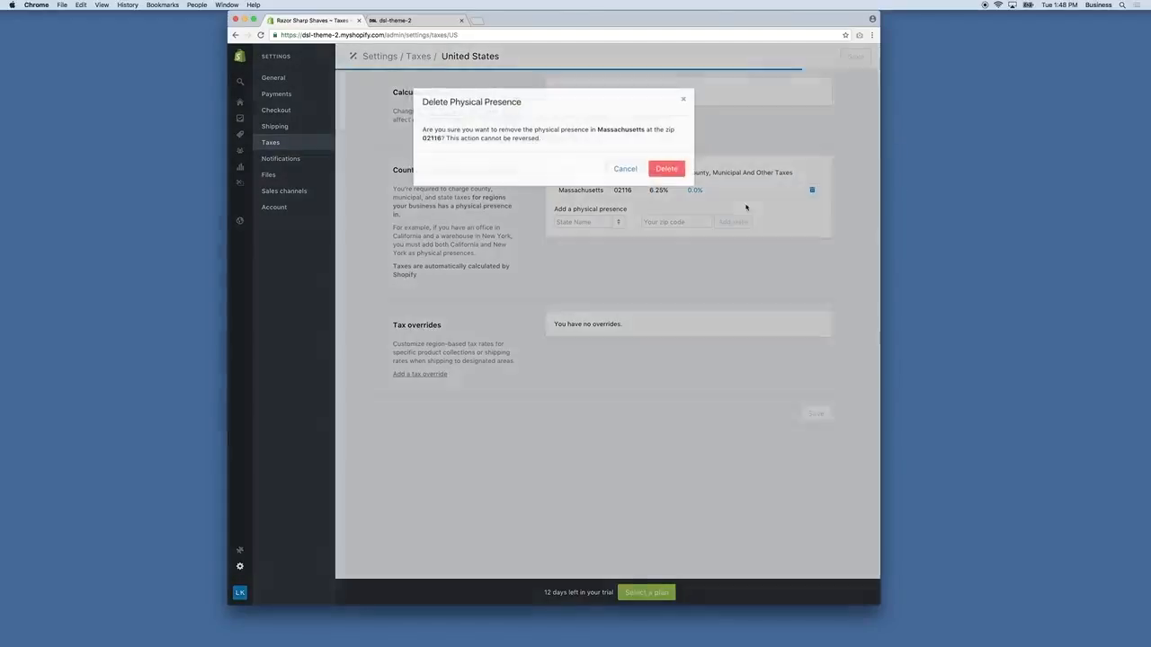
pyautogui.click(624, 169)
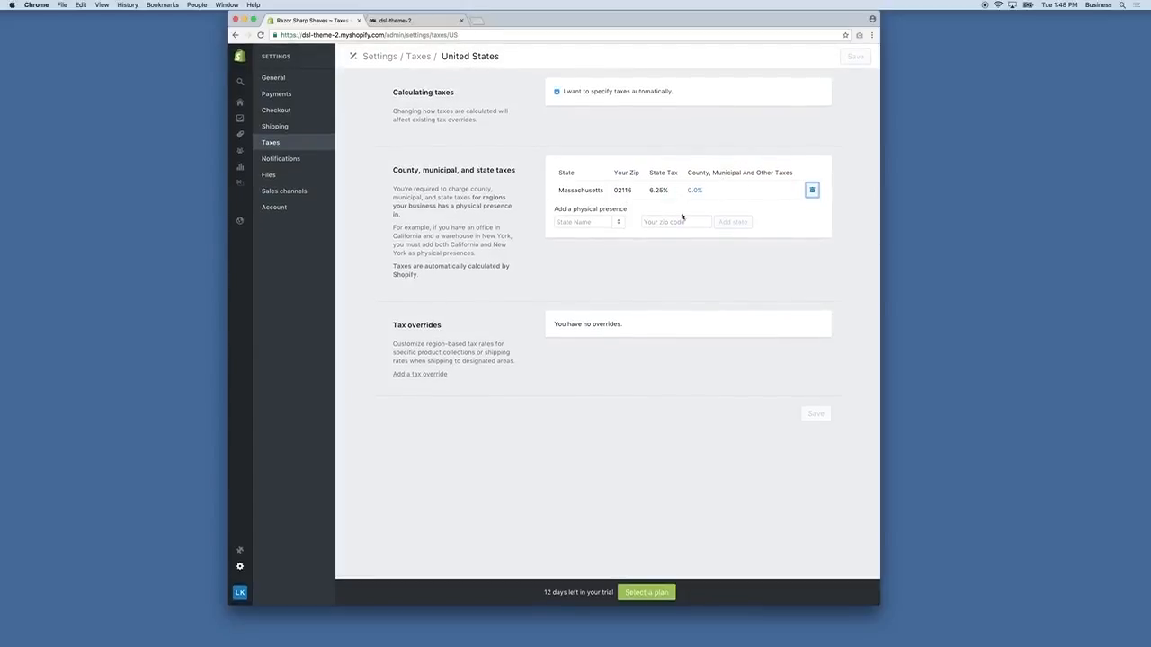
# - Open the Order confirmation email template in the notification settings and examine its HTML email body
pyautogui.moveTo(239, 193)
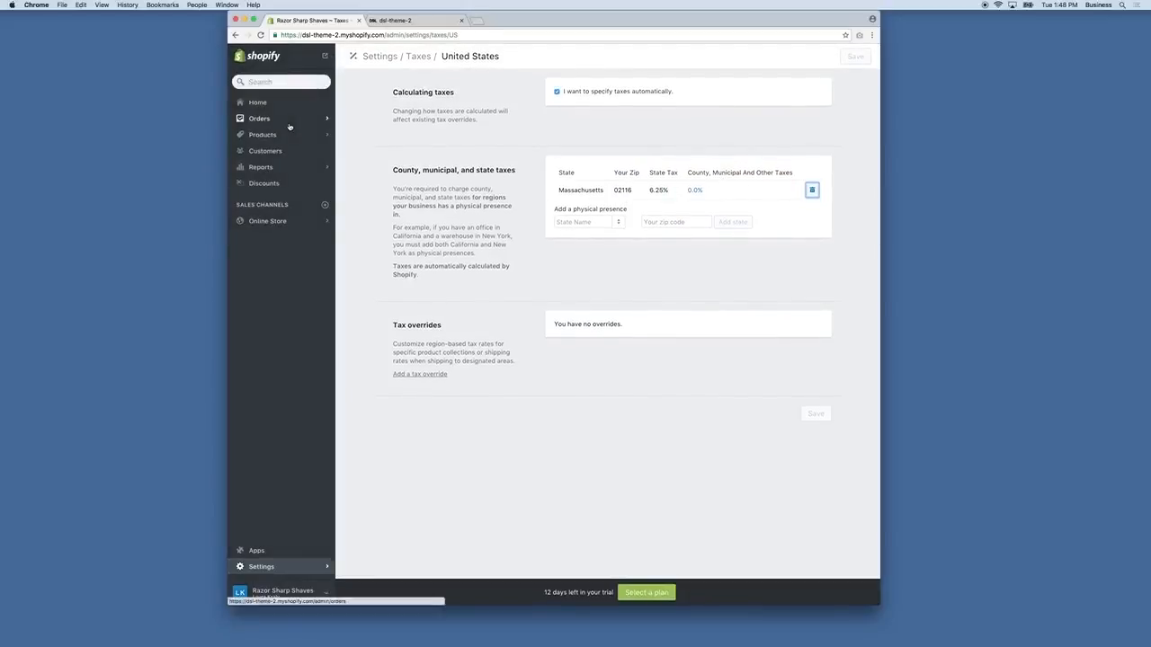
pyautogui.click(268, 568)
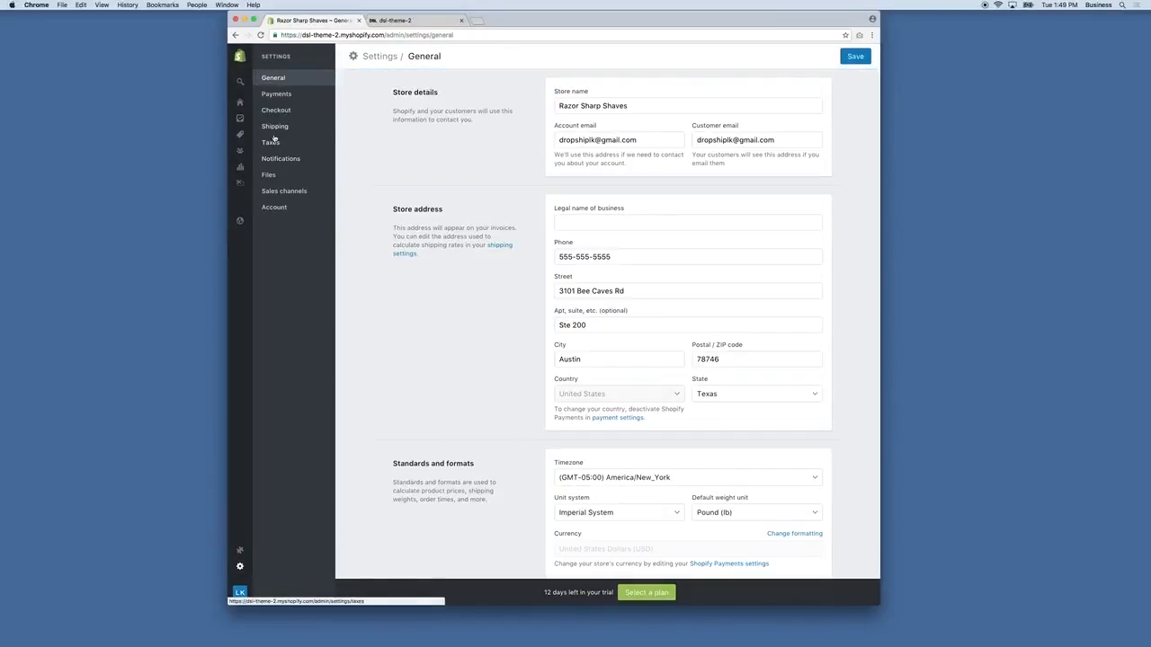
pyautogui.click(279, 162)
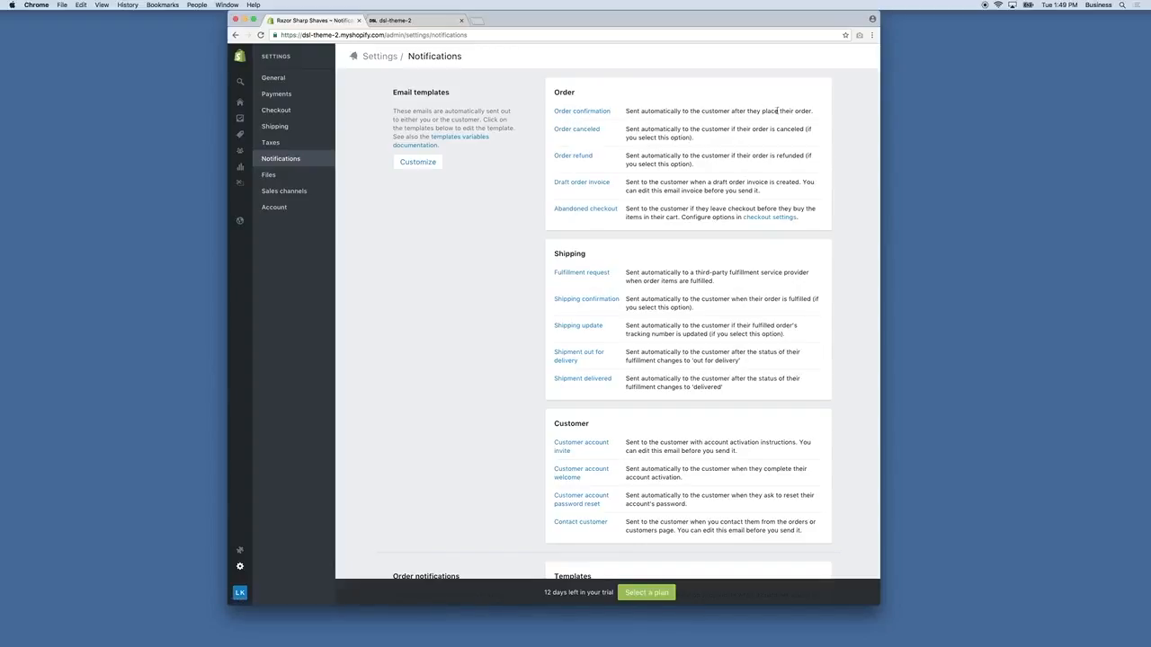
pyautogui.click(588, 112)
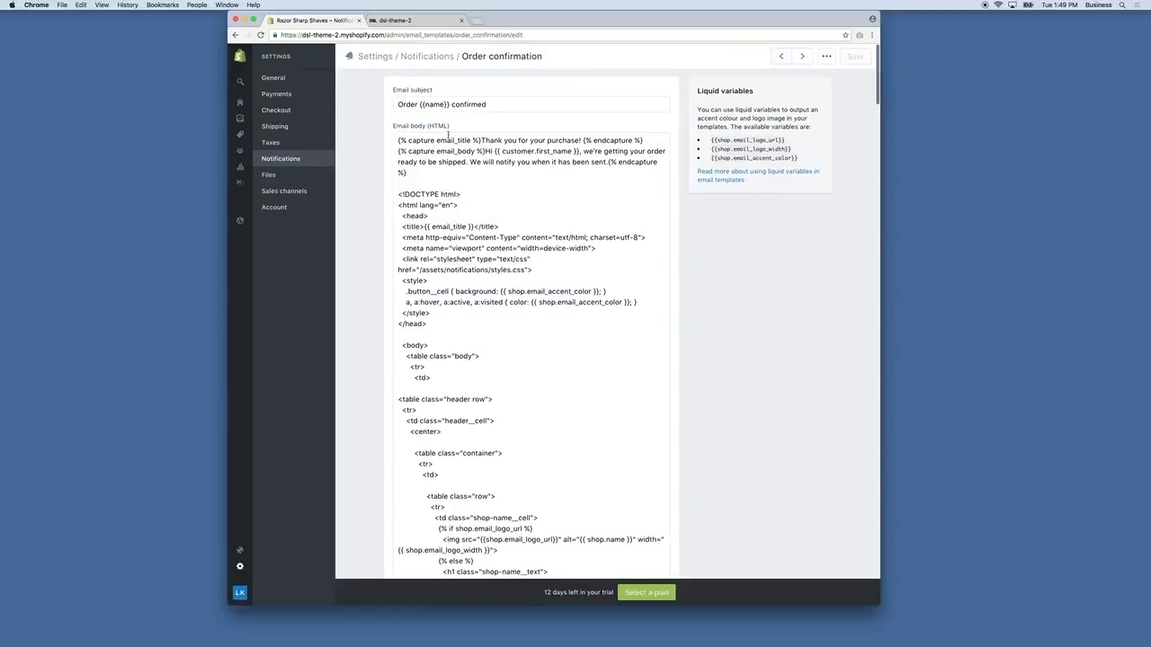
pyautogui.scroll(-15, 540, 314)
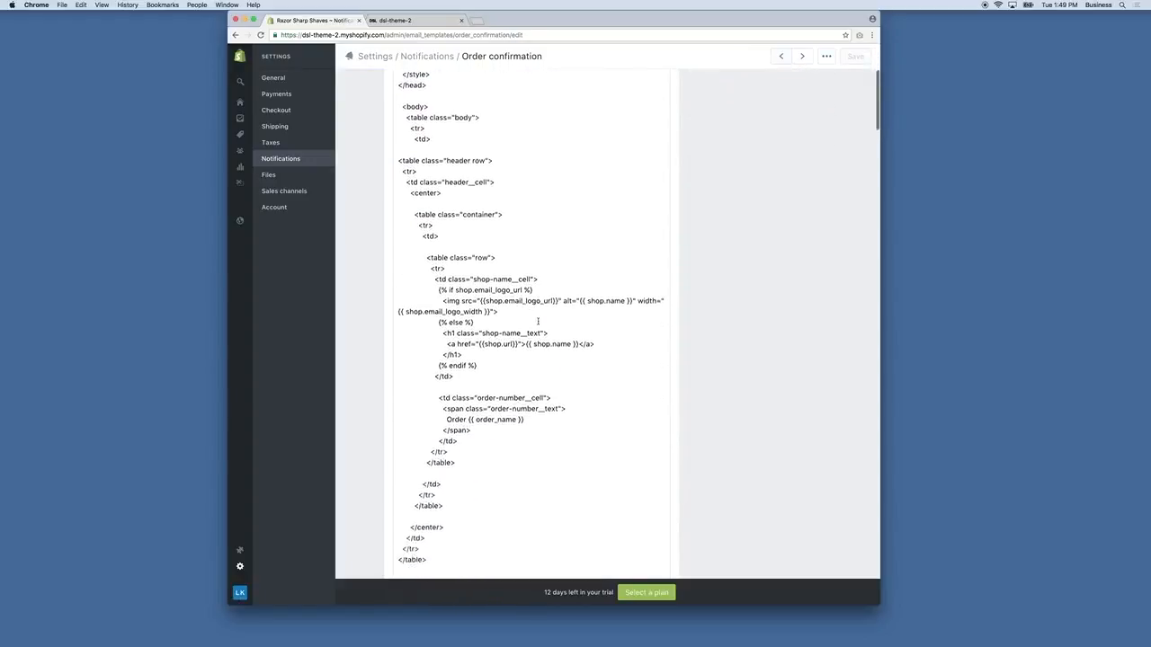
pyautogui.scroll(-2, 540, 317)
pyautogui.scroll(15, 539, 317)
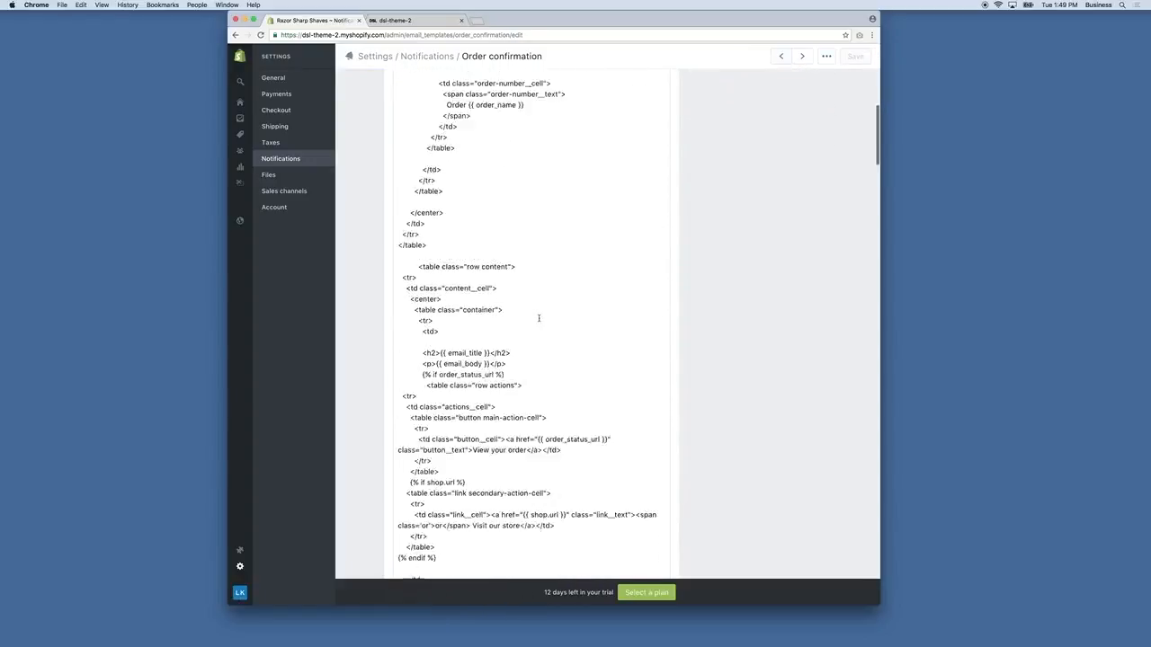
pyautogui.scroll(-10, 580, 307)
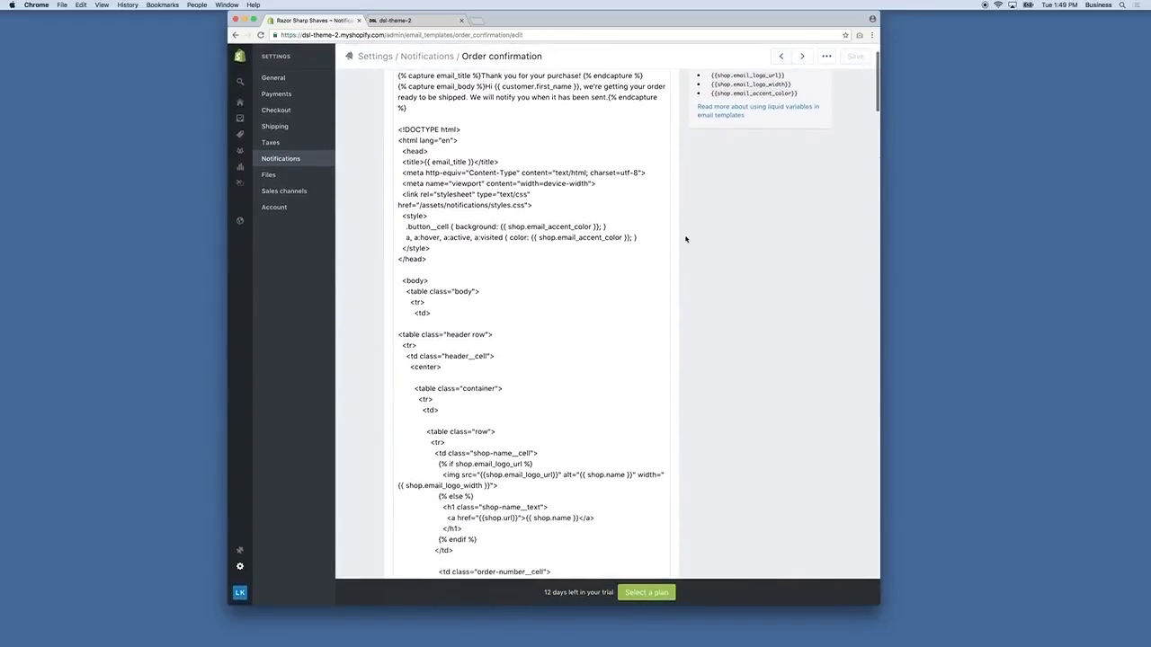
pyautogui.scroll(-15, 691, 235)
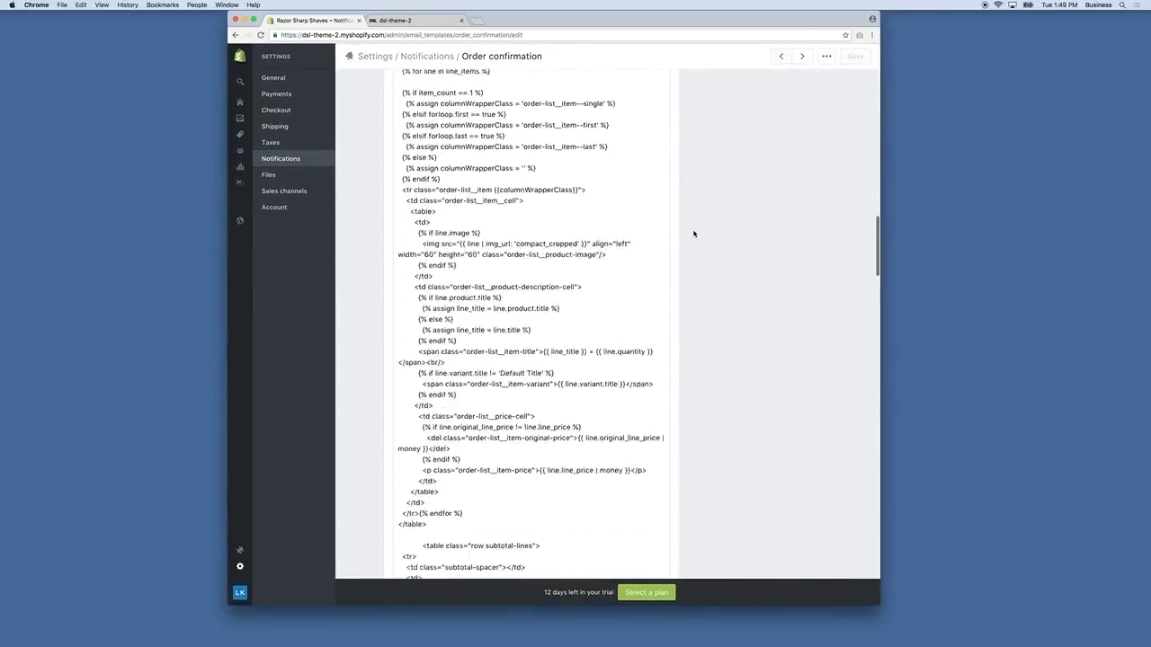
pyautogui.scroll(-15, 709, 229)
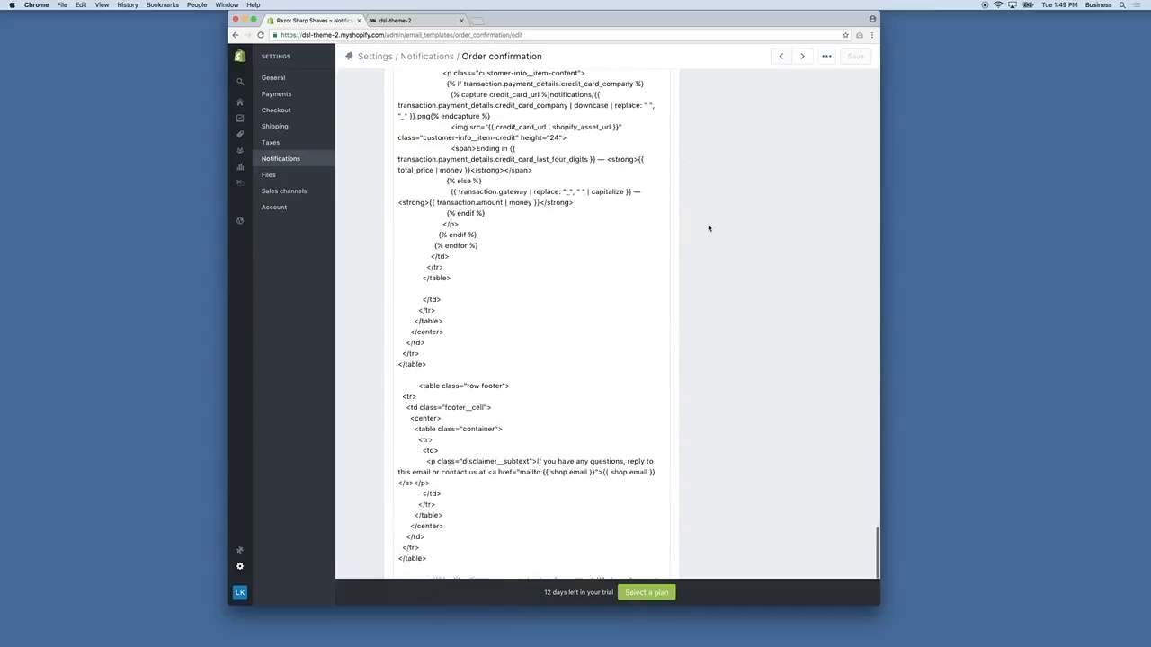
pyautogui.scroll(20, 706, 227)
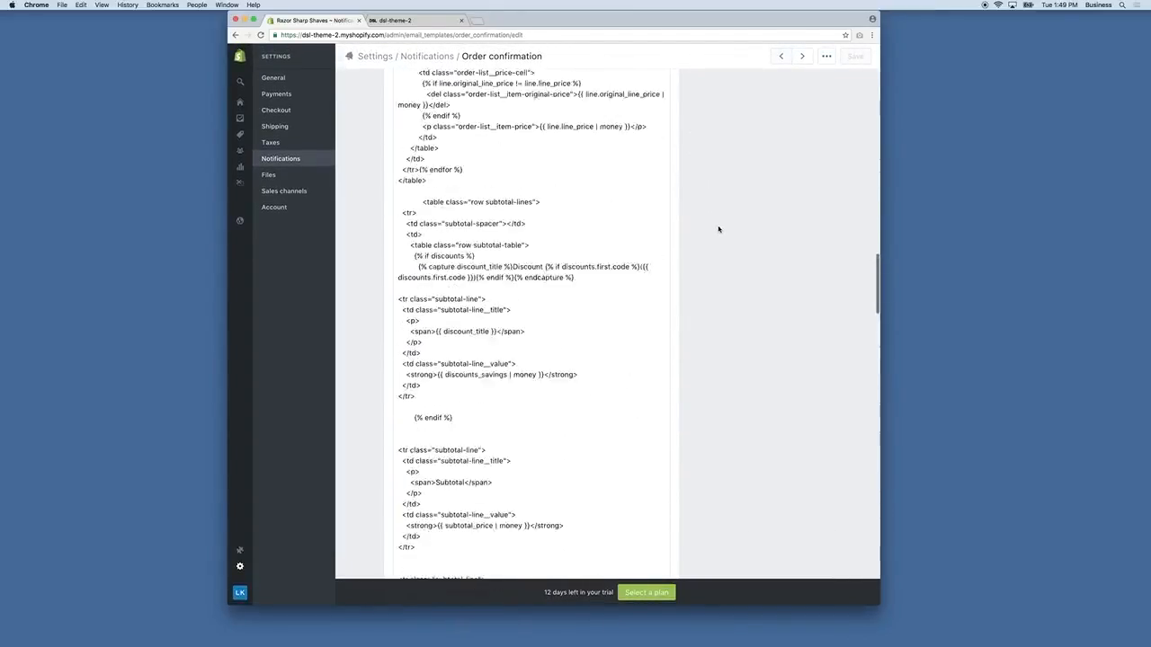
# - Preview the order confirmation email, review it from the order summary down to the contact line, and close the preview
pyautogui.click(826, 56)
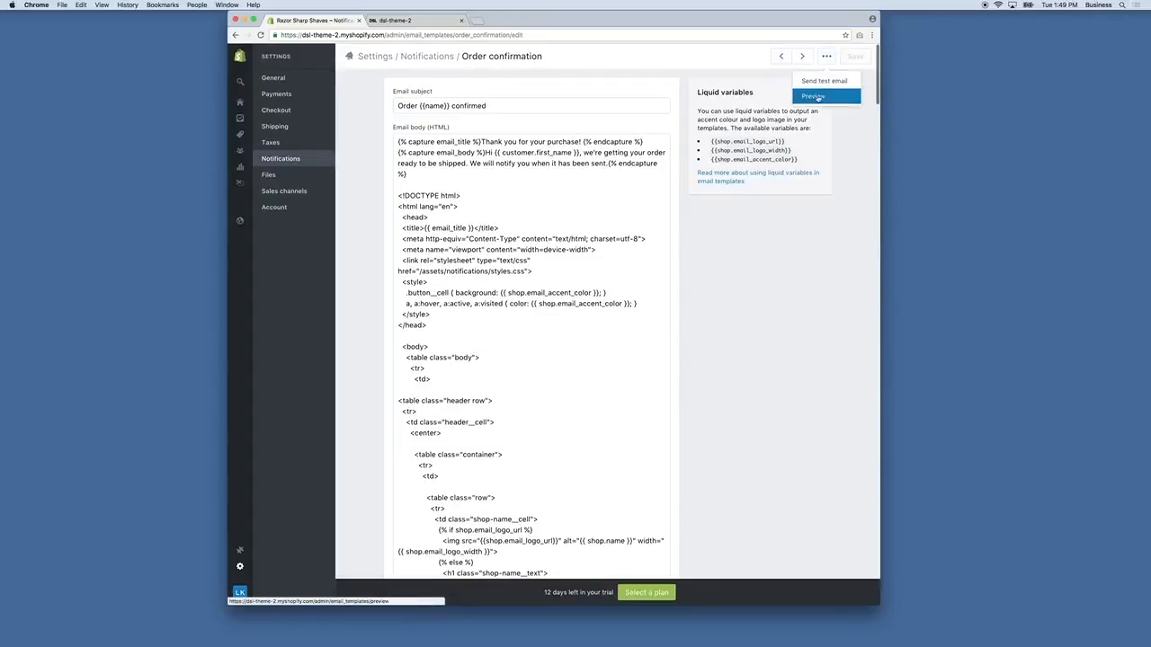
pyautogui.click(816, 97)
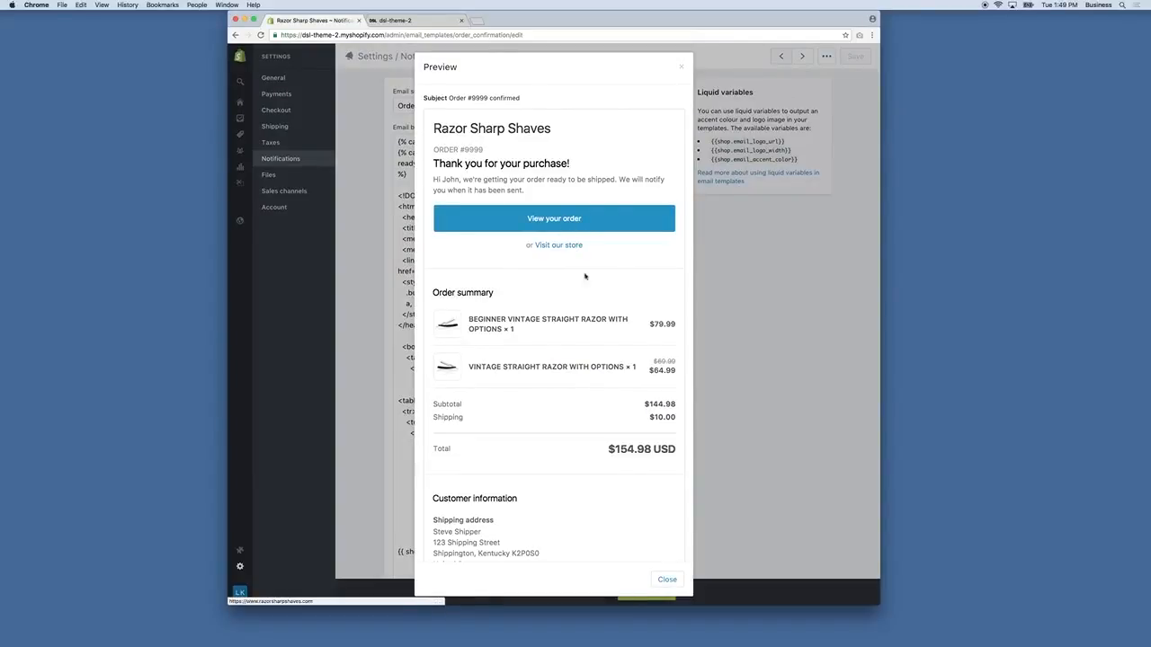
pyautogui.scroll(-5, 544, 369)
pyautogui.scroll(-5, 551, 389)
pyautogui.scroll(10, 551, 391)
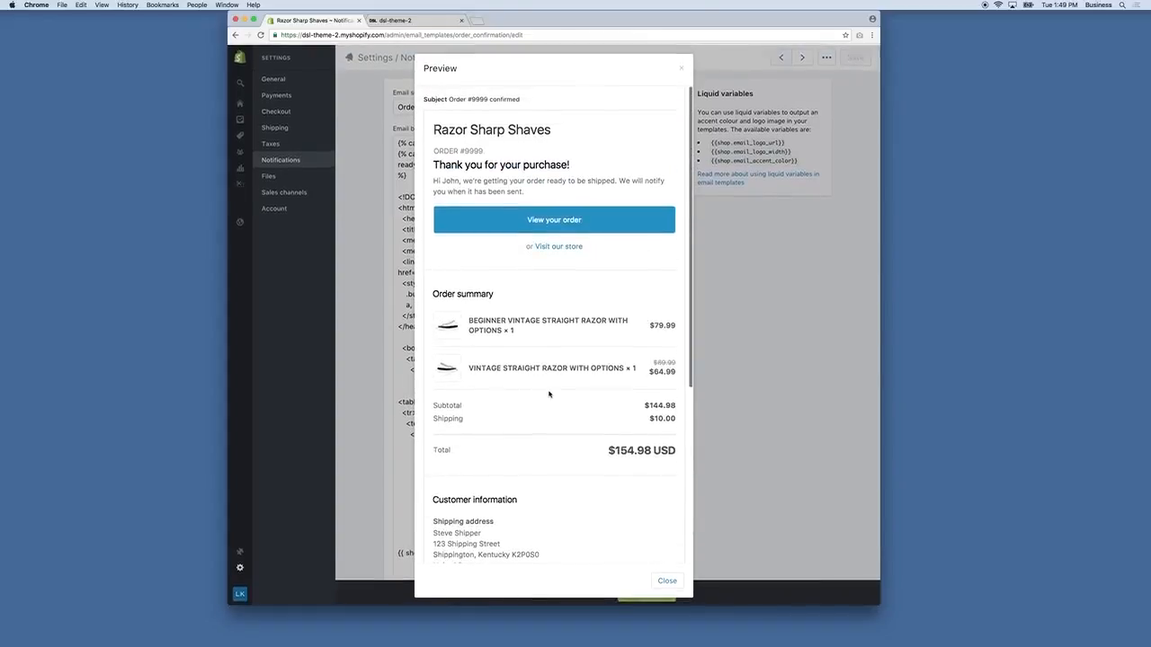
pyautogui.scroll(-6, 549, 394)
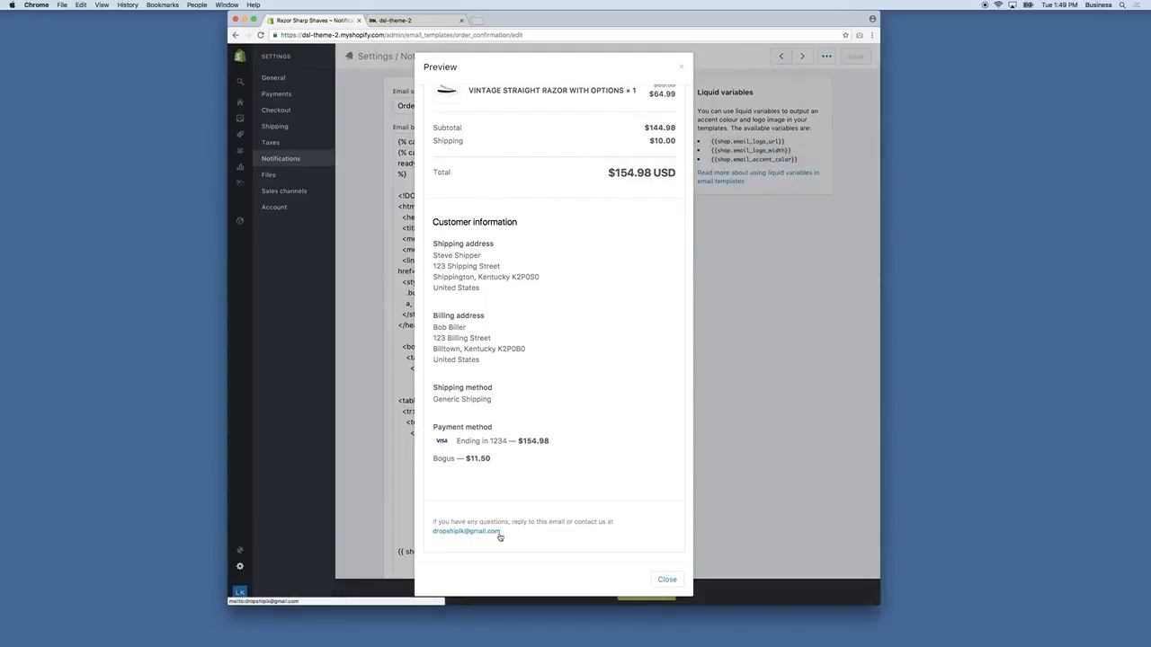
pyautogui.scroll(5, 496, 470)
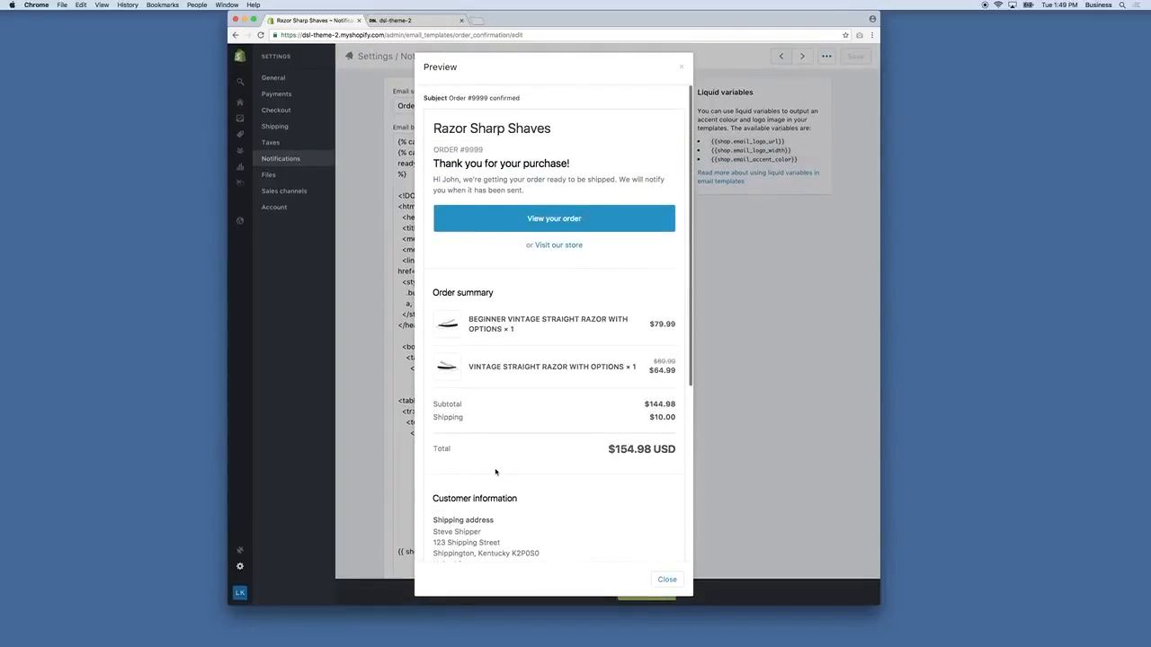
pyautogui.click(682, 66)
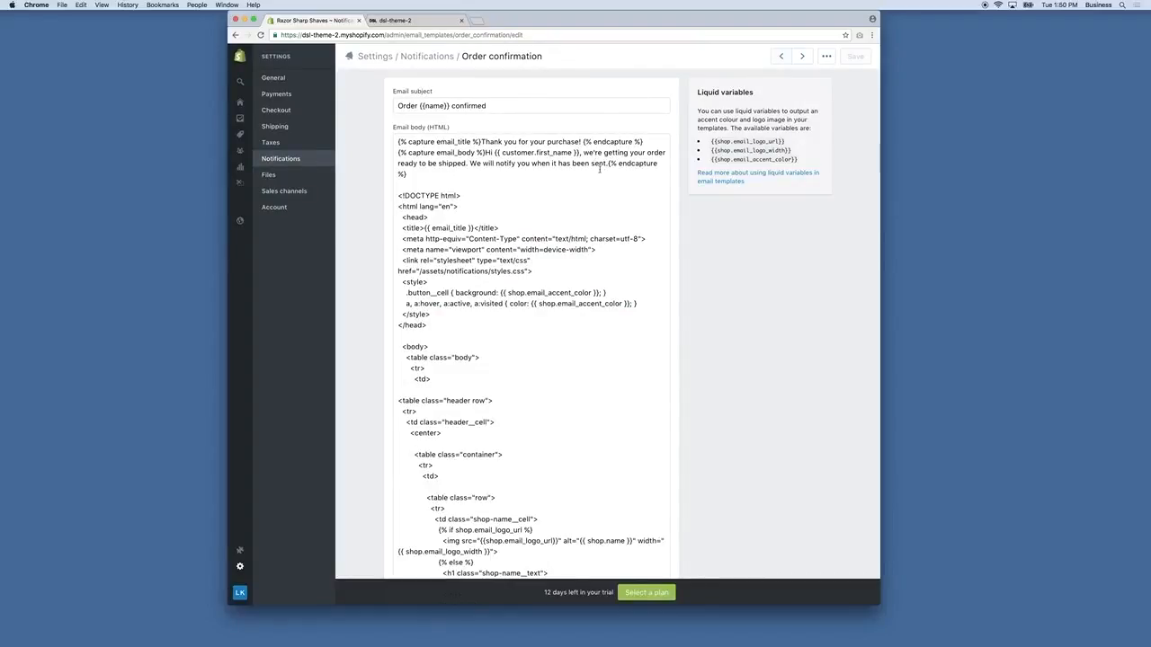
# - Open the help article on liquid variables in email templates in a new tab and examine its order properties
pyautogui.rightClick(734, 176)
pyautogui.click(764, 177)
pyautogui.click(390, 20)
pyautogui.scroll(-2, 542, 236)
pyautogui.scroll(-10, 542, 236)
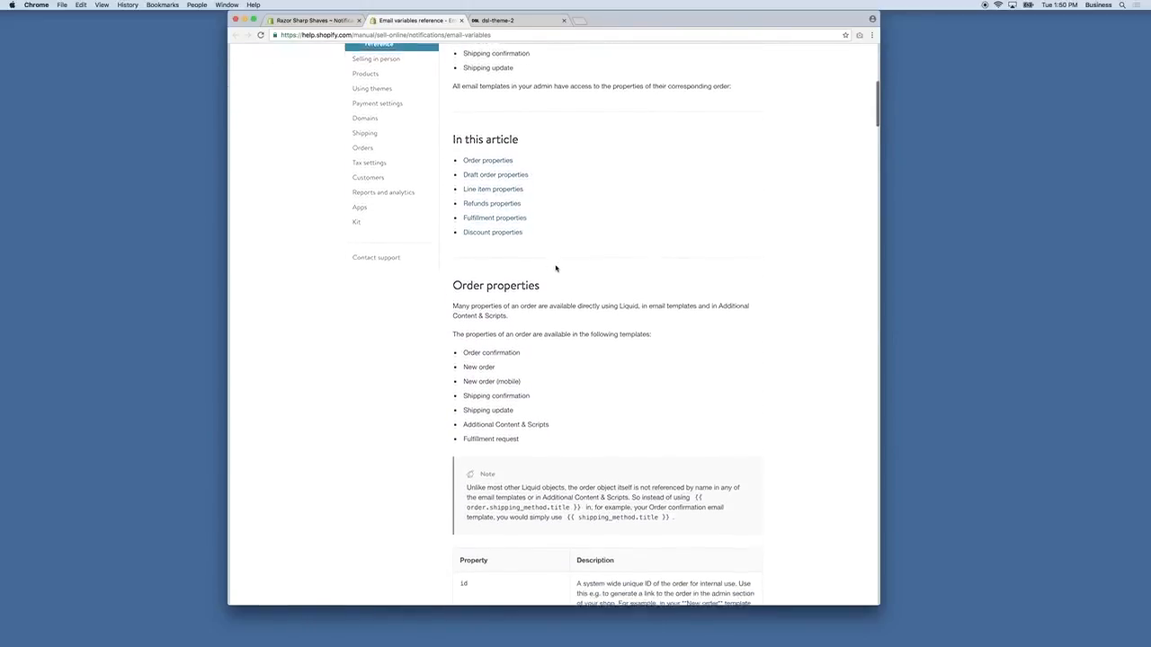
pyautogui.scroll(-3, 555, 270)
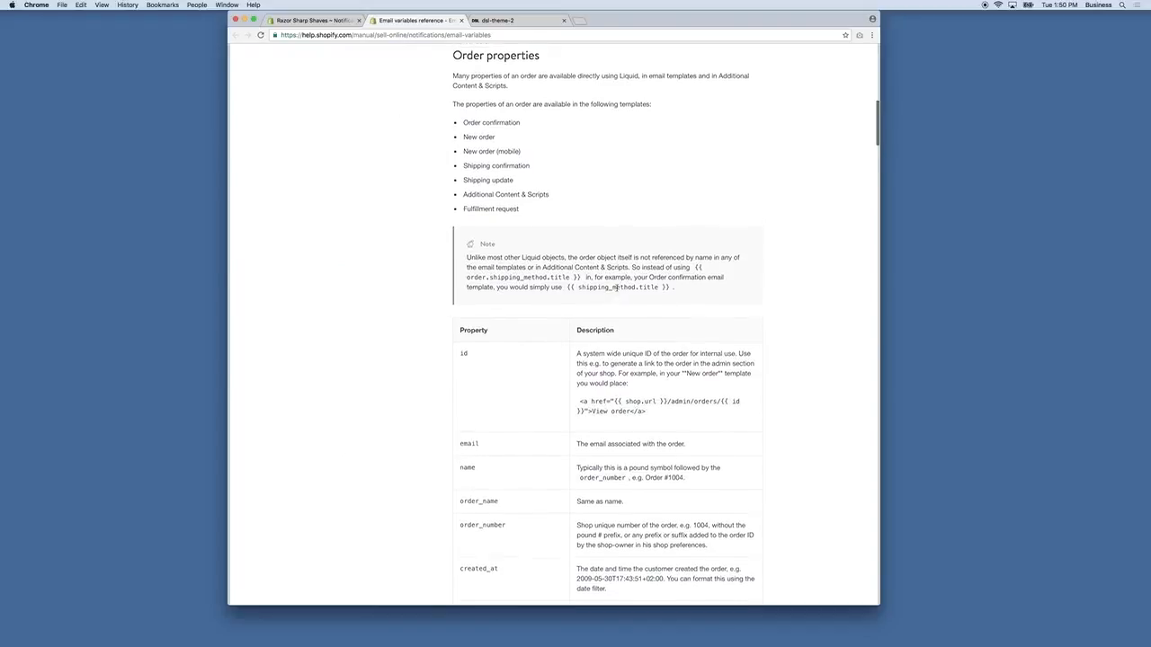
# - Go back to the order confirmation template, preview the email once more and return to the notifications overview
pyautogui.click(313, 20)
pyautogui.click(826, 56)
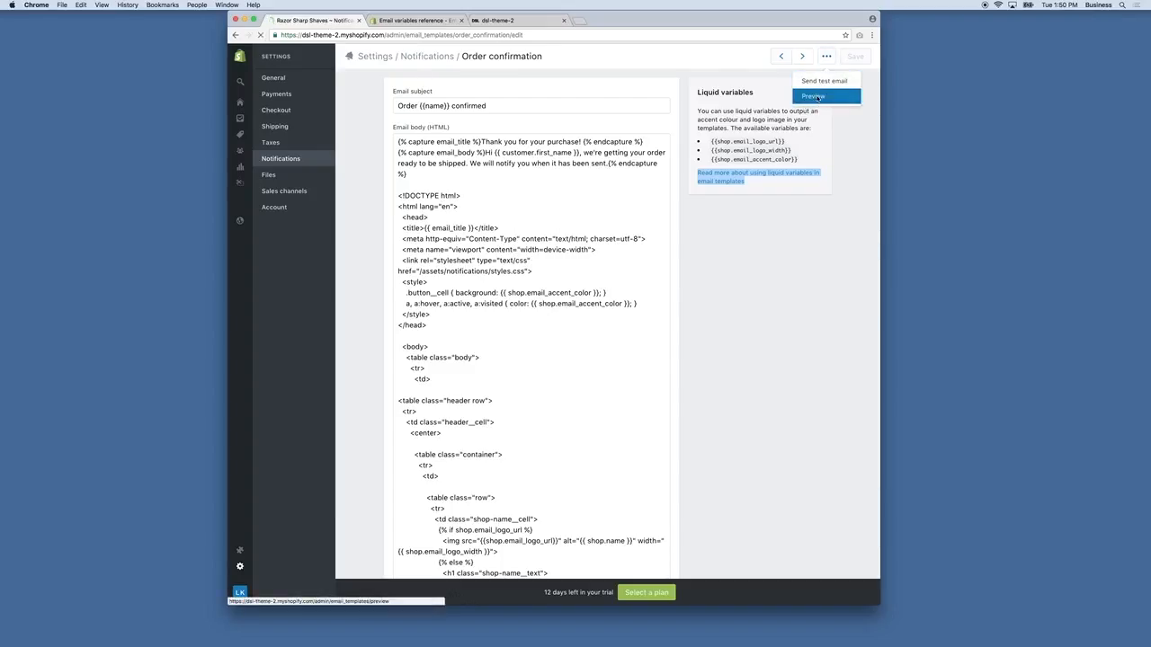
pyautogui.click(815, 96)
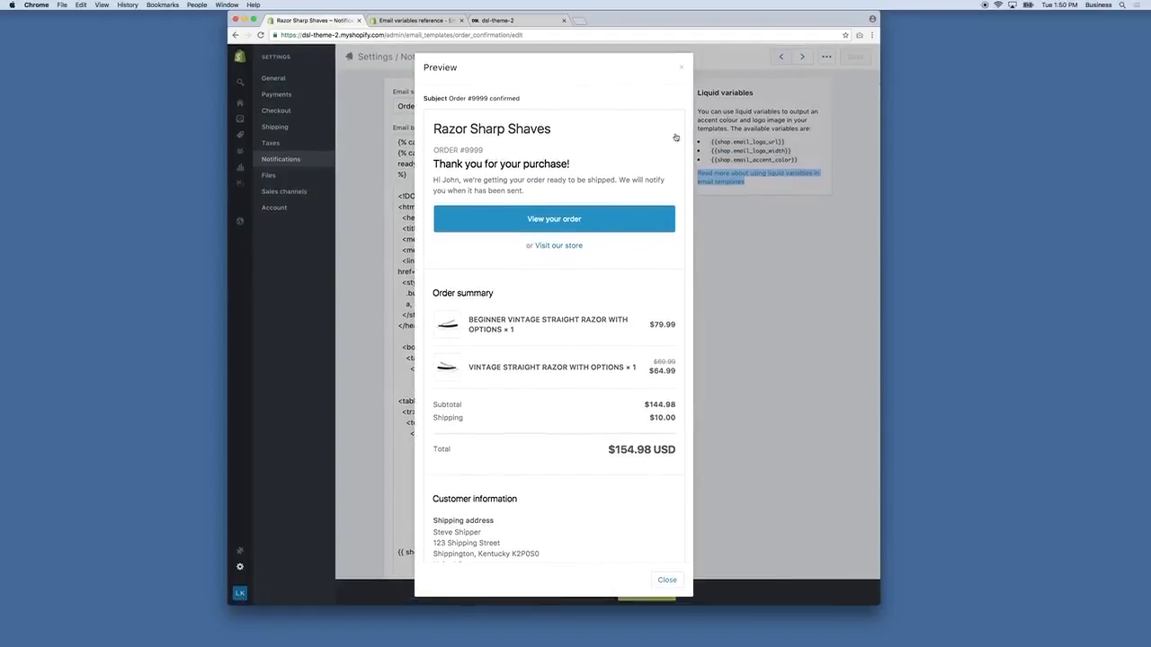
pyautogui.click(680, 66)
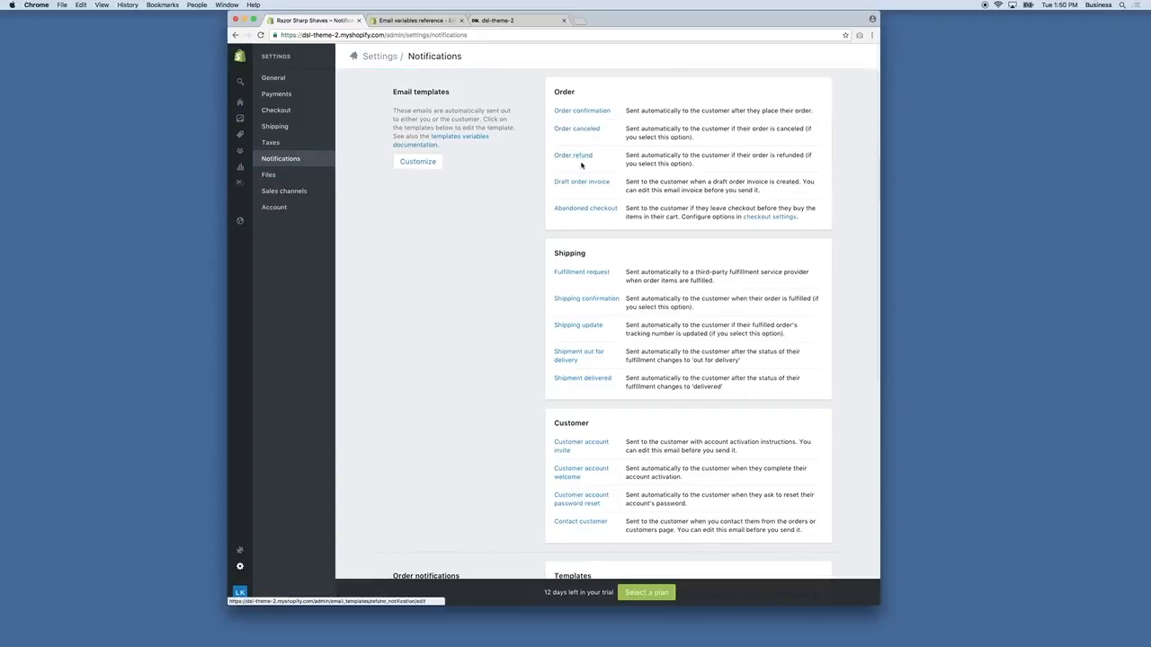
# - Look through the order, shipping and customer email templates in the notification settings
pyautogui.scroll(-2, 622, 267)
pyautogui.scroll(-5, 606, 333)
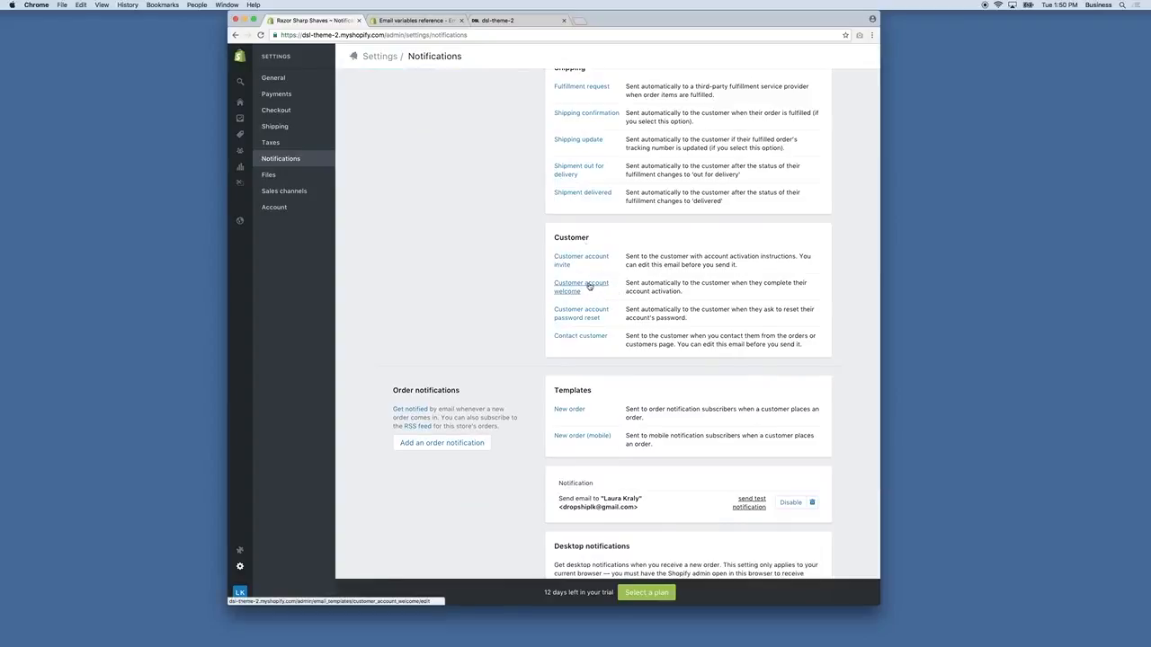
pyautogui.scroll(-6, 581, 286)
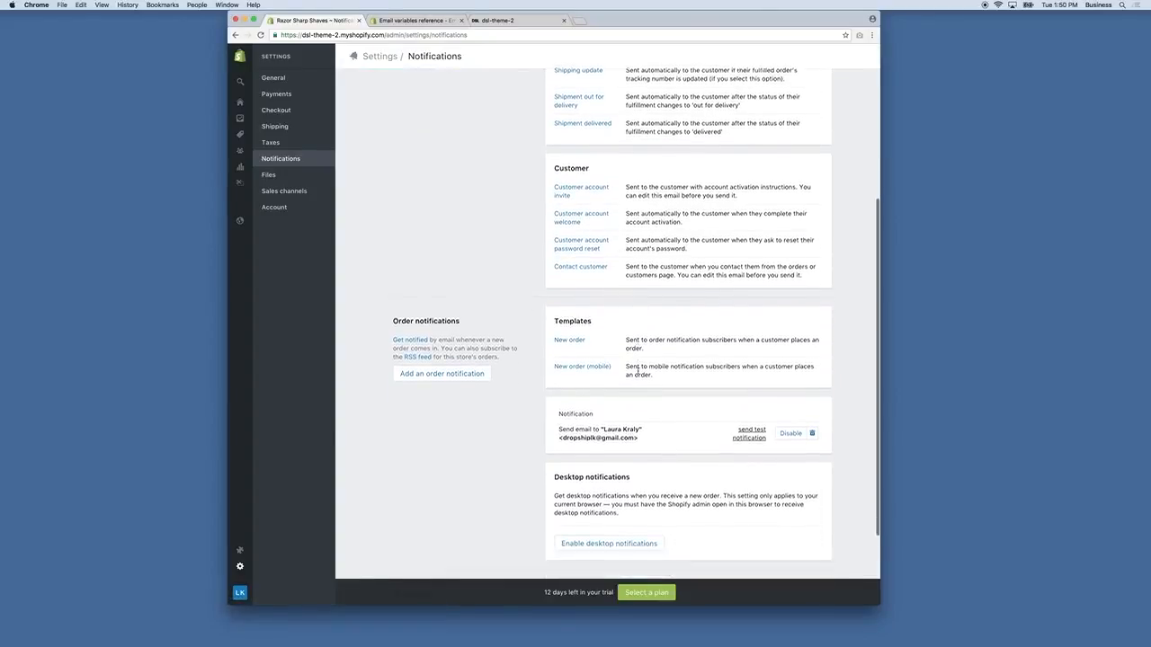
pyautogui.scroll(12, 602, 162)
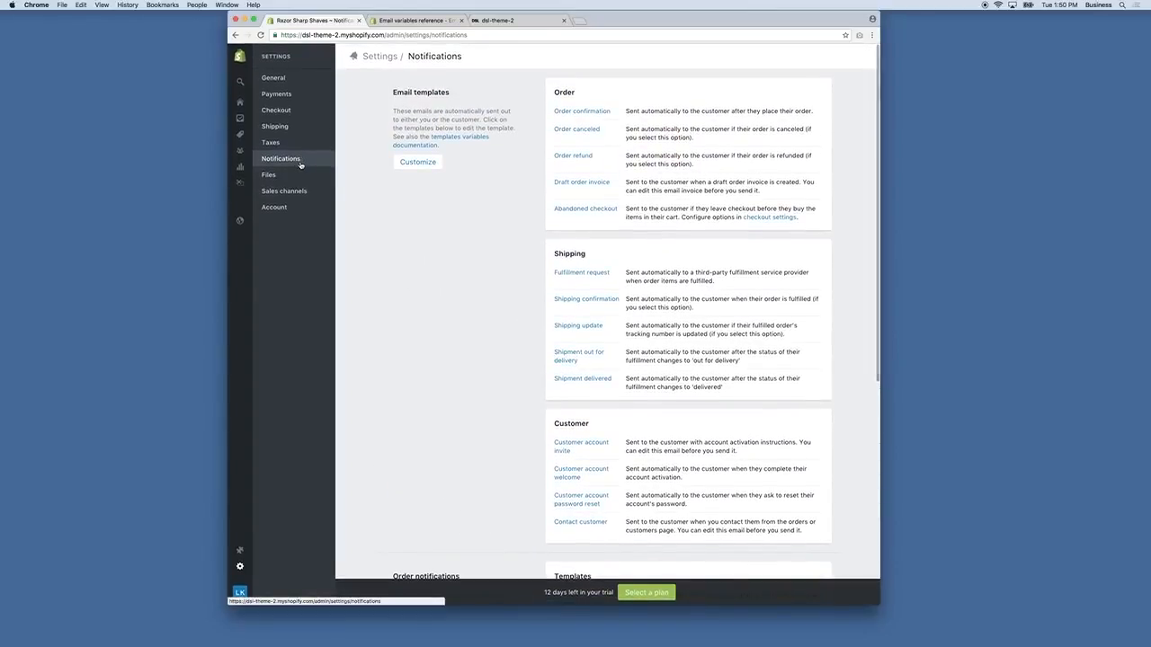
# - Examine the order notification recipient and the desktop notifications option in the notification settings
pyautogui.scroll(-8, 639, 244)
pyautogui.scroll(-2, 639, 245)
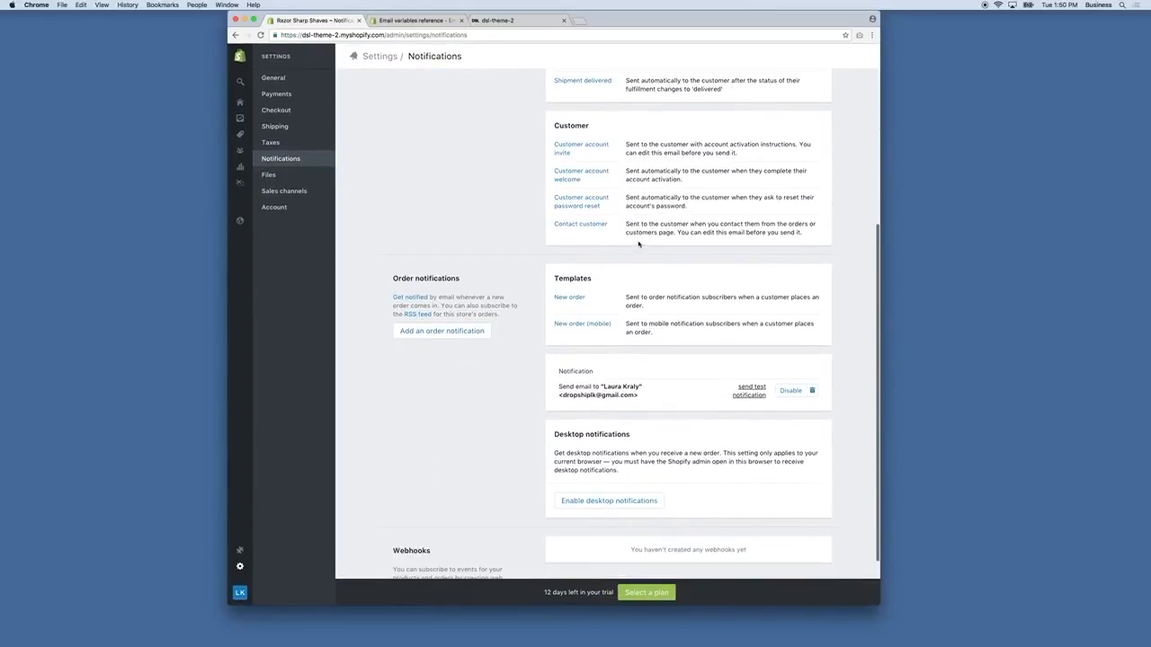
pyautogui.scroll(-3, 690, 349)
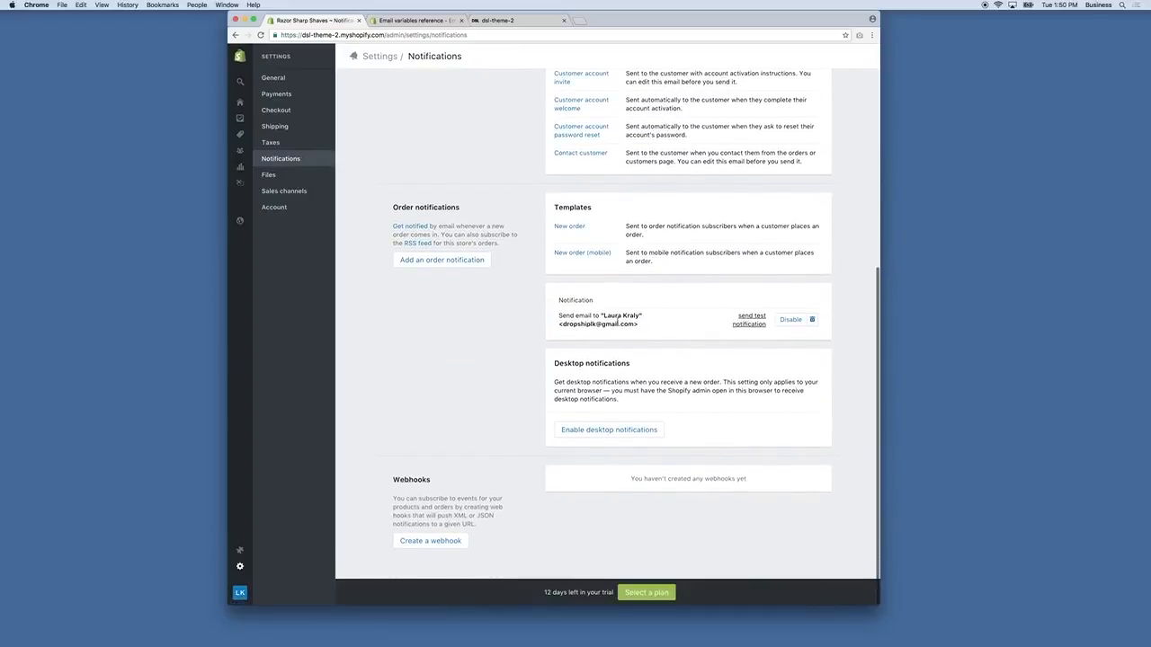
pyautogui.moveTo(597, 315); pyautogui.dragTo(654, 322)
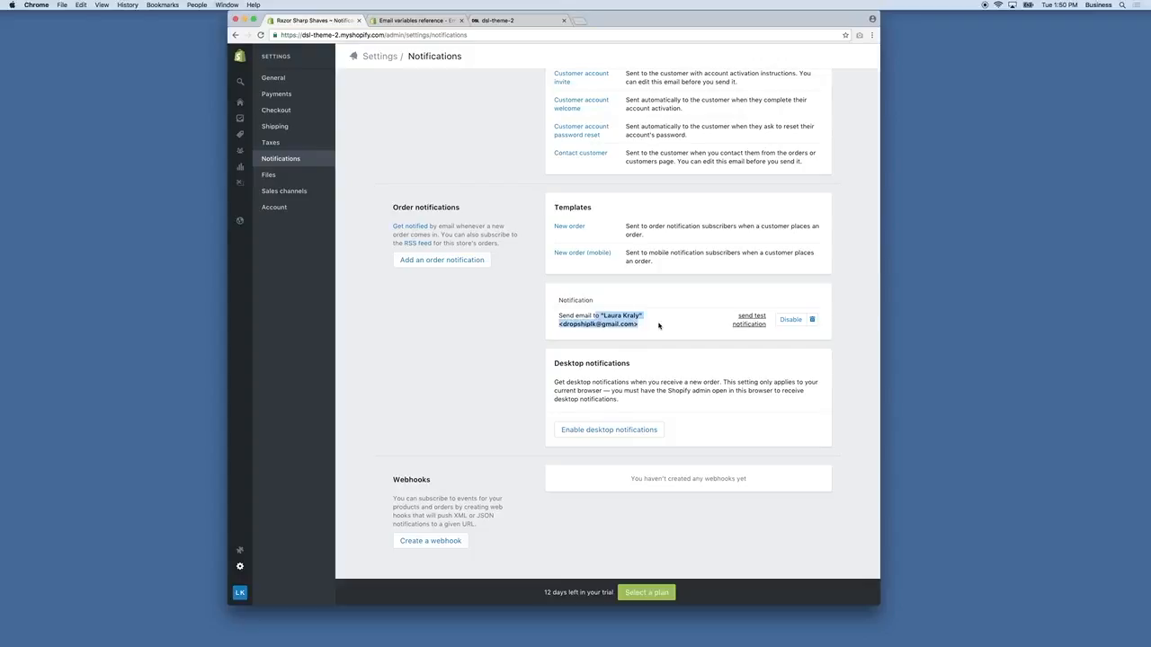
pyautogui.moveTo(658, 325); pyautogui.dragTo(557, 312)
pyautogui.click(654, 327)
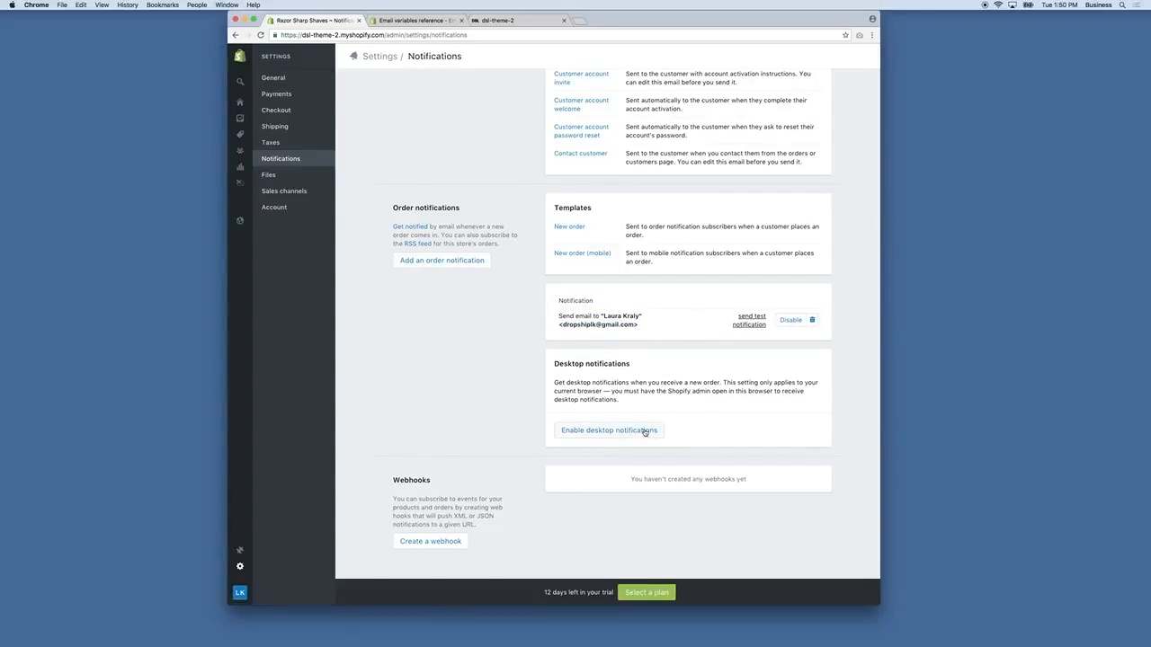
pyautogui.scroll(5, 646, 432)
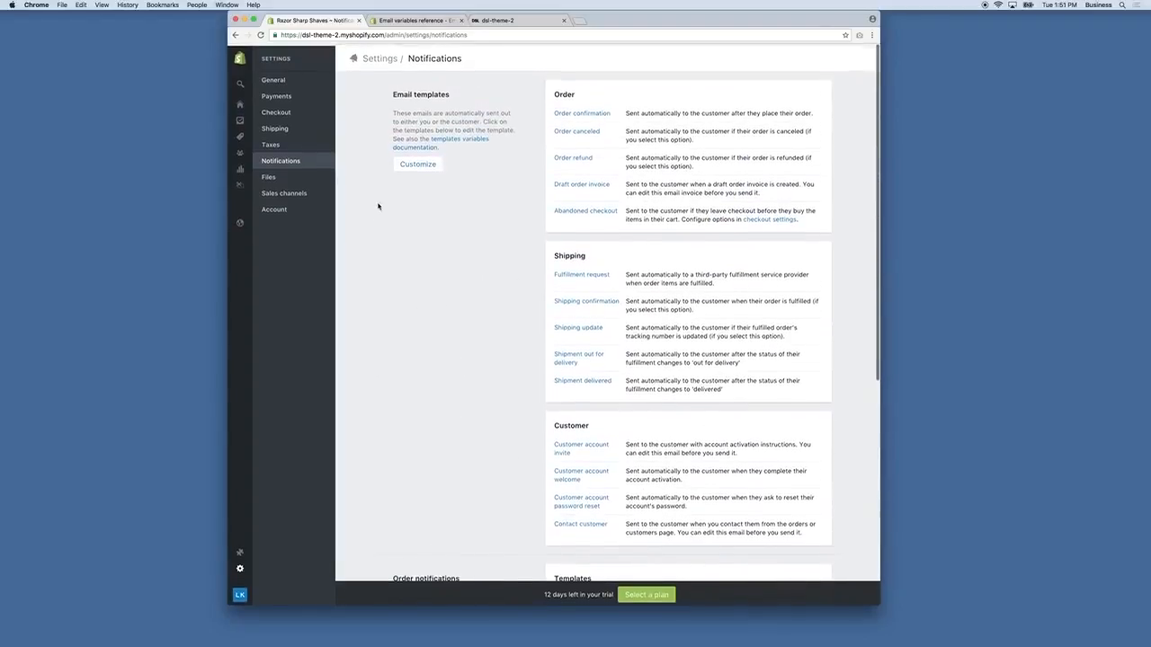
# - View the store's uploaded files and its installed sales channels in the settings
pyautogui.click(267, 175)
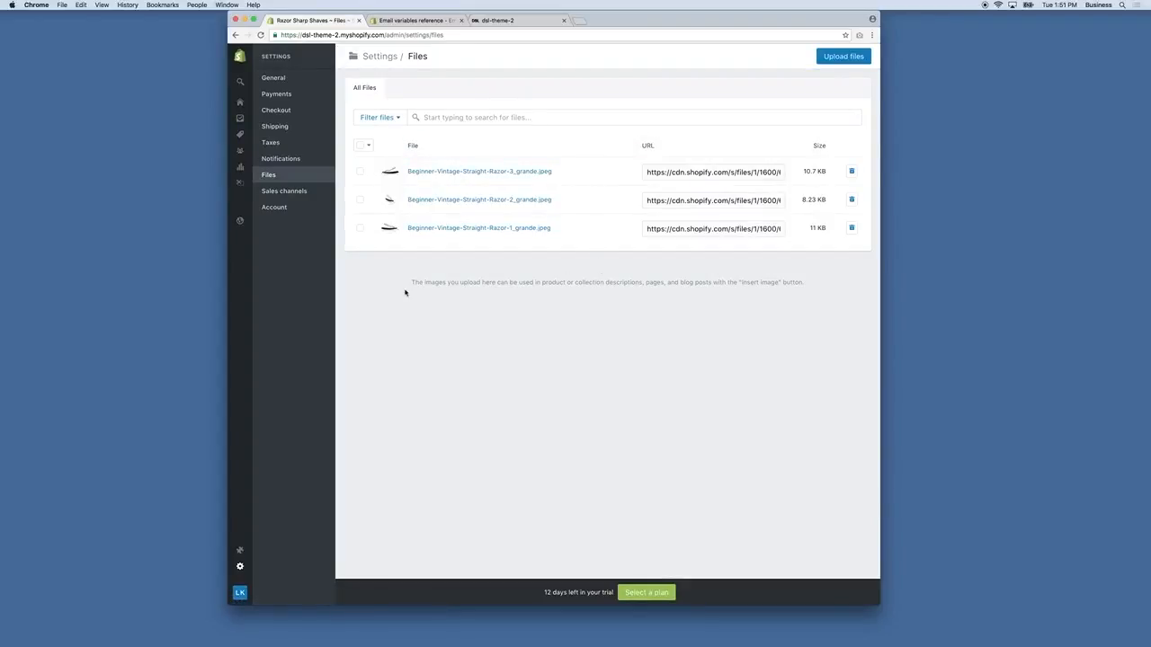
pyautogui.click(288, 192)
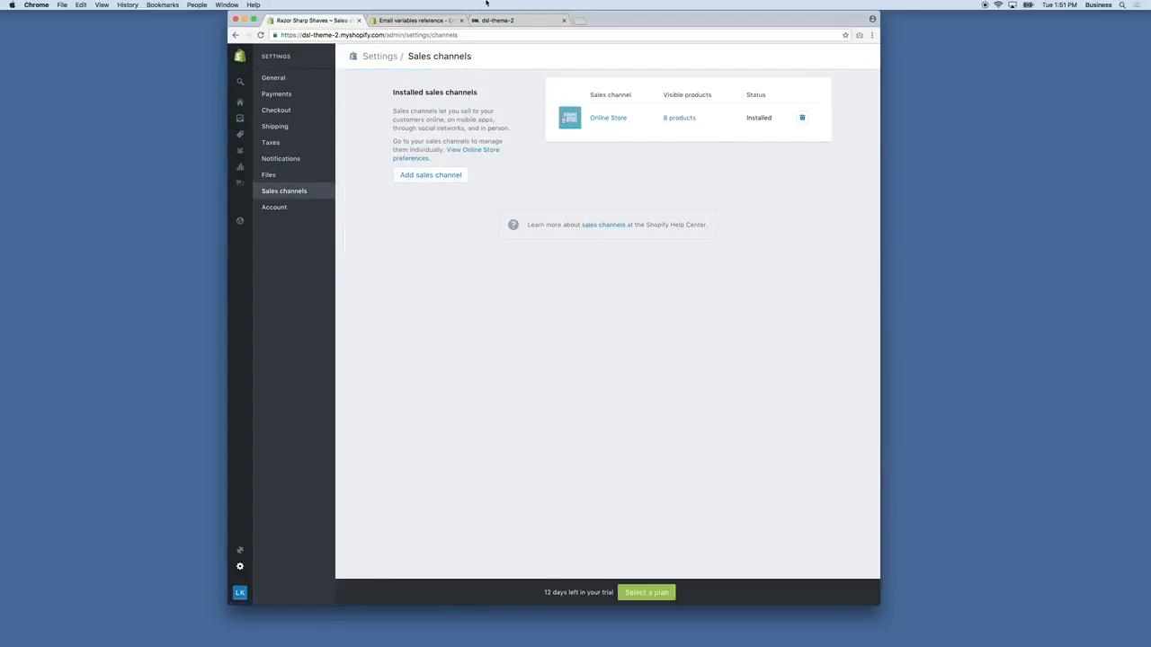
# - Close the email variables help article and switch to the live storefront page
pyautogui.click(462, 20)
pyautogui.click(409, 19)
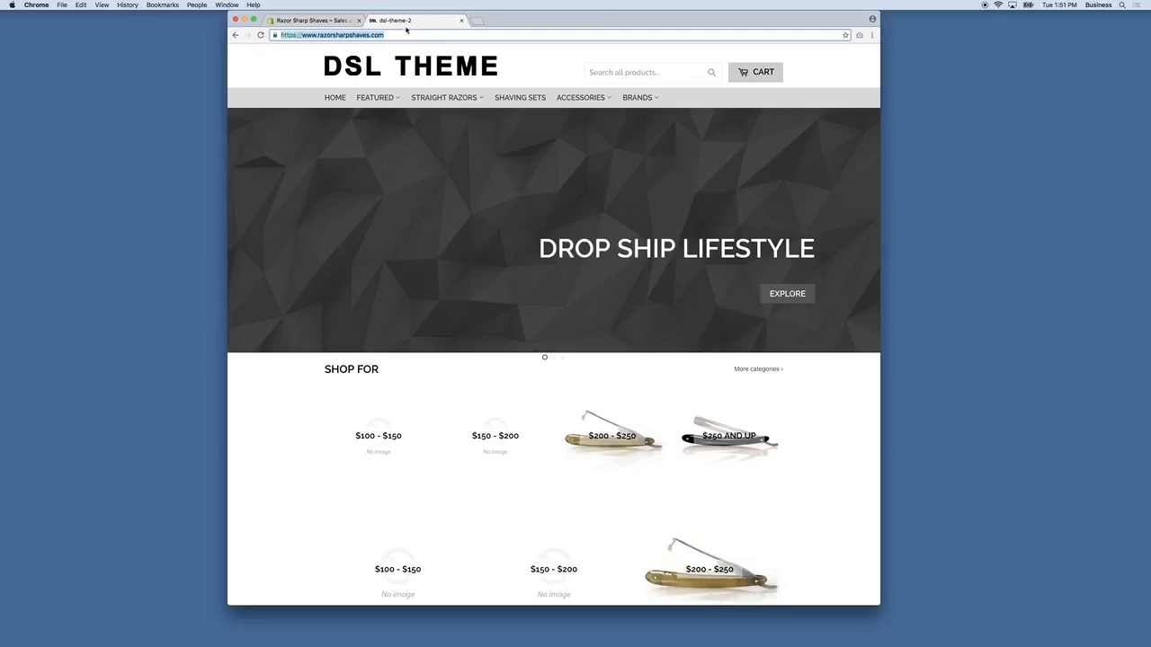
# - Return to the store admin and look through the sales channels available to add, closing the list without adding one
pyautogui.click(347, 21)
pyautogui.click(445, 177)
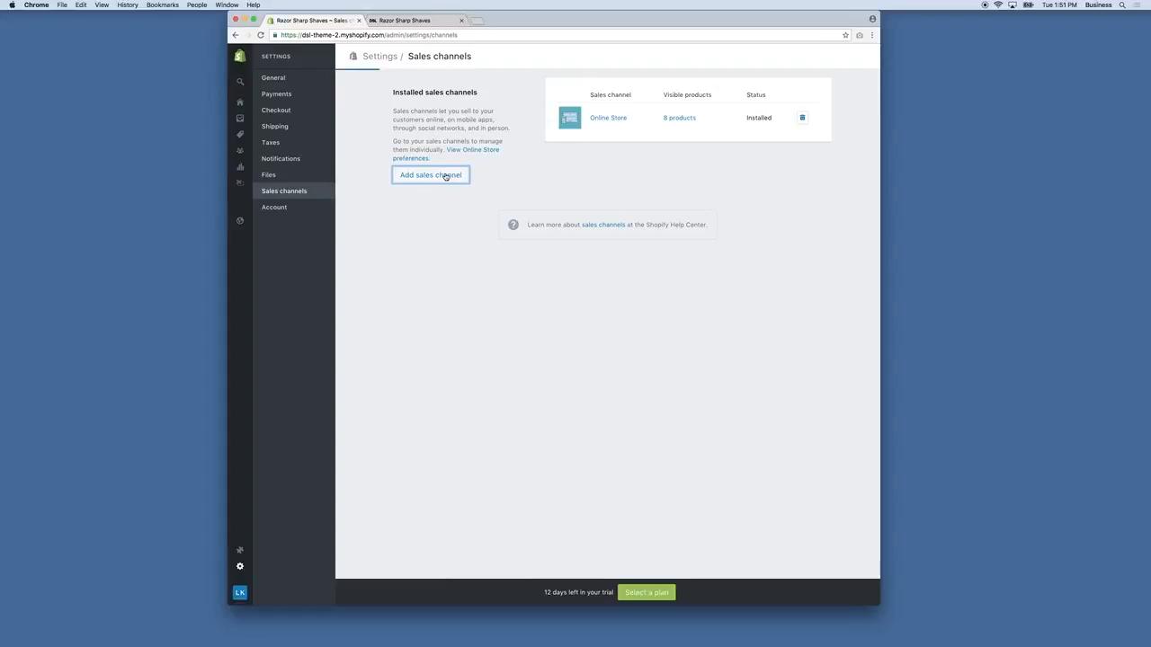
pyautogui.scroll(-3, 542, 235)
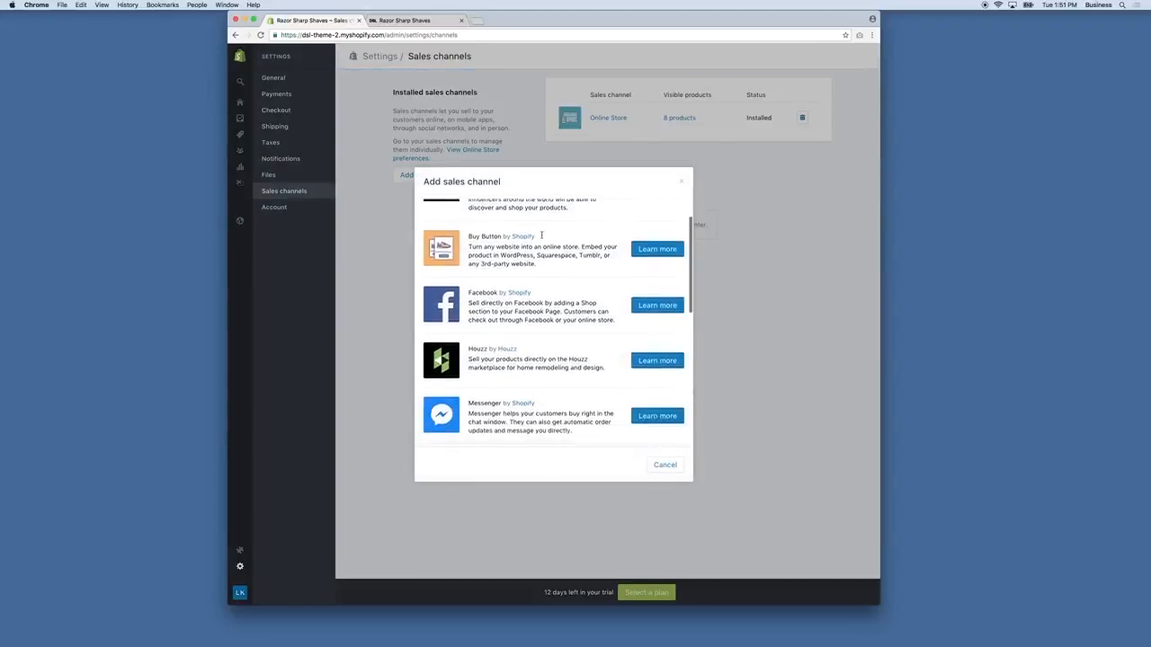
pyautogui.scroll(-3, 530, 238)
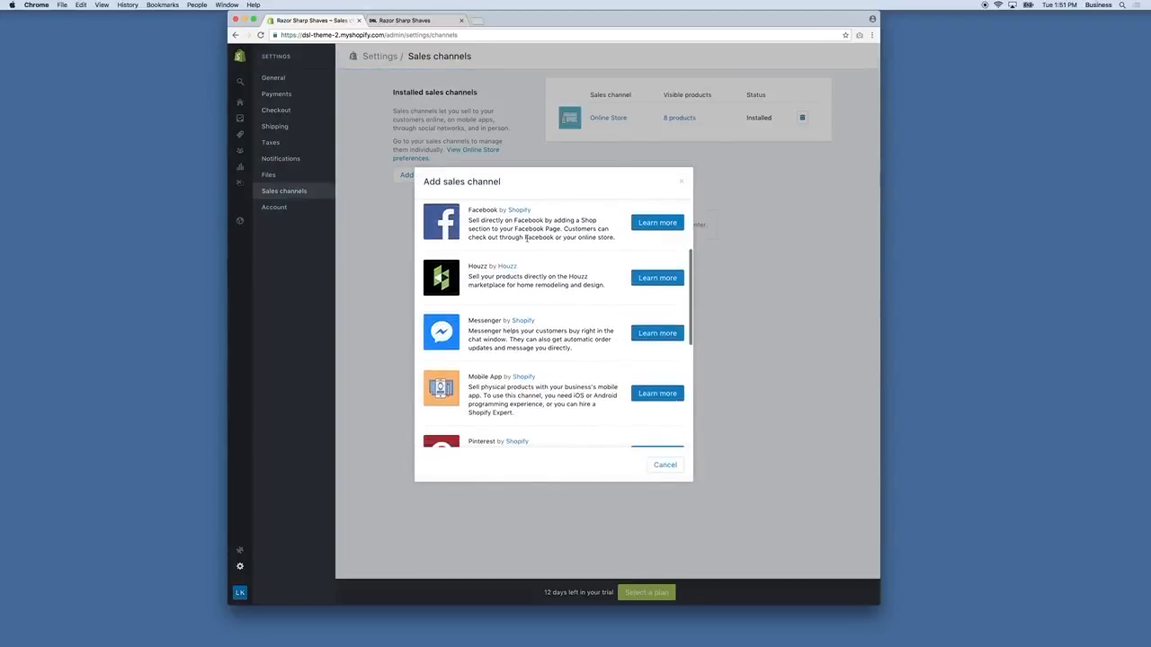
pyautogui.scroll(-2, 528, 239)
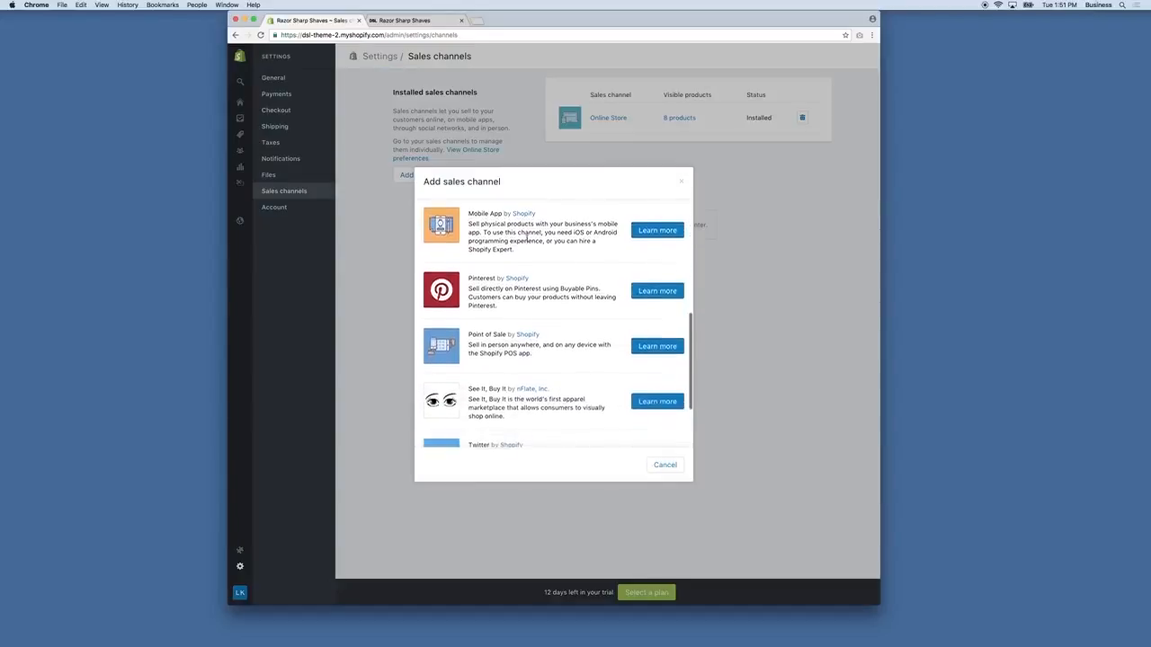
pyautogui.scroll(3, 522, 278)
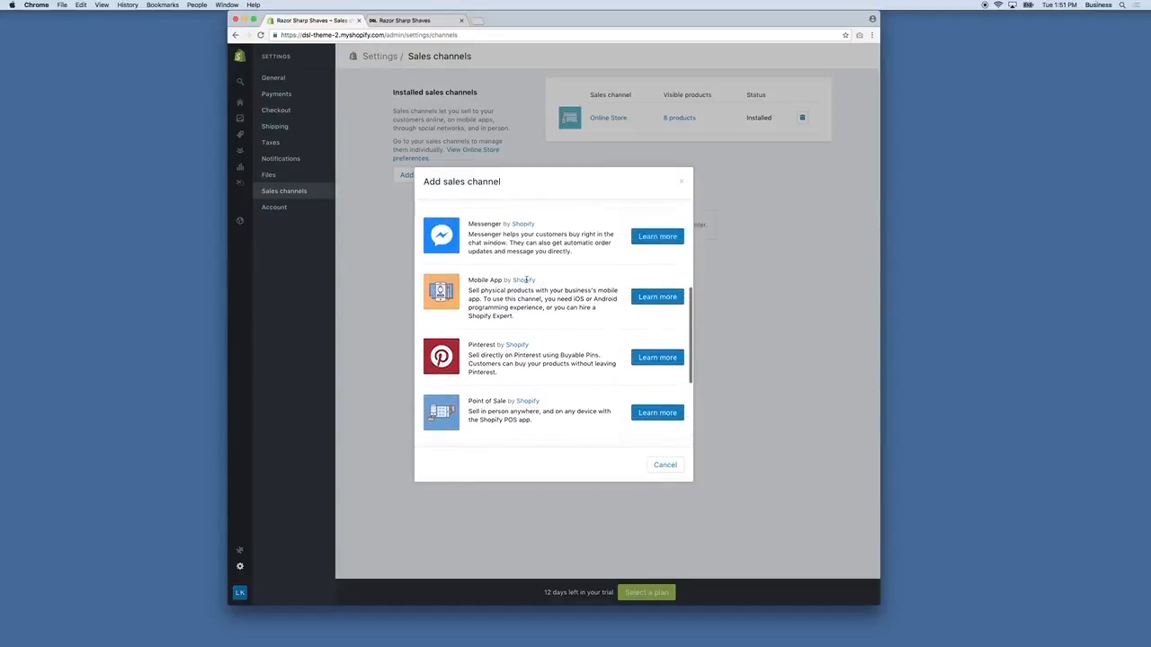
pyautogui.scroll(3, 504, 260)
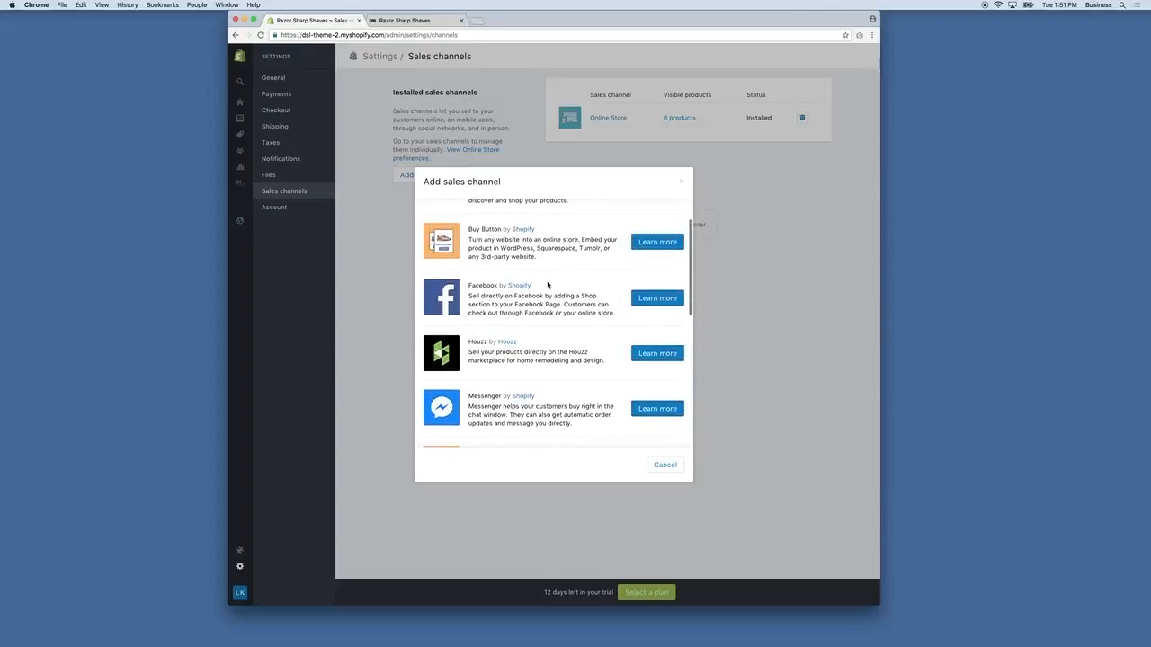
pyautogui.scroll(-5, 547, 285)
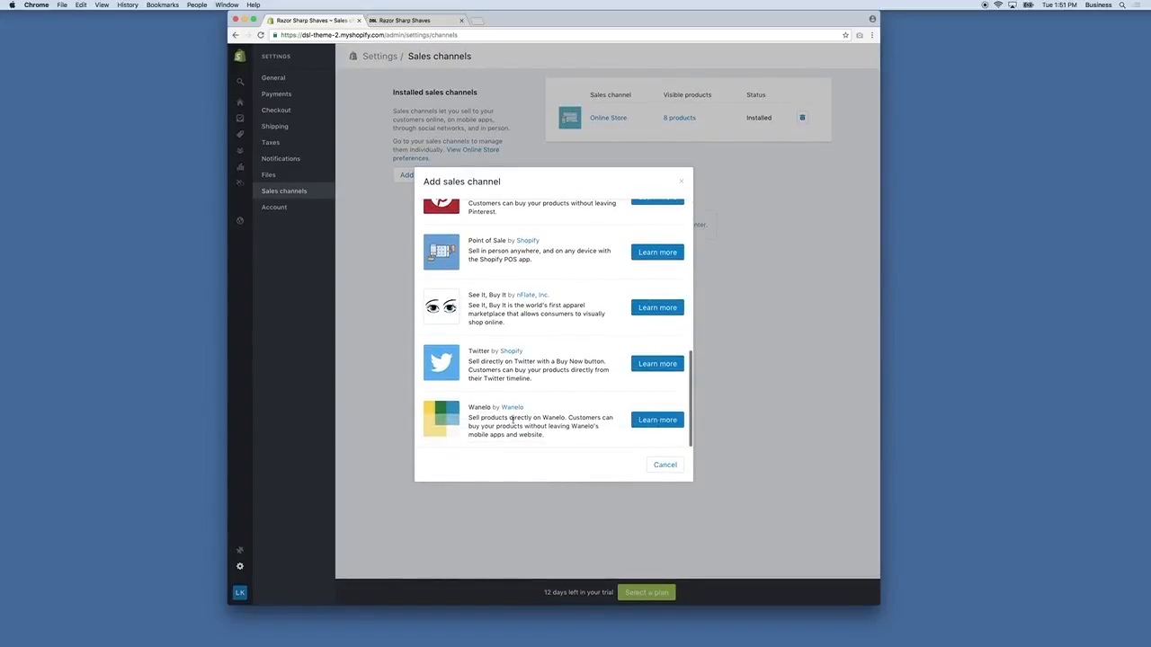
pyautogui.scroll(1, 565, 426)
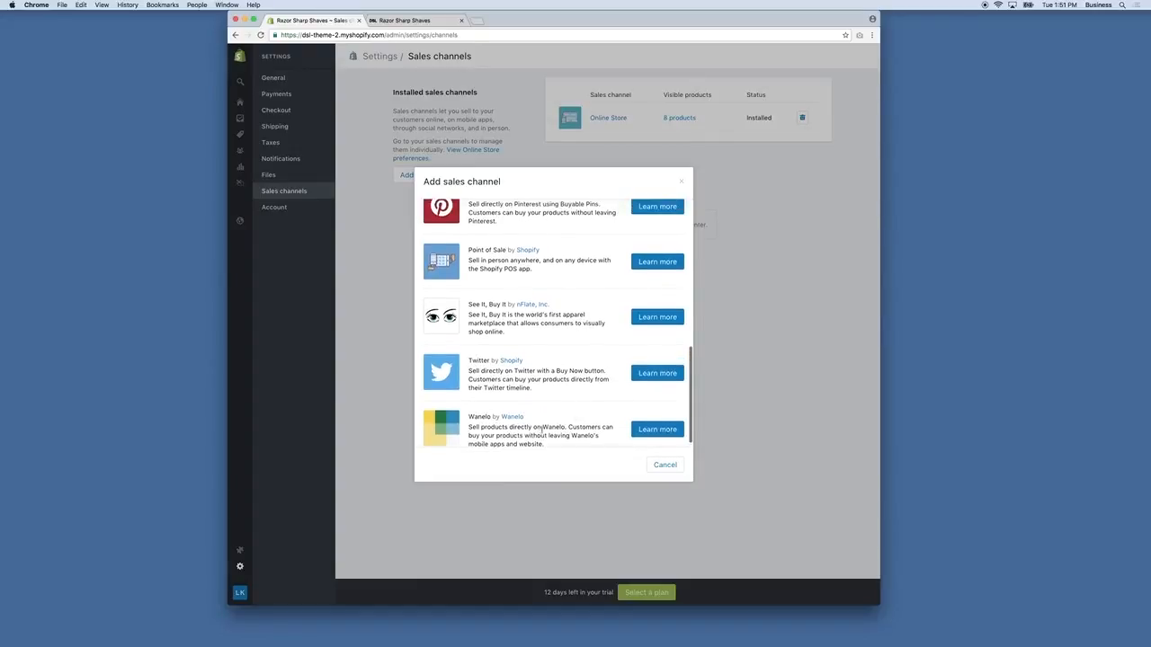
pyautogui.scroll(-1, 535, 428)
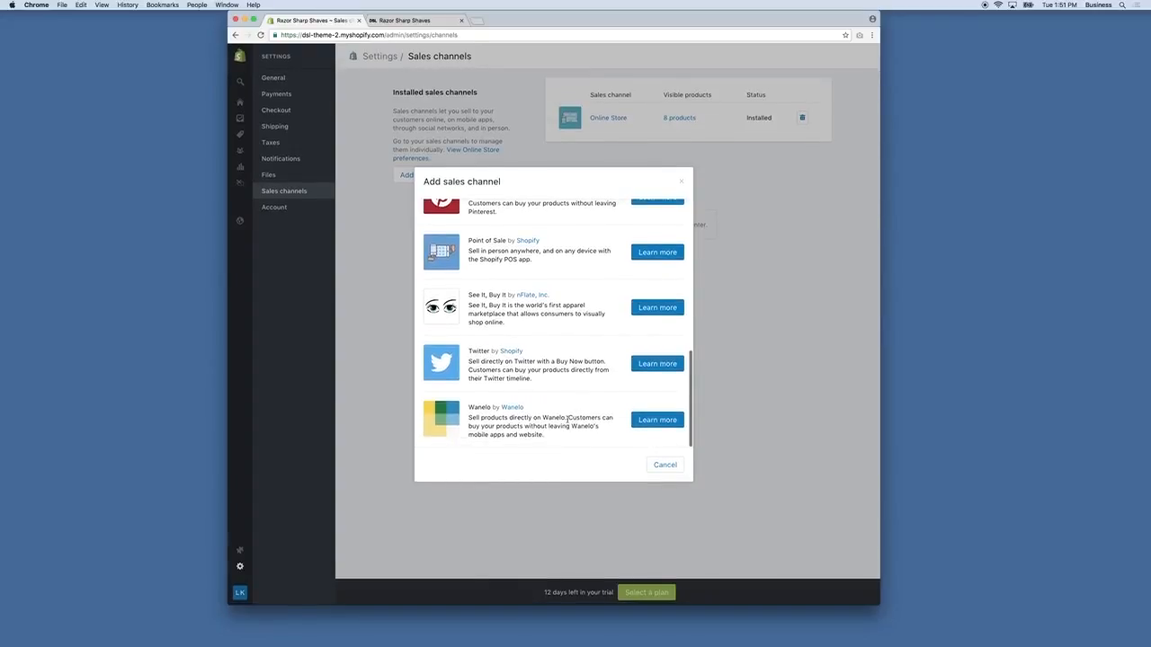
pyautogui.scroll(10, 562, 419)
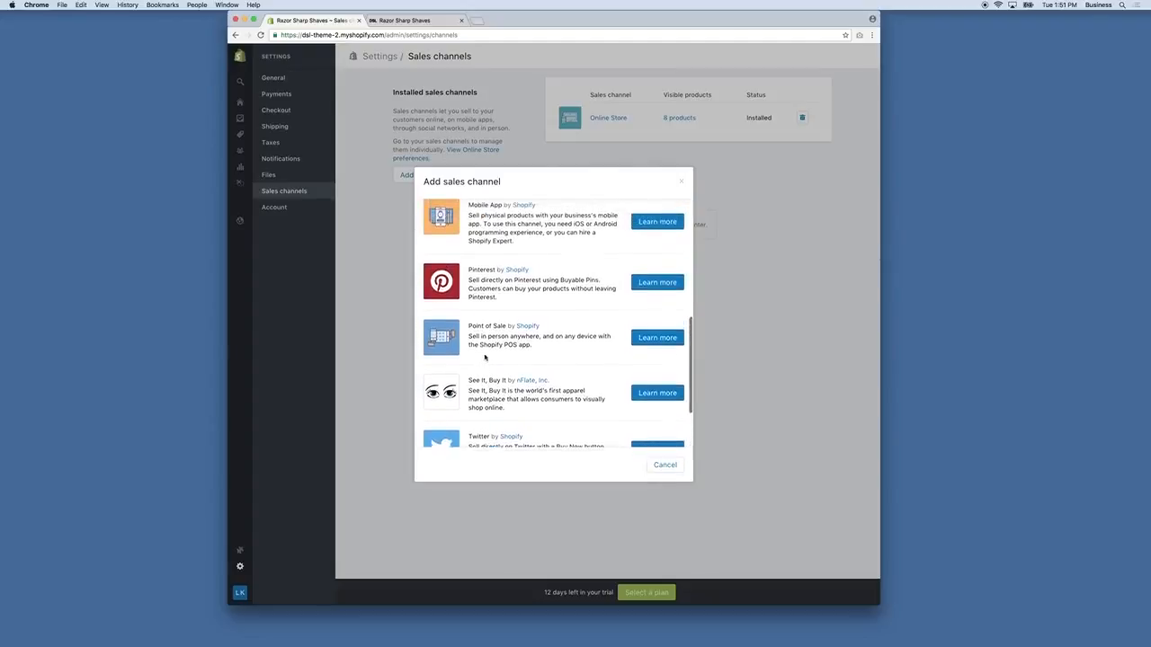
pyautogui.scroll(4, 465, 337)
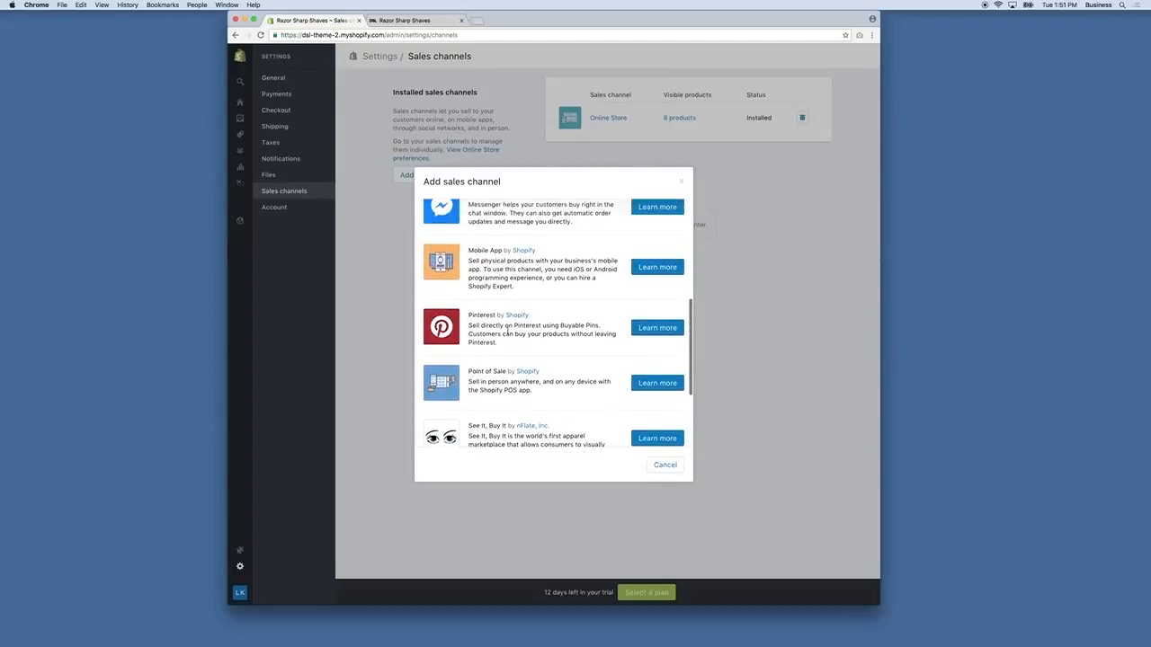
pyautogui.scroll(6, 518, 352)
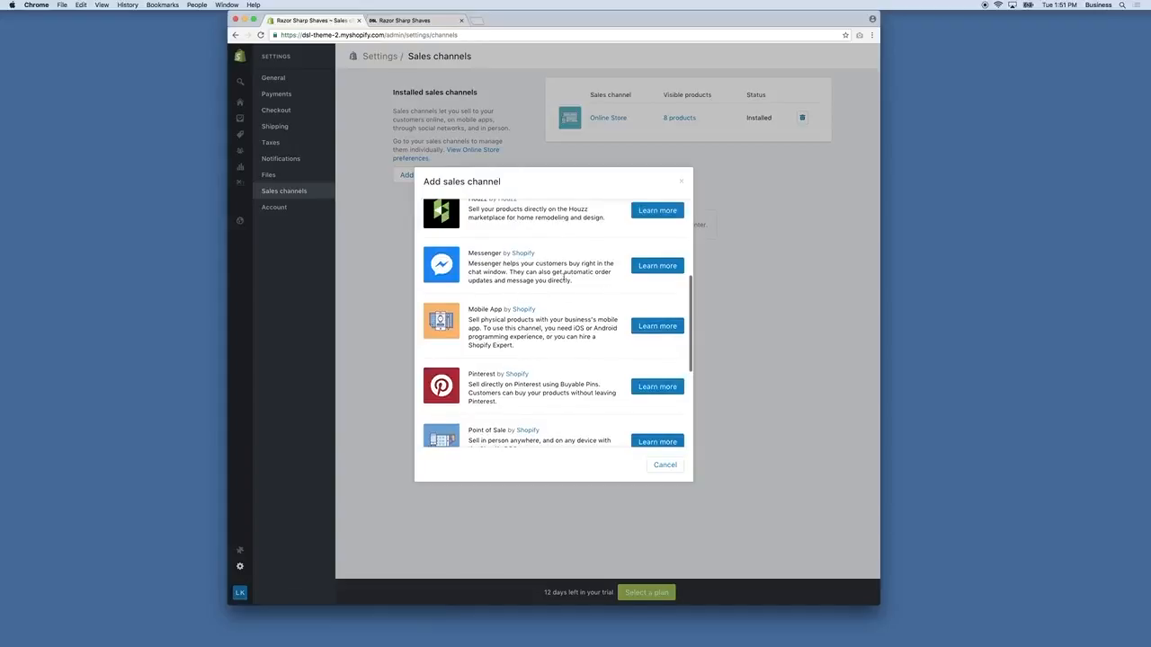
pyautogui.scroll(12, 561, 287)
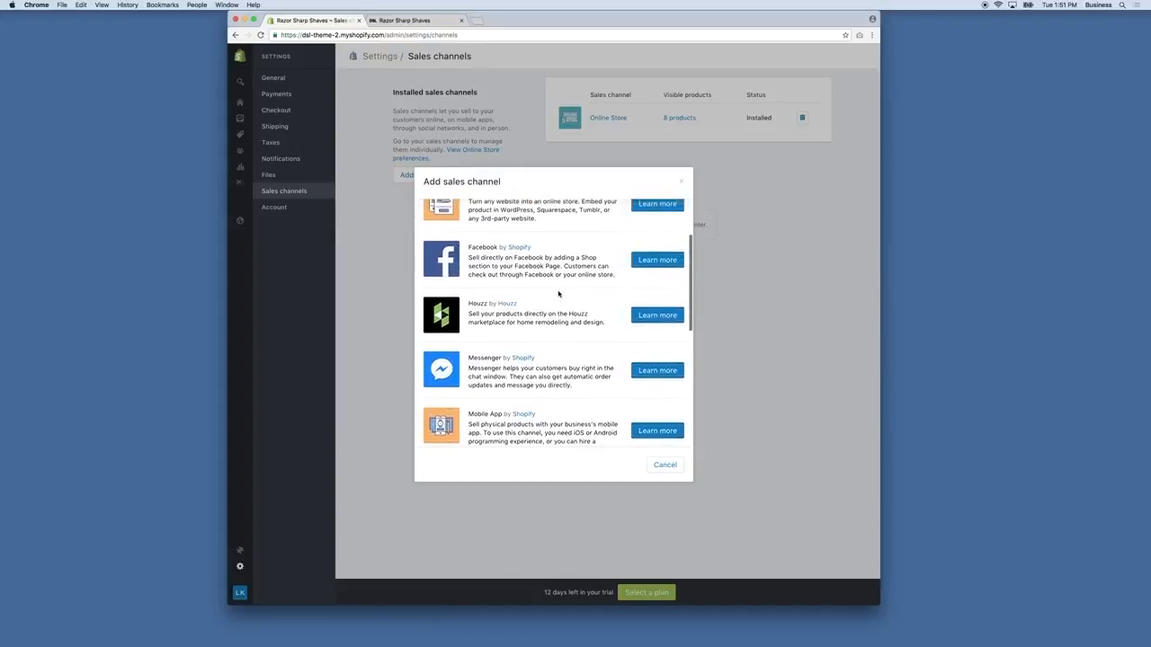
pyautogui.scroll(2, 575, 305)
pyautogui.scroll(-20, 543, 279)
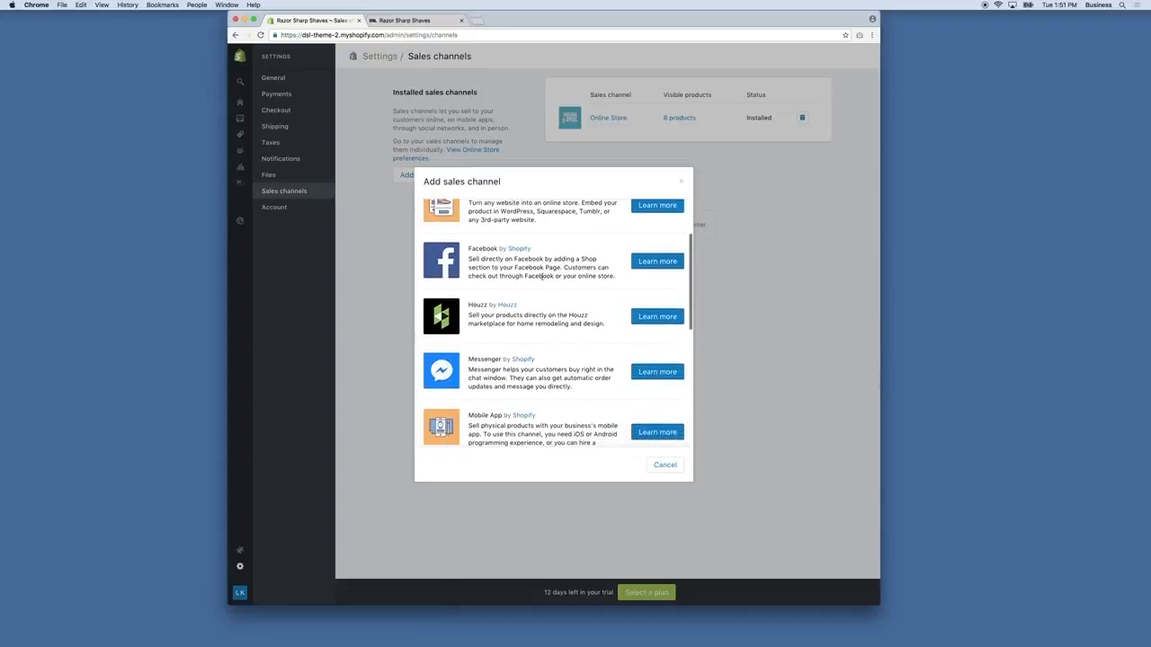
pyautogui.scroll(-6, 539, 360)
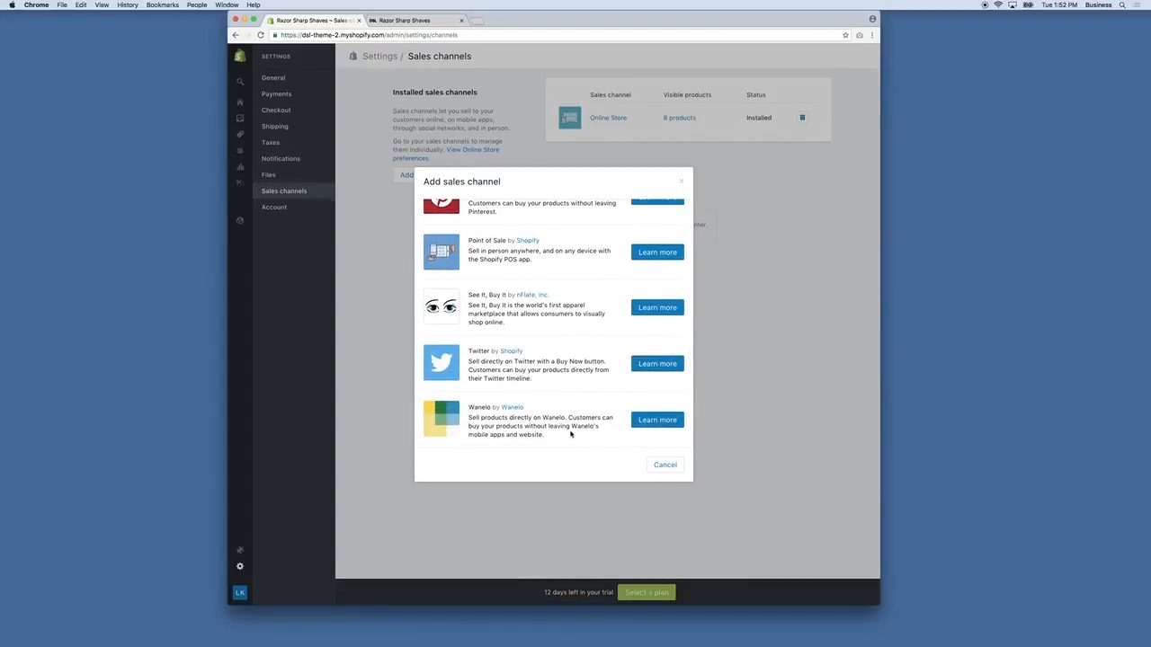
pyautogui.scroll(10, 553, 422)
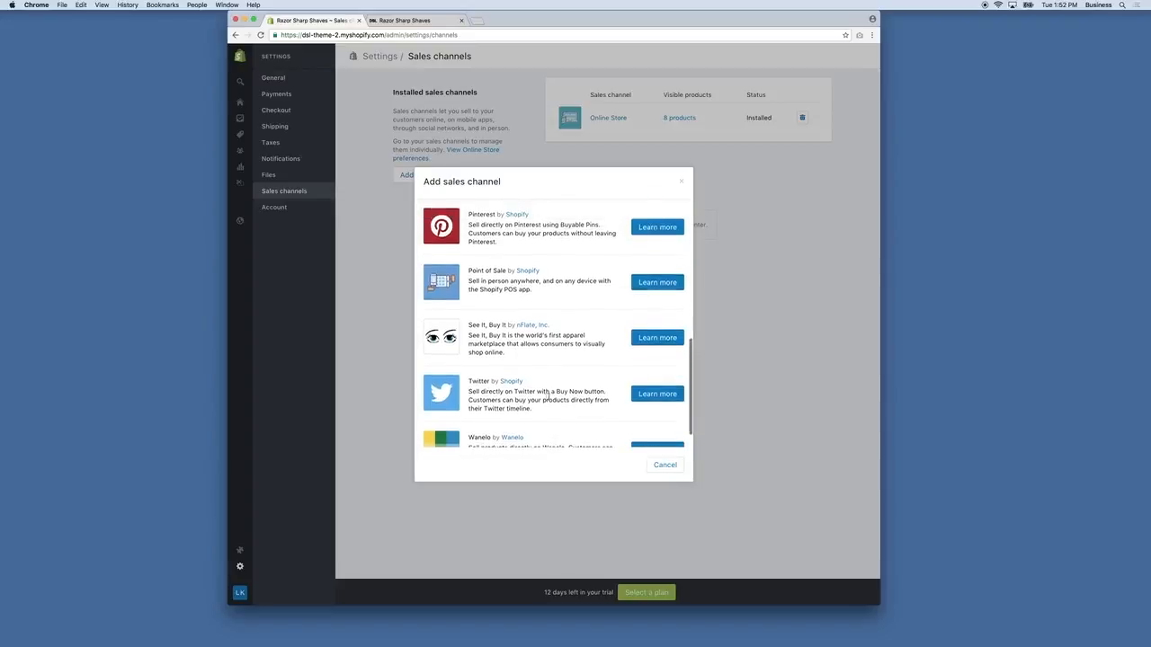
pyautogui.scroll(7, 545, 396)
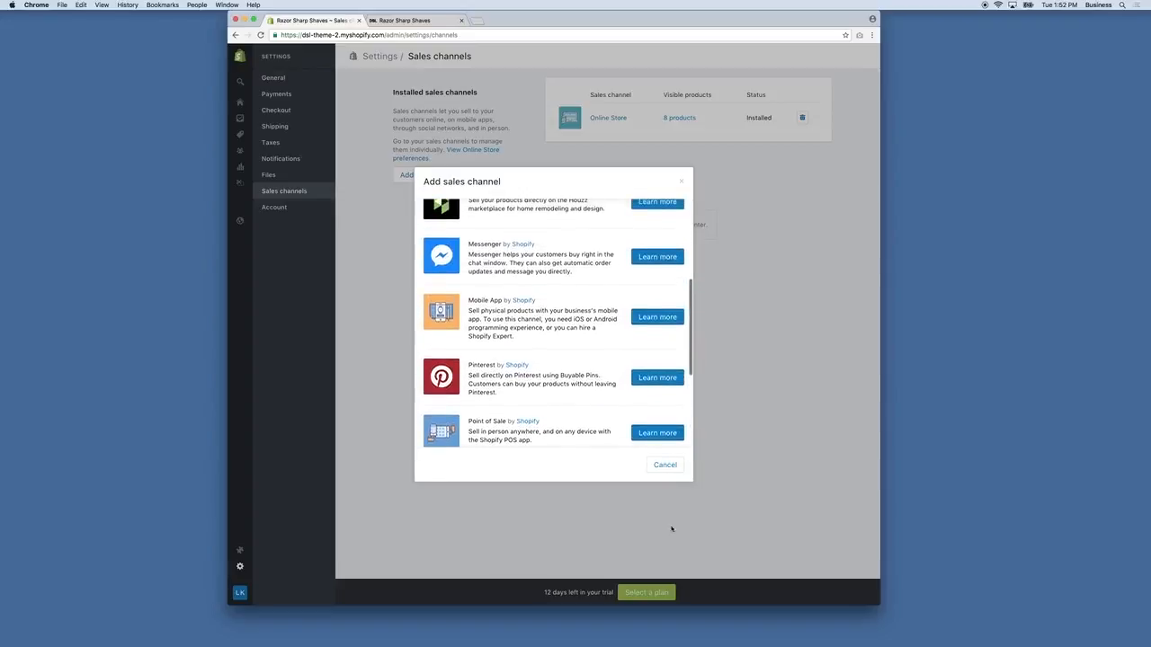
pyautogui.scroll(1, 529, 310)
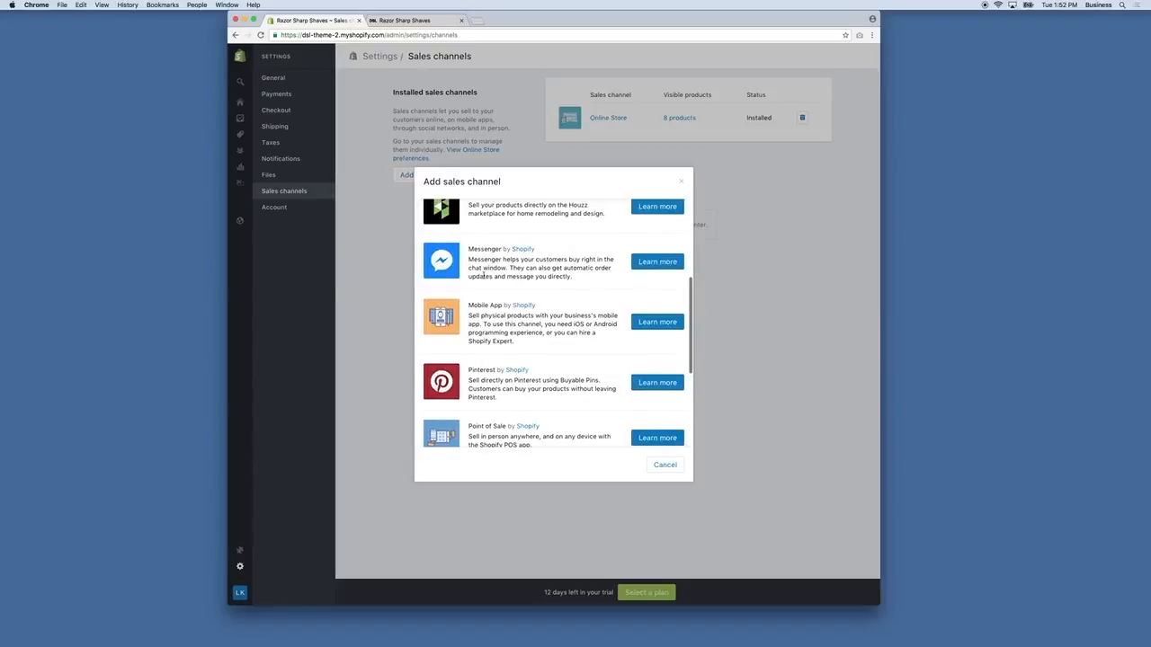
pyautogui.scroll(10, 504, 270)
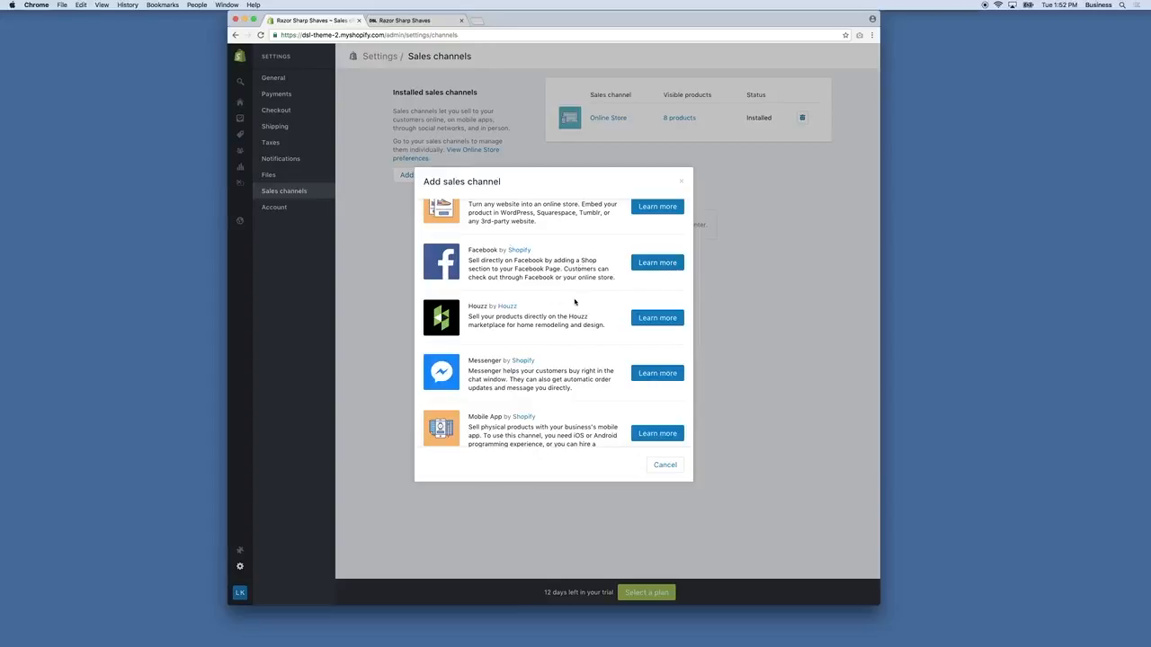
pyautogui.click(667, 465)
# - Examine the account settings from the account overview through permissions, login services, invoices and store status, and return to the general settings
pyautogui.moveTo(242, 227)
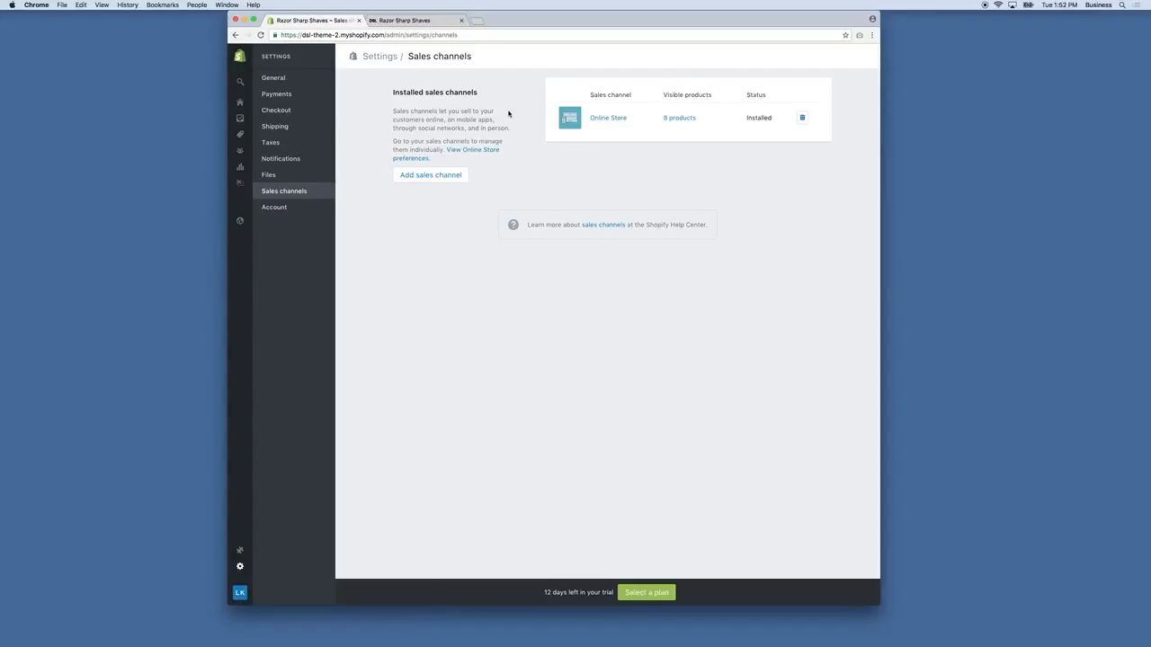
pyautogui.click(279, 208)
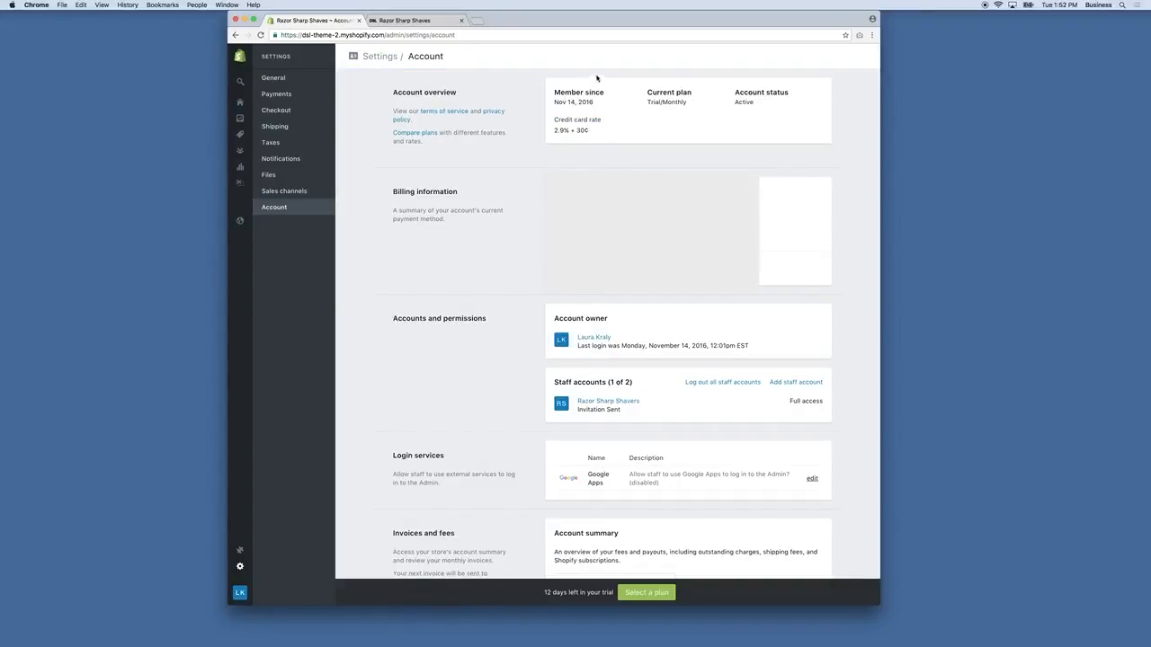
pyautogui.moveTo(522, 87); pyautogui.dragTo(688, 101)
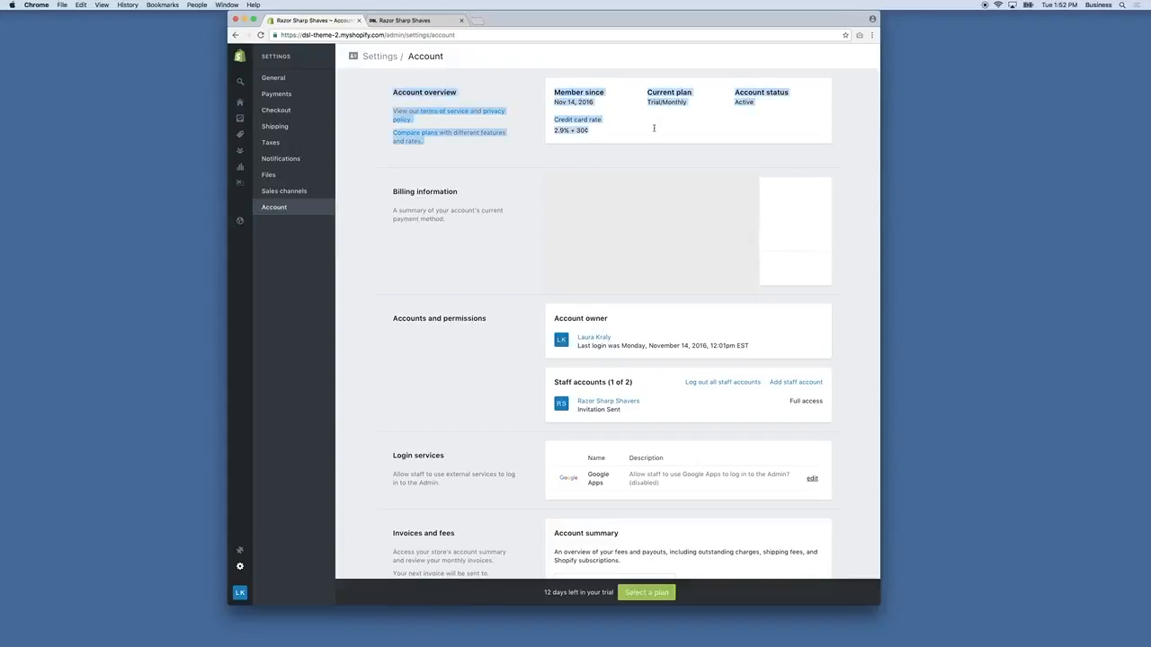
pyautogui.scroll(-2, 632, 309)
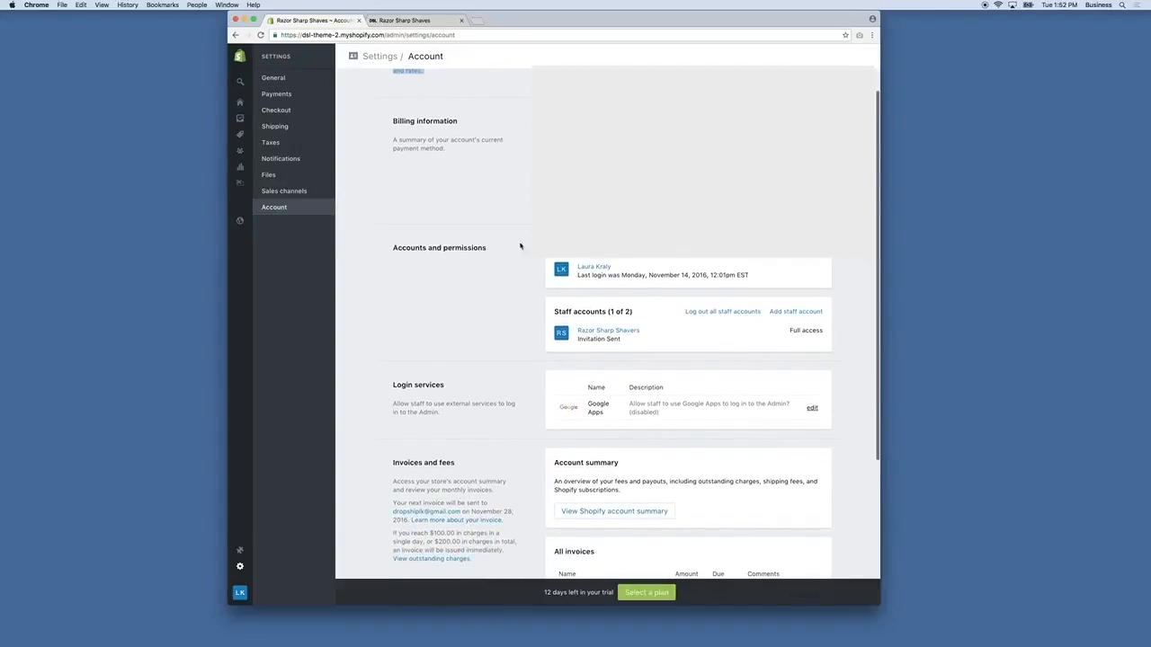
pyautogui.scroll(-3, 521, 247)
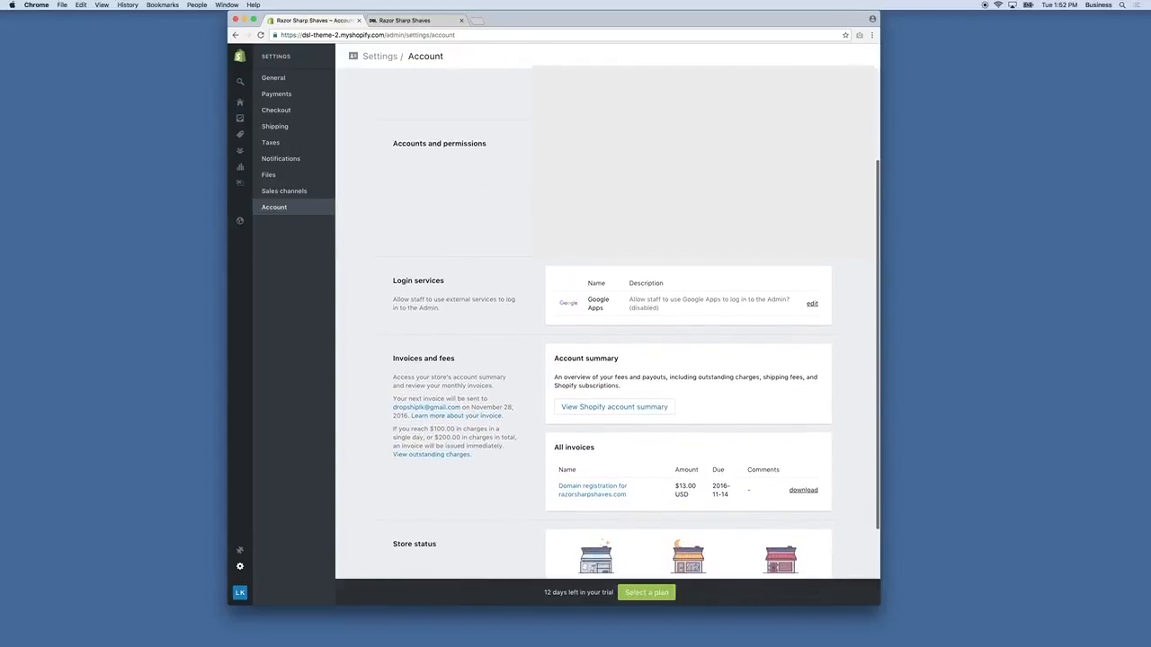
pyautogui.scroll(-2, 572, 232)
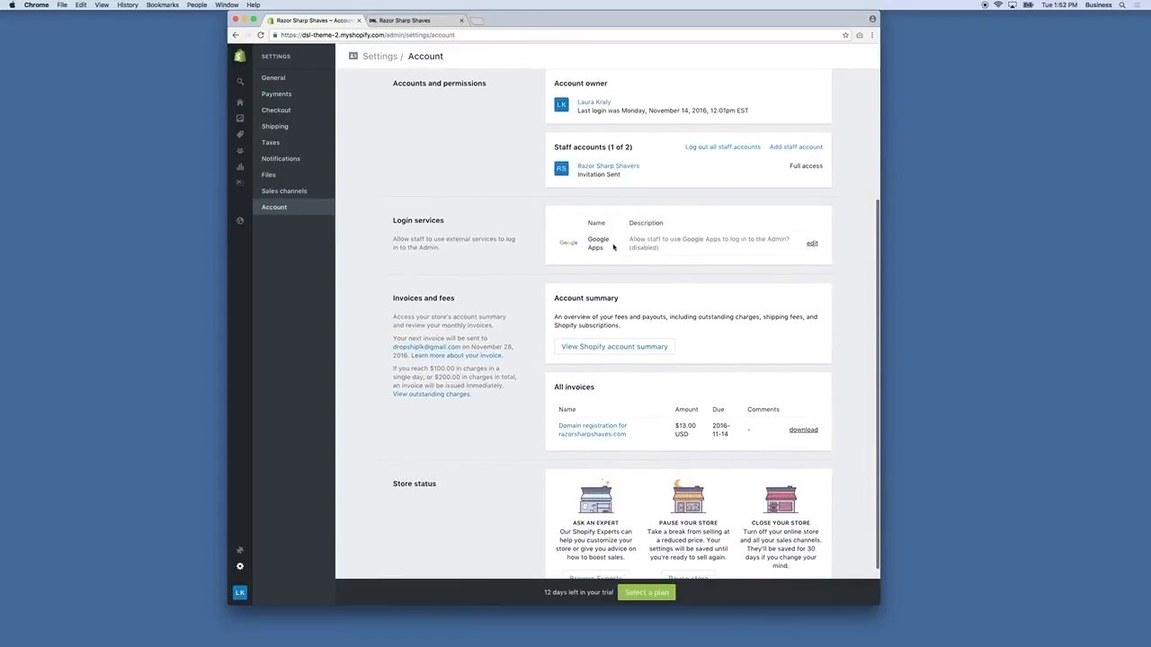
pyautogui.scroll(-1, 613, 247)
pyautogui.scroll(-1, 593, 236)
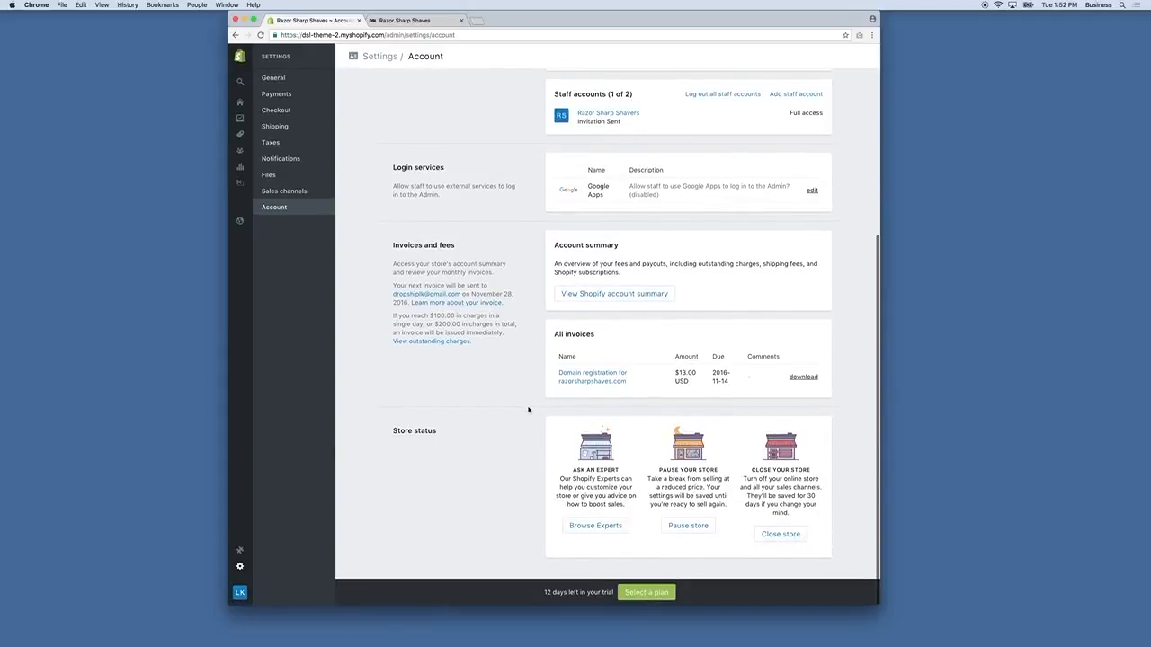
pyautogui.scroll(5, 528, 411)
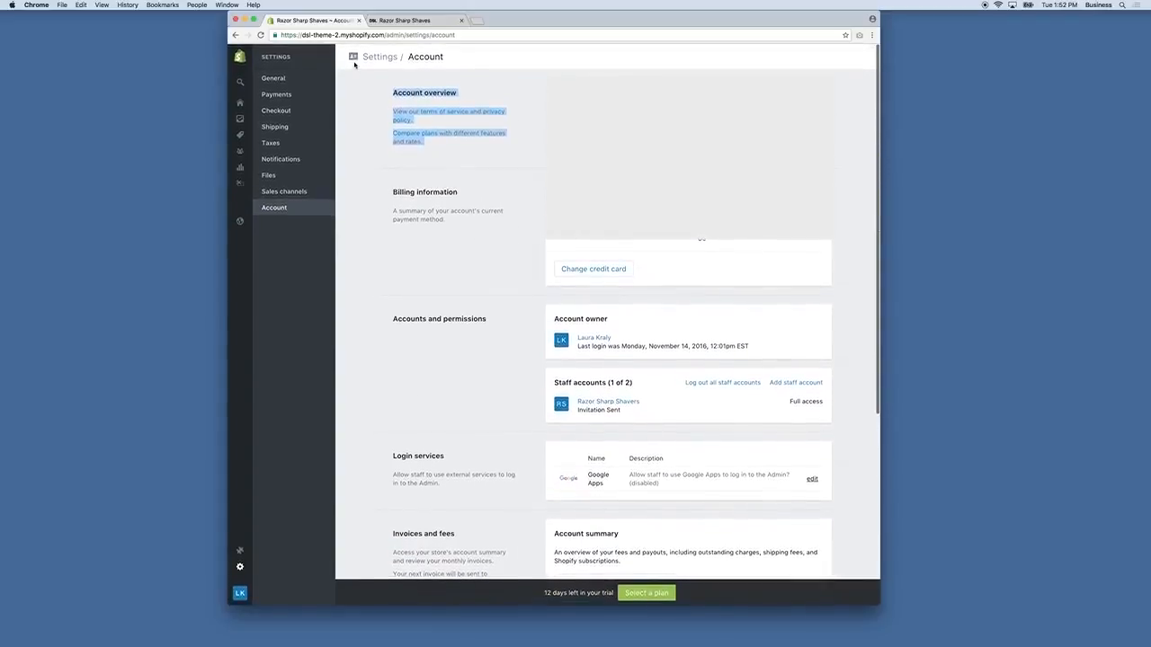
pyautogui.click(274, 78)
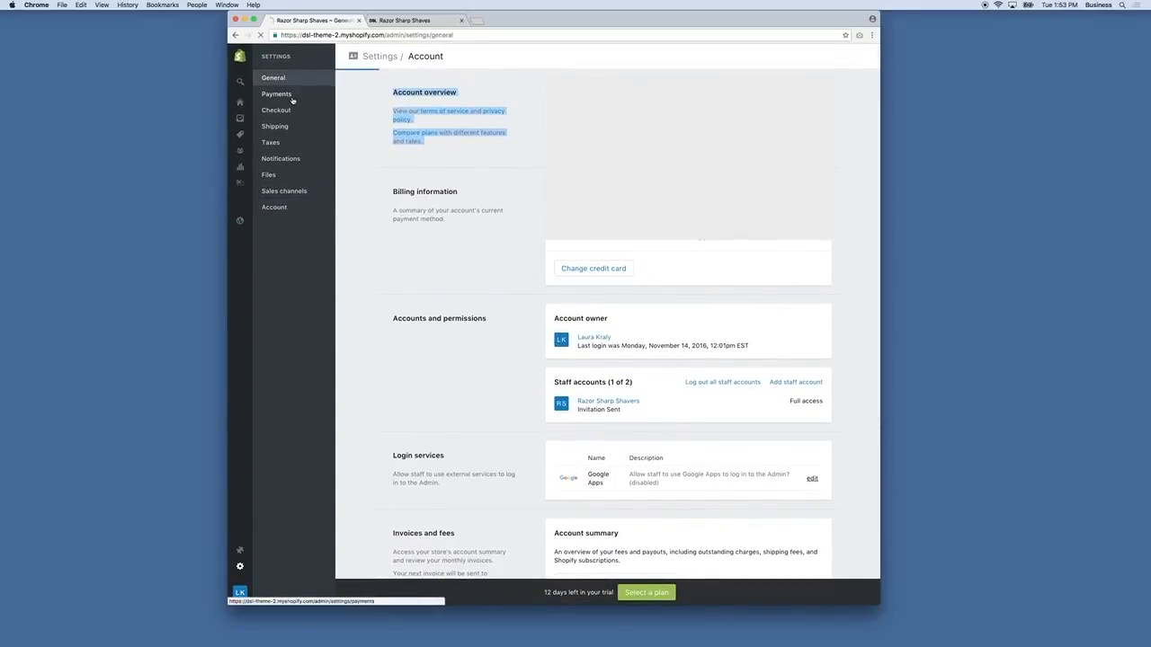